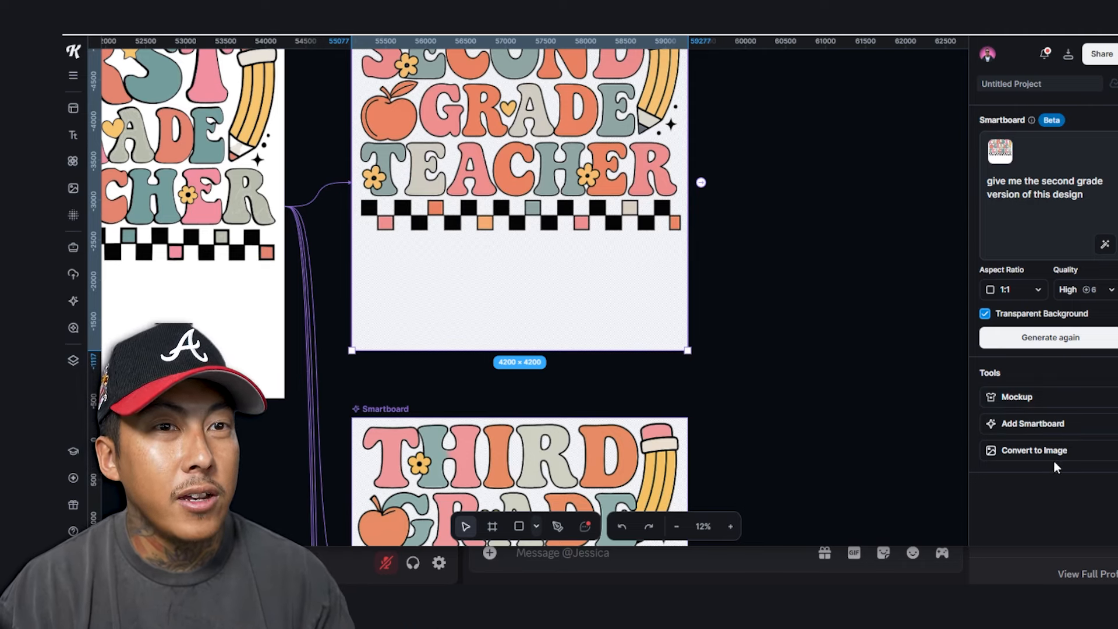
Convert the Second Grade Teacher smartboard into an image and select the new dark-background copy
left_click(1024, 452)
left_click(733, 401)
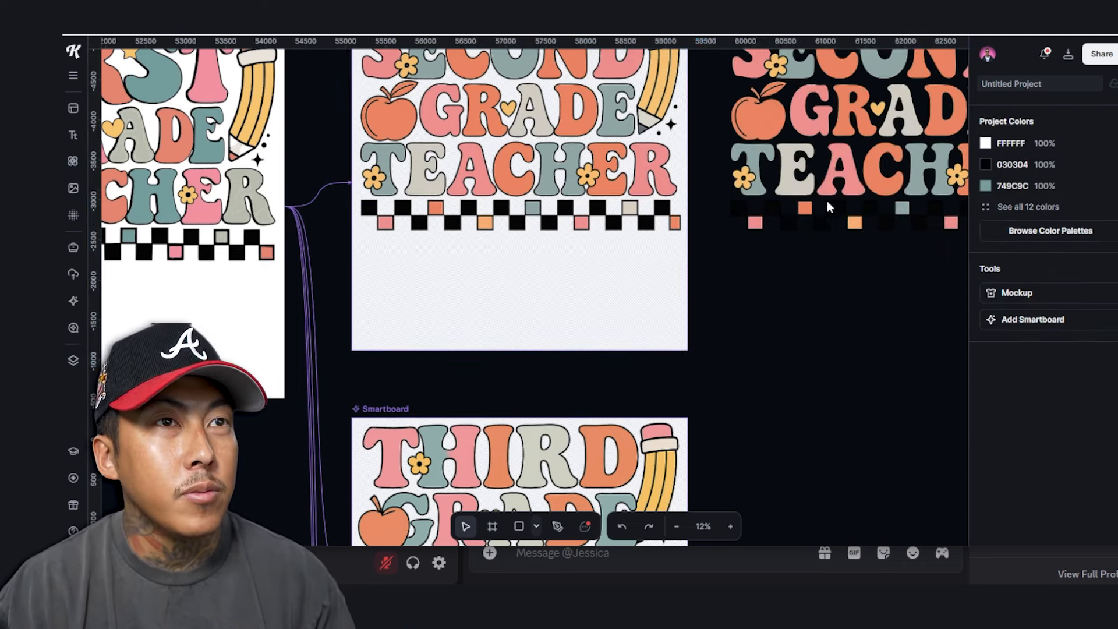
scroll(828, 205, "up", 3)
left_click(803, 187)
scroll(804, 187, "down", 3)
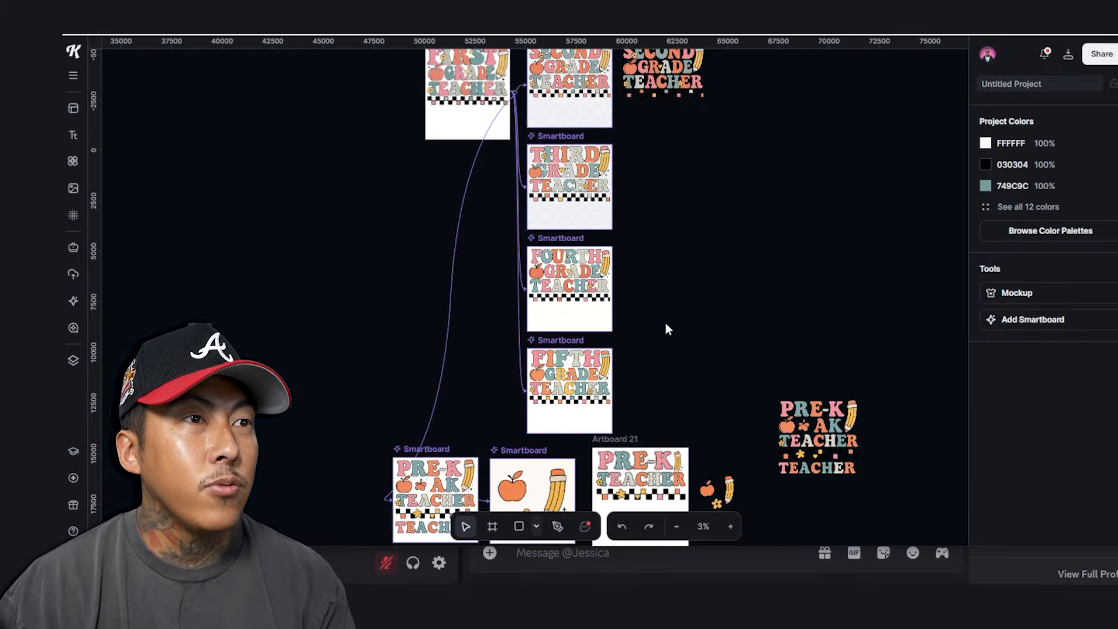
scroll(641, 315, "up", 5)
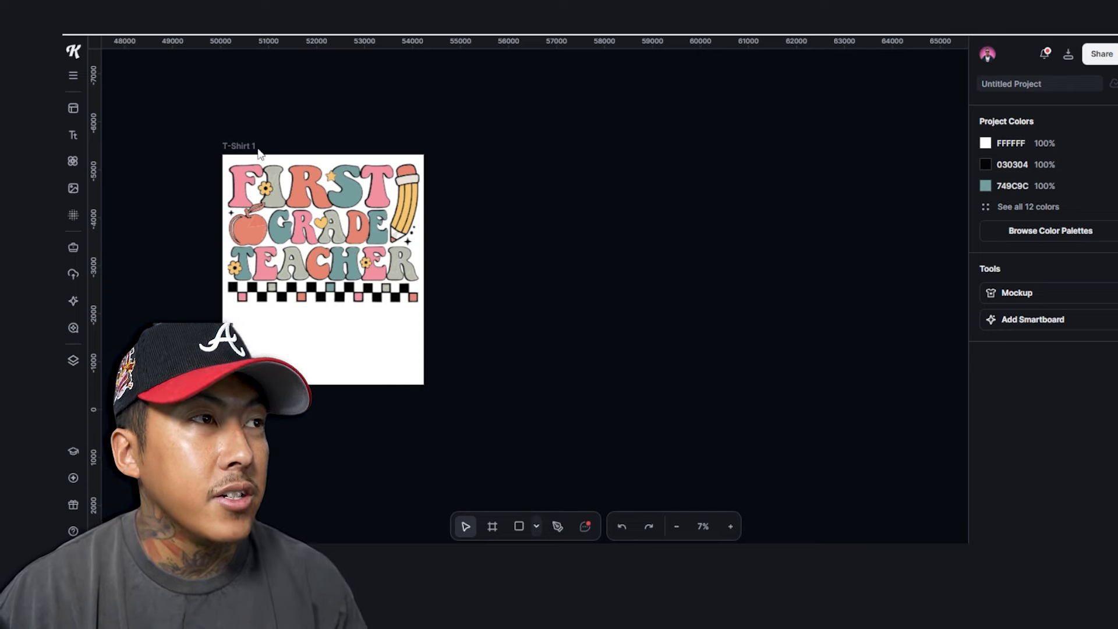
Generate a transparent-background second grade version of T-Shirt 1, then attach another blank smartboard
left_click(236, 146)
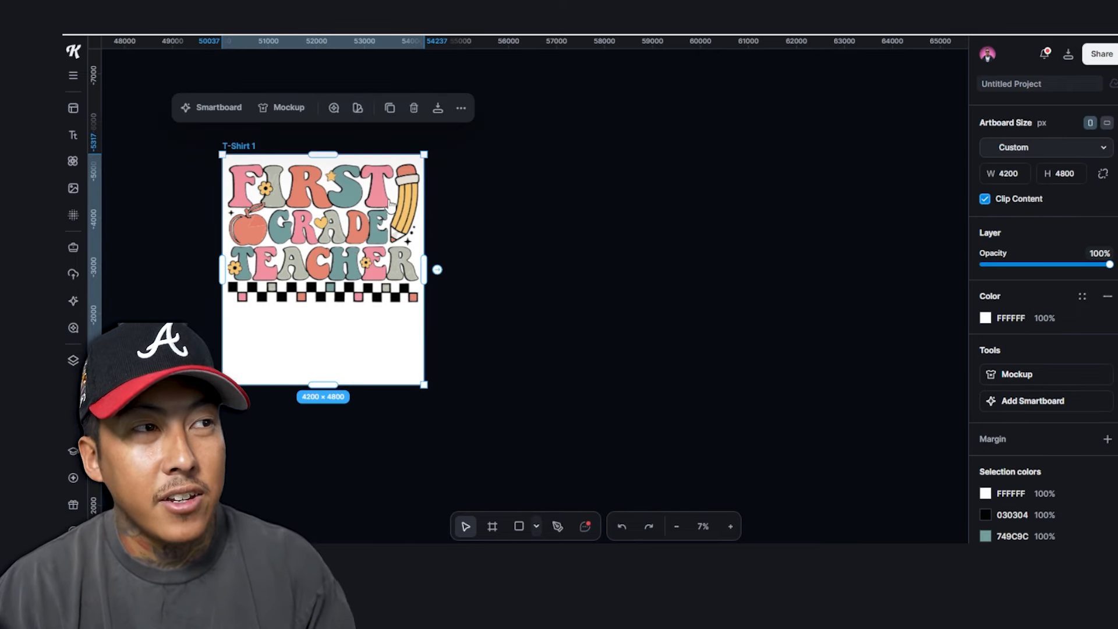
scroll(1109, 284, "down", 1)
left_click(1025, 351)
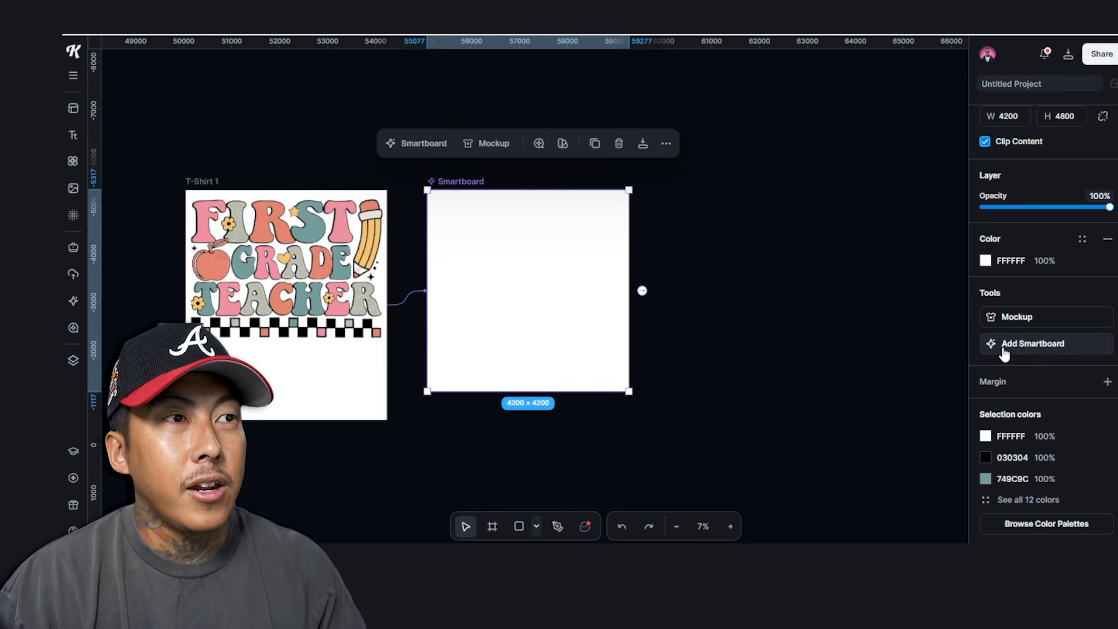
left_click(998, 181)
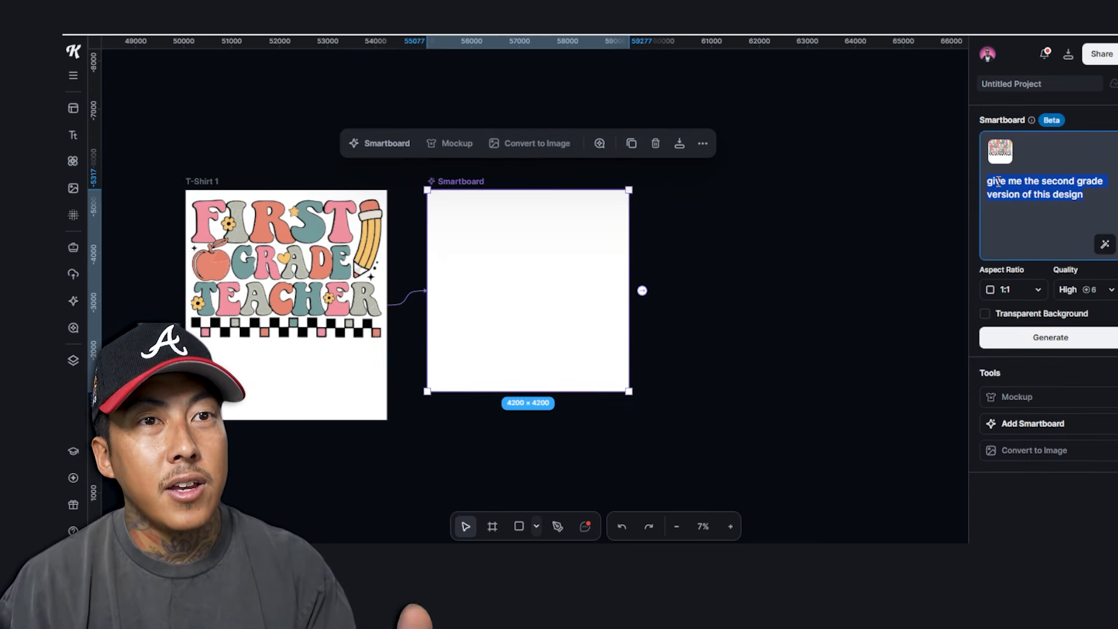
left_click(994, 316)
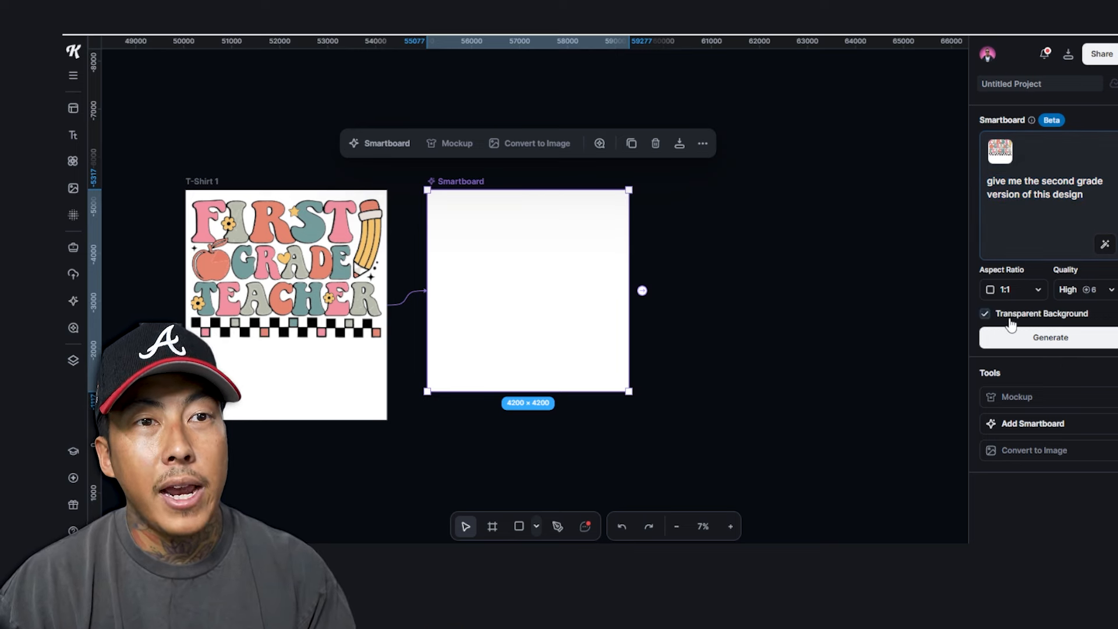
left_click(1054, 342)
left_click(206, 175)
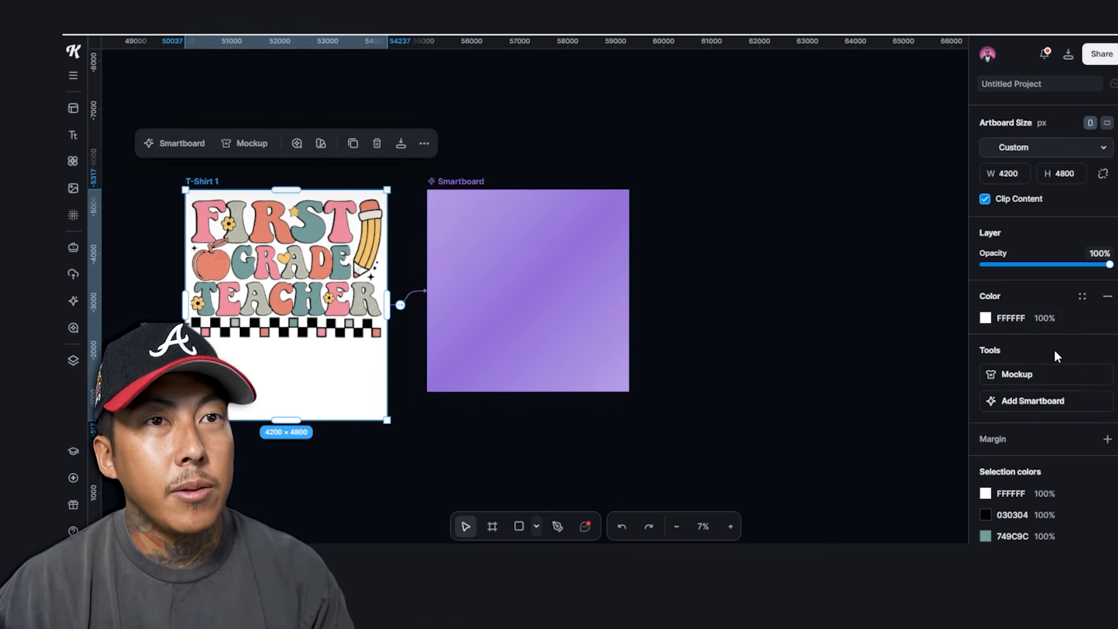
left_click(1039, 403)
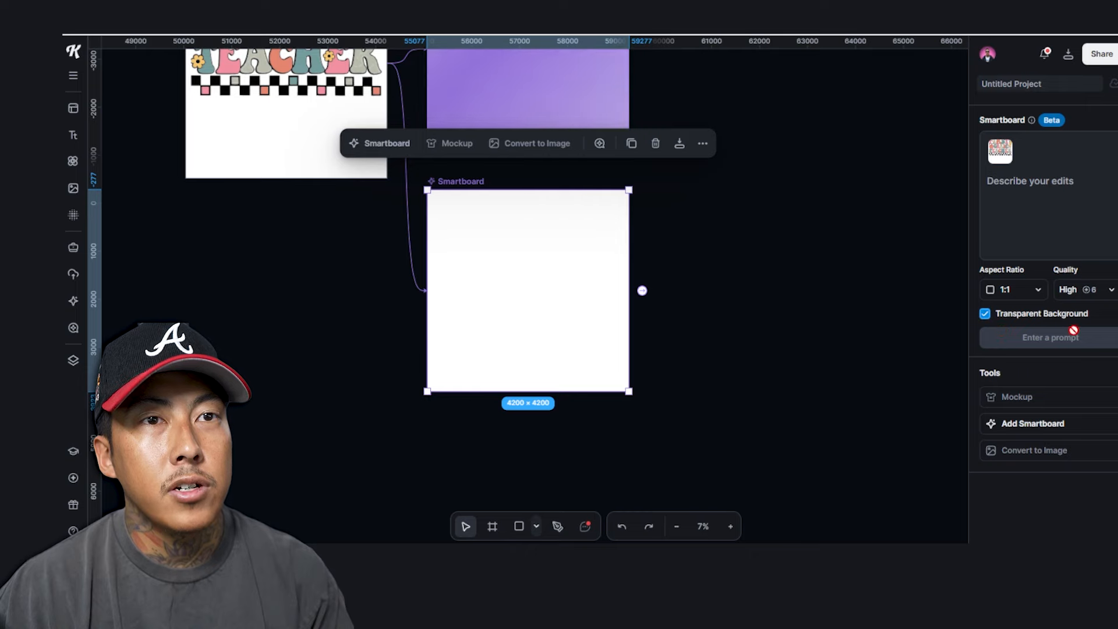
Generate a third grade version by pasting the prompt with 'second' replaced by 'third'
left_click(1050, 200)
type("give me the second grade version of this design")
double_click(1052, 183)
key("BackSpace")
type("third")
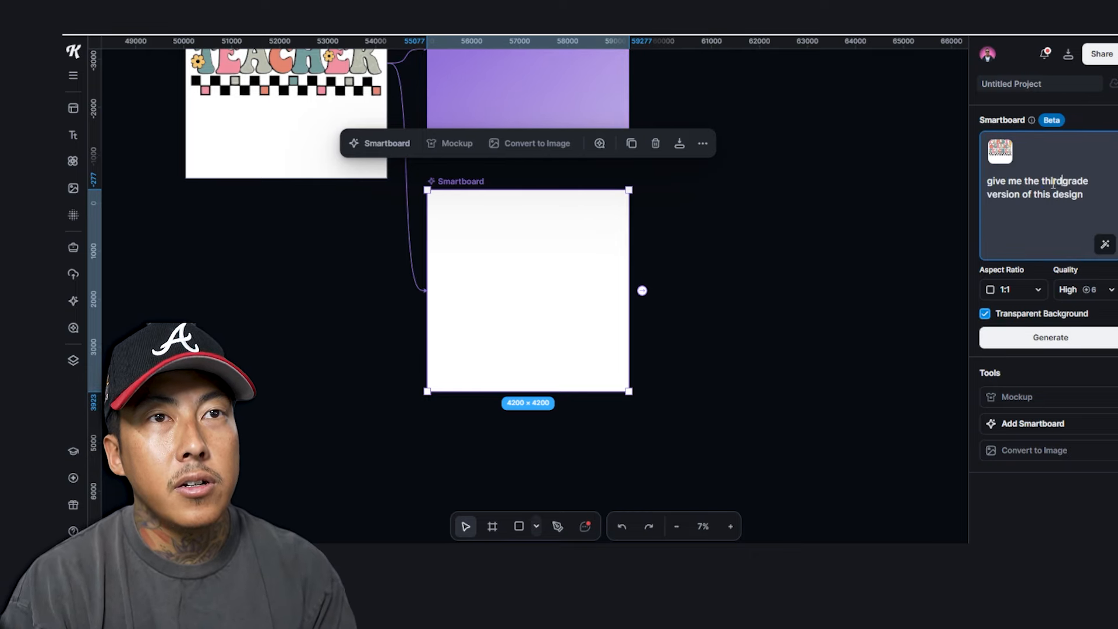
key("Return")
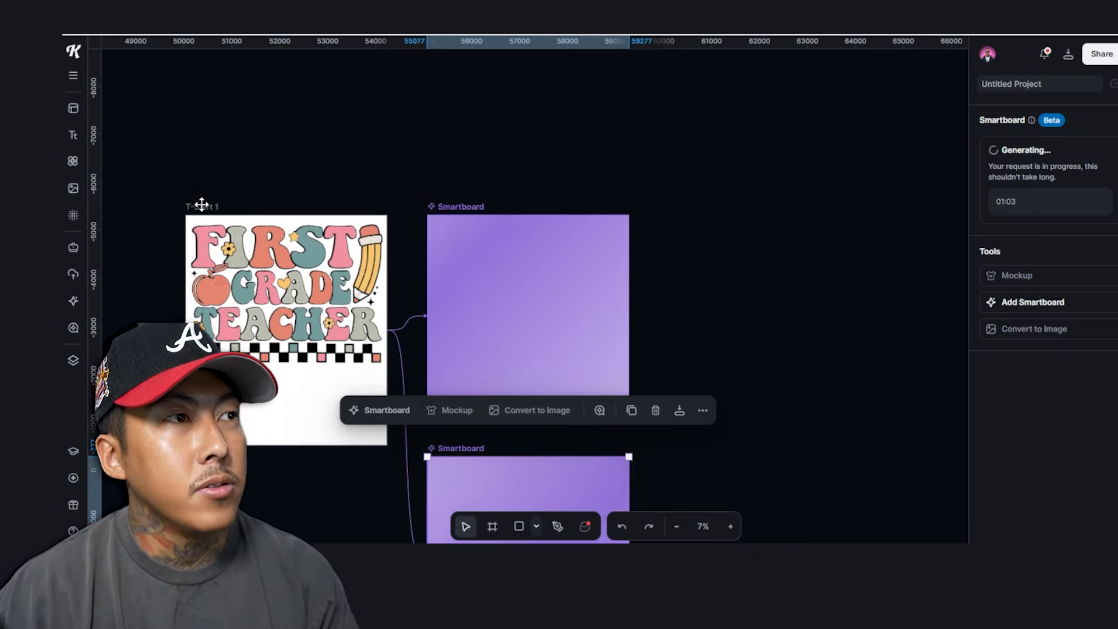
Generate fourth and fifth grade versions of the First Grade Teacher design
left_click(201, 204)
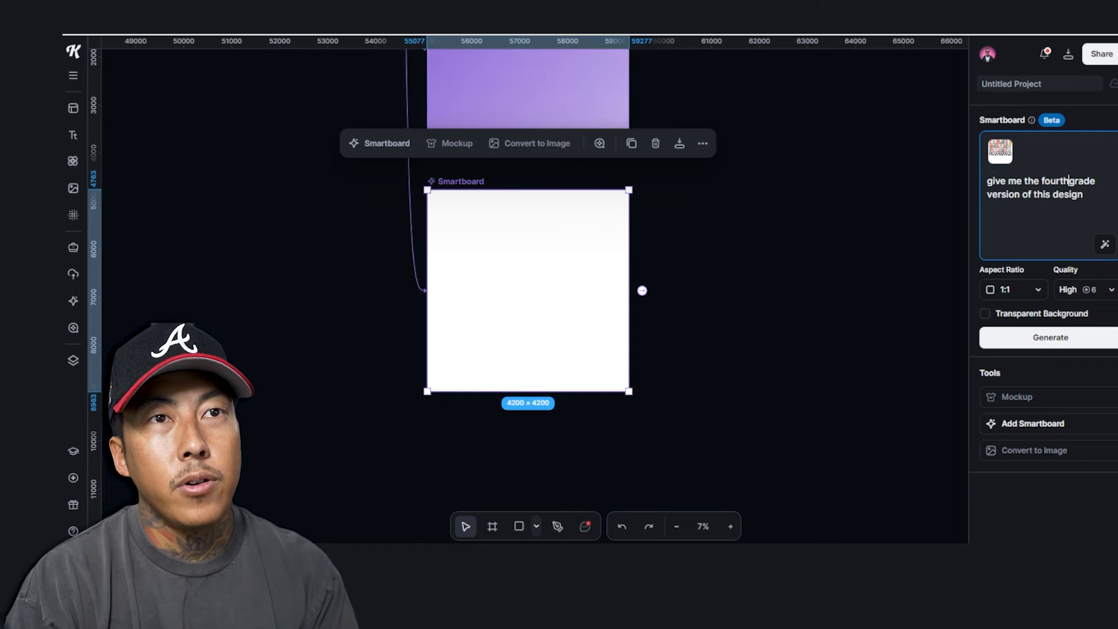
key("Return")
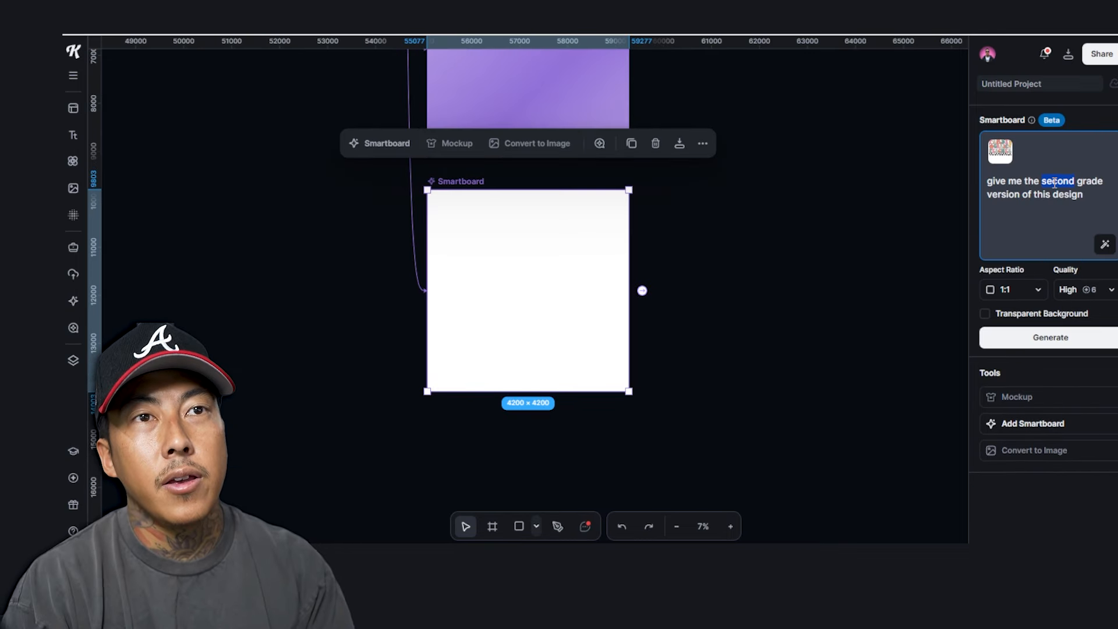
type("fifth grade version of this design")
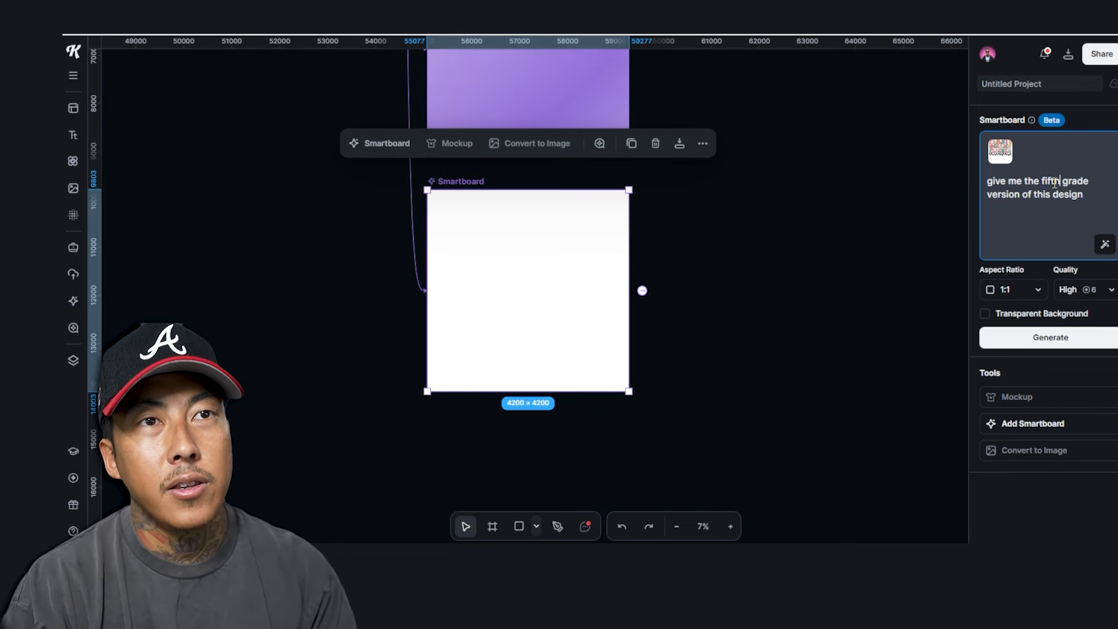
key("Return")
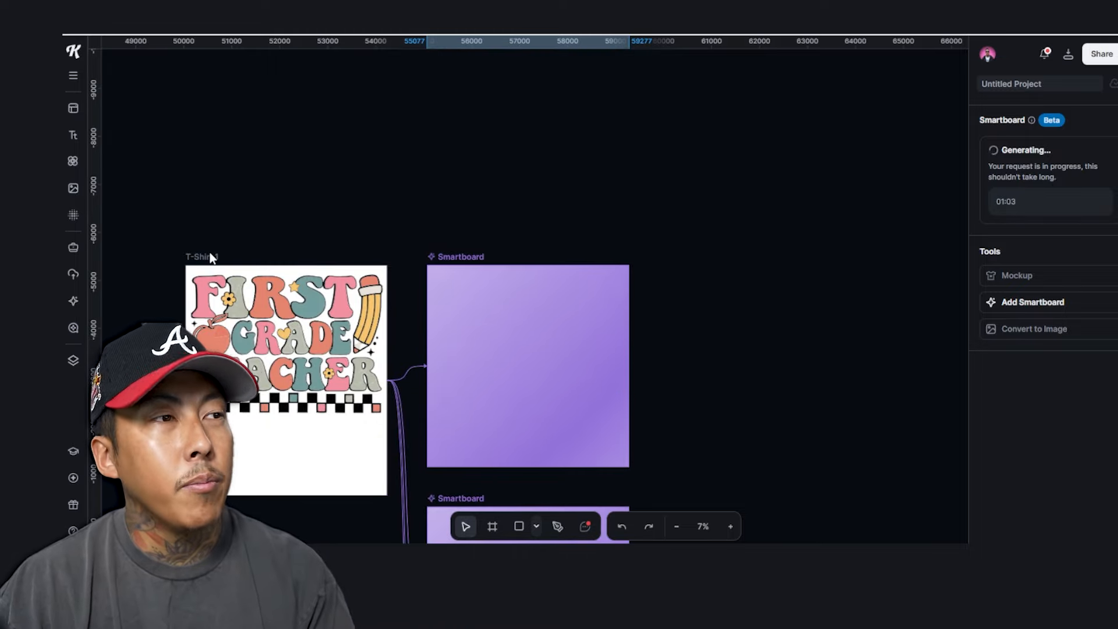
Add another smartboard whose prompt asks for a pre-k version, removing the leftover 'grade'
left_click(211, 258)
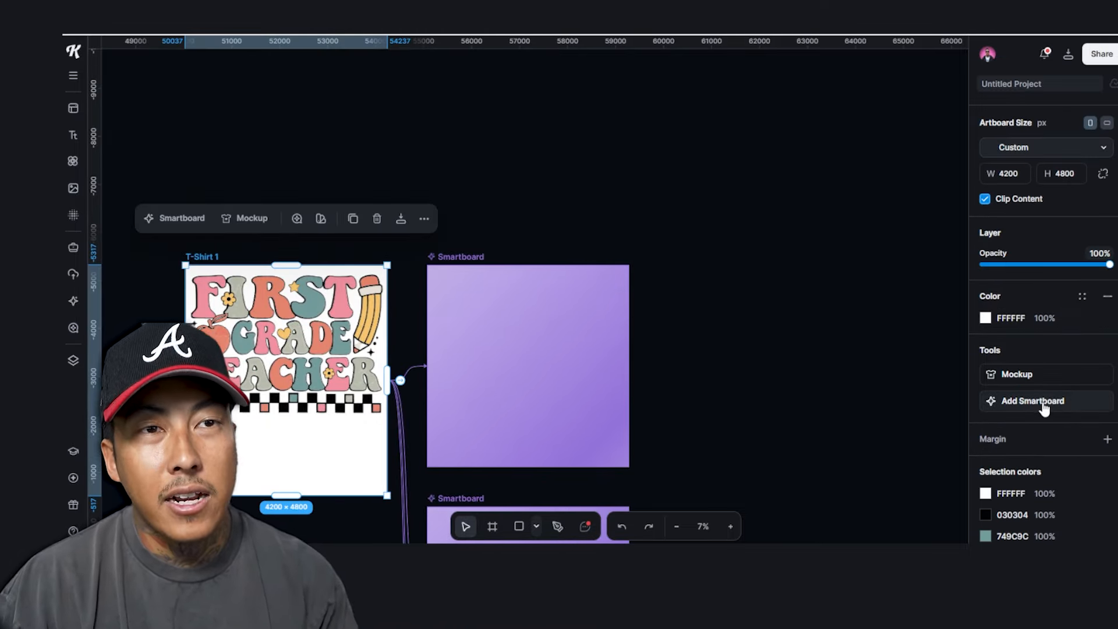
left_click(1044, 402)
left_click(1030, 179)
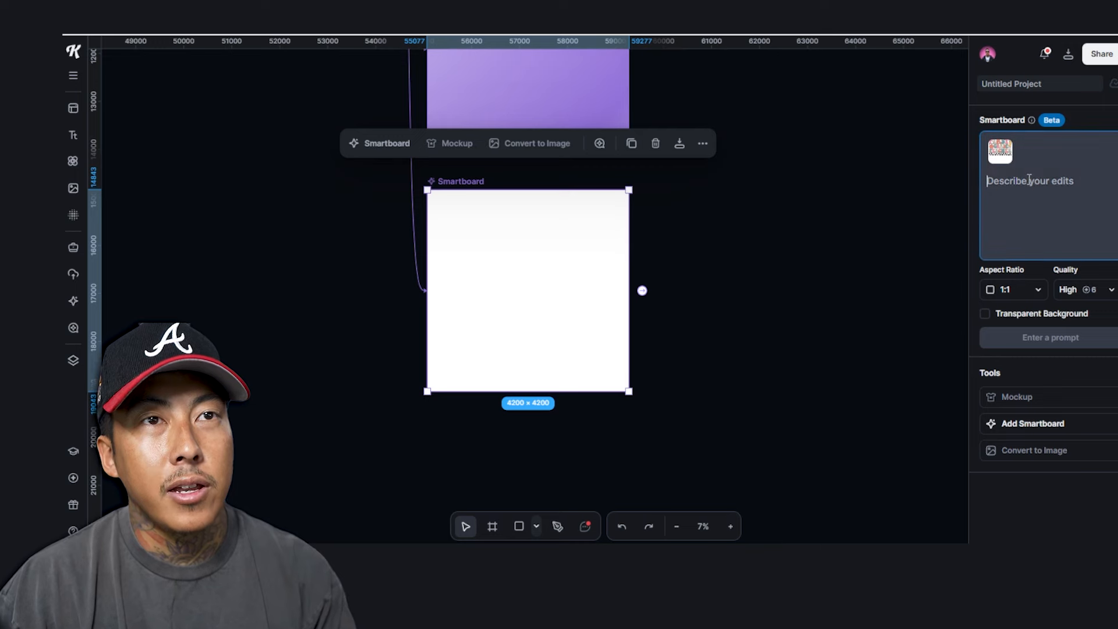
type("give me the second grade version of this design")
double_click(1055, 181)
type("pre")
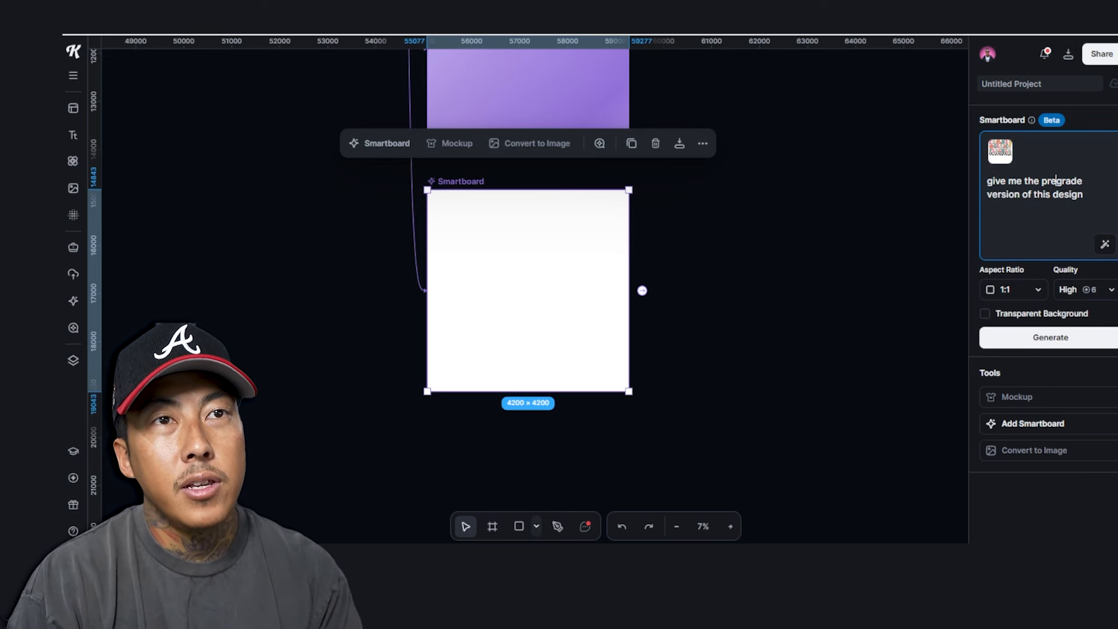
key("shift+ctrl+Right")
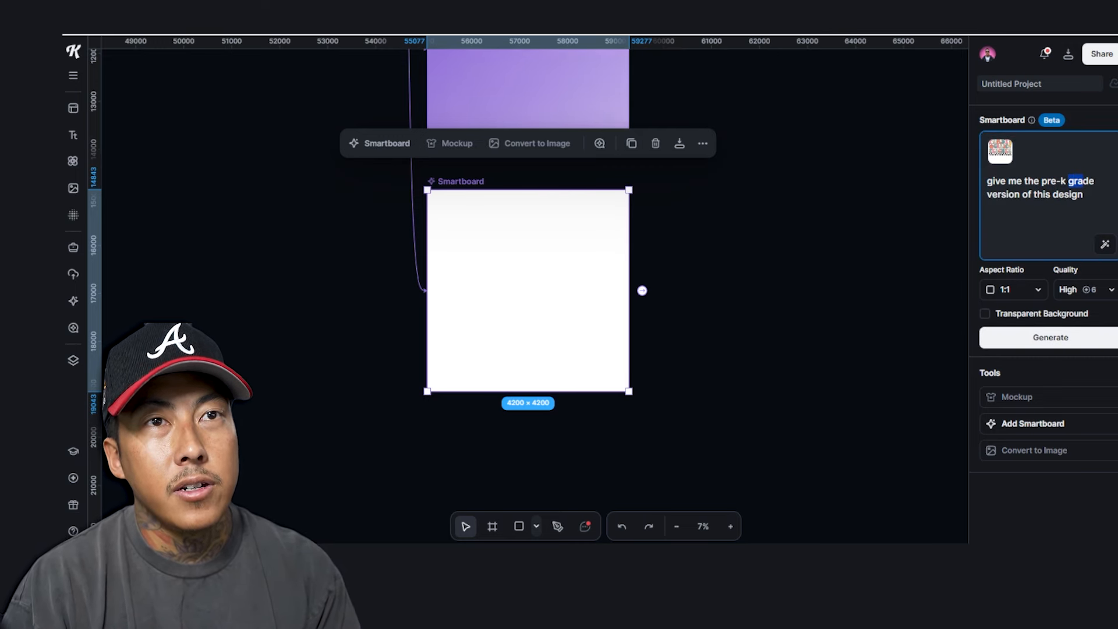
key("BackSpace")
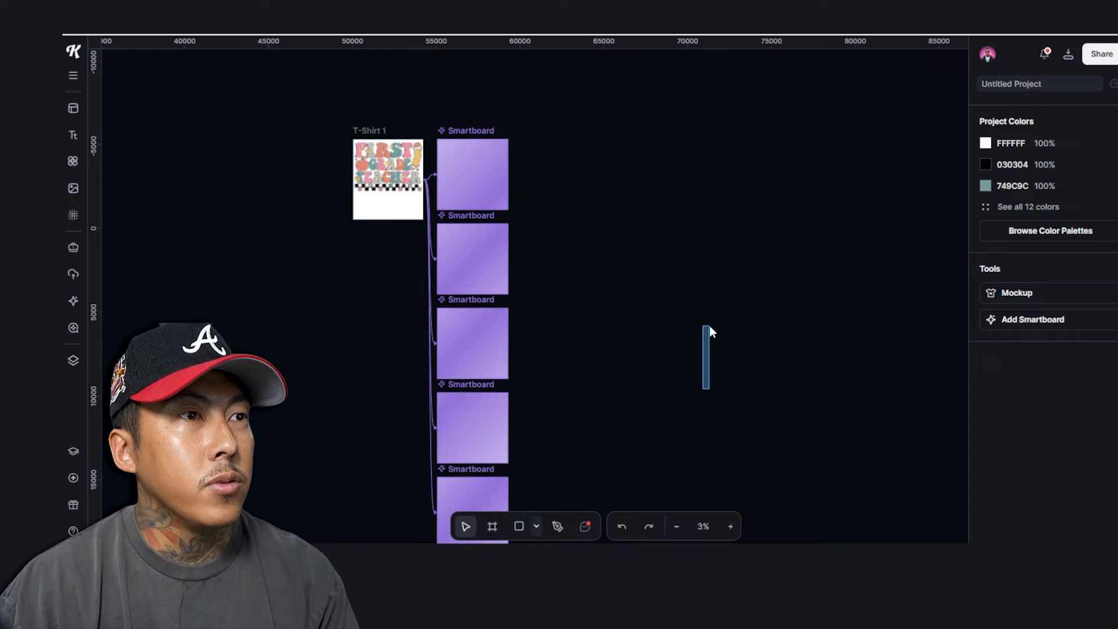
Convert the Second Grade Teacher smartboard into an image again, then deselect the copy
scroll(707, 332, "down", 3)
scroll(706, 332, "left", 3)
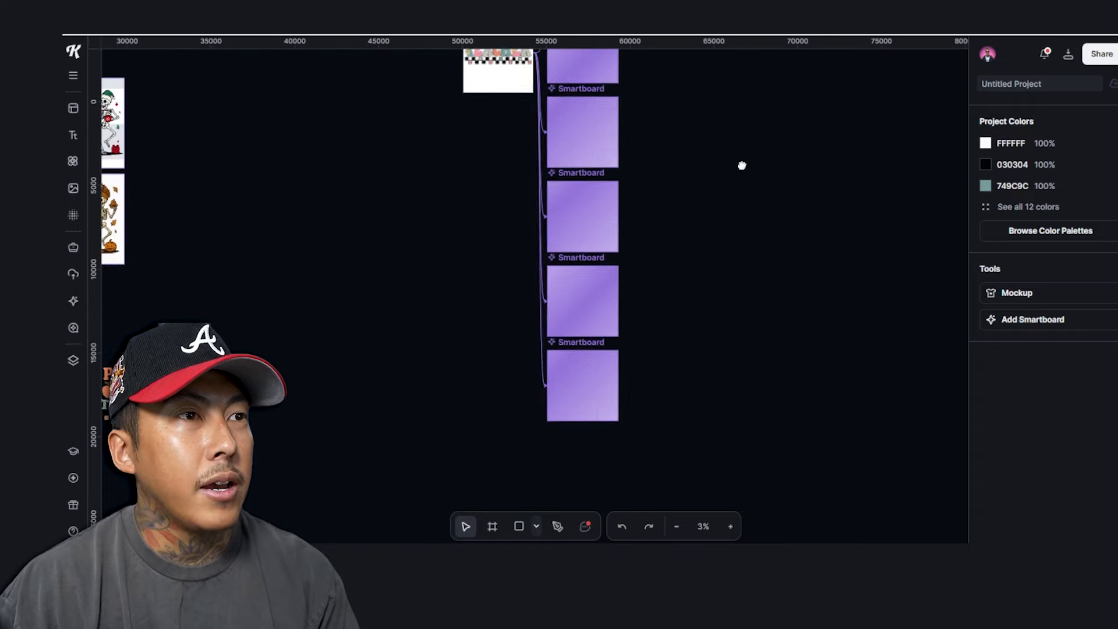
left_click_drag(761, 200, 714, 237)
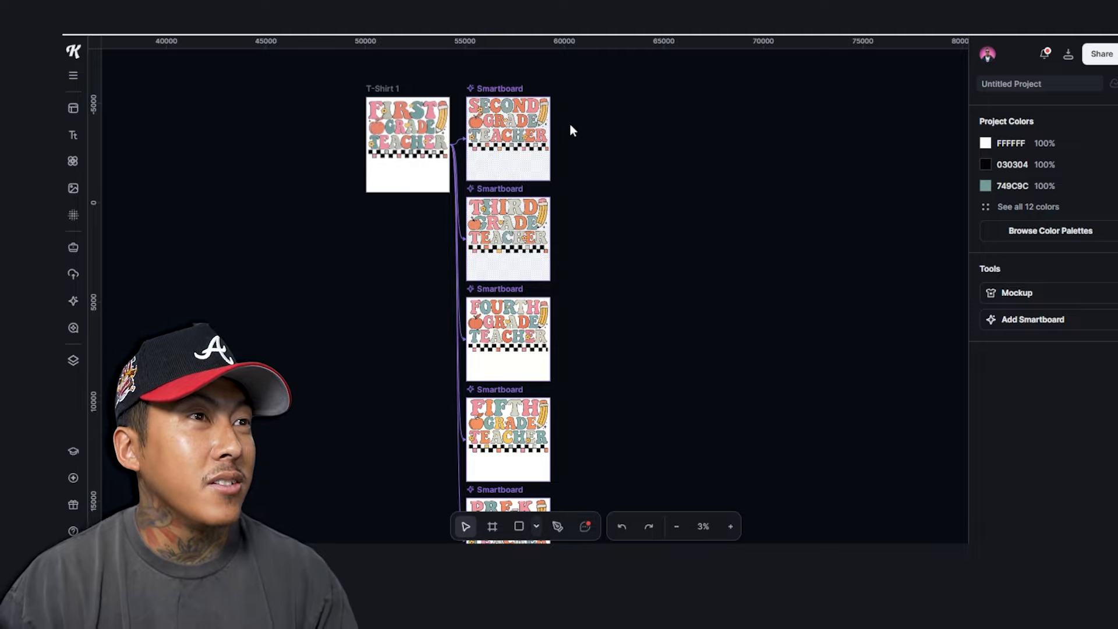
scroll(499, 130, "up", 5)
left_click(581, 195)
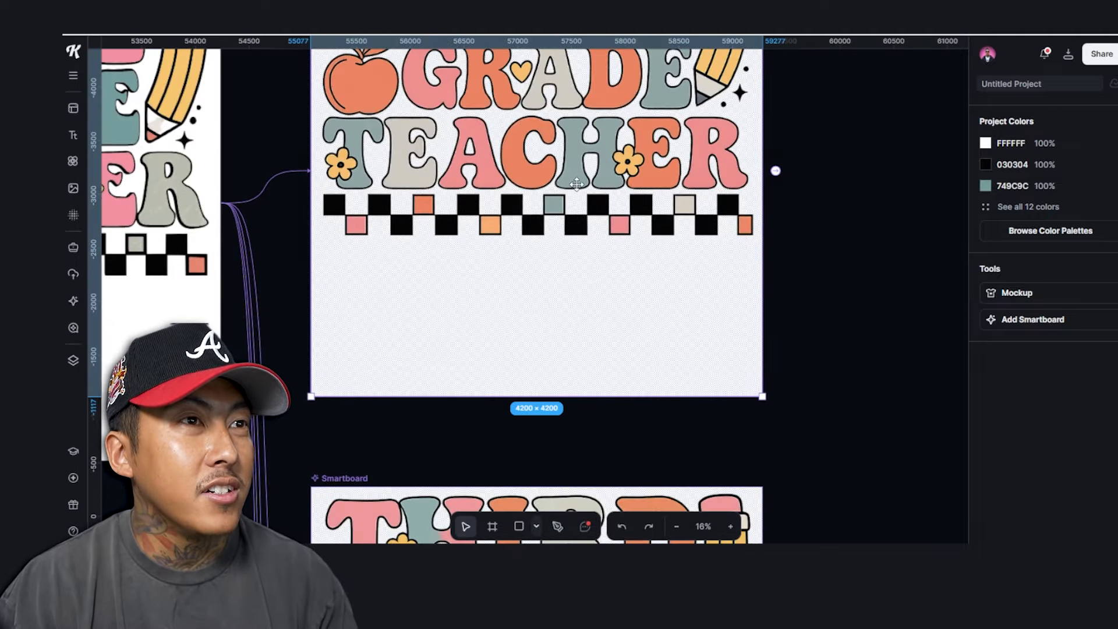
scroll(596, 254, "up", 4)
scroll(551, 239, "down", 5)
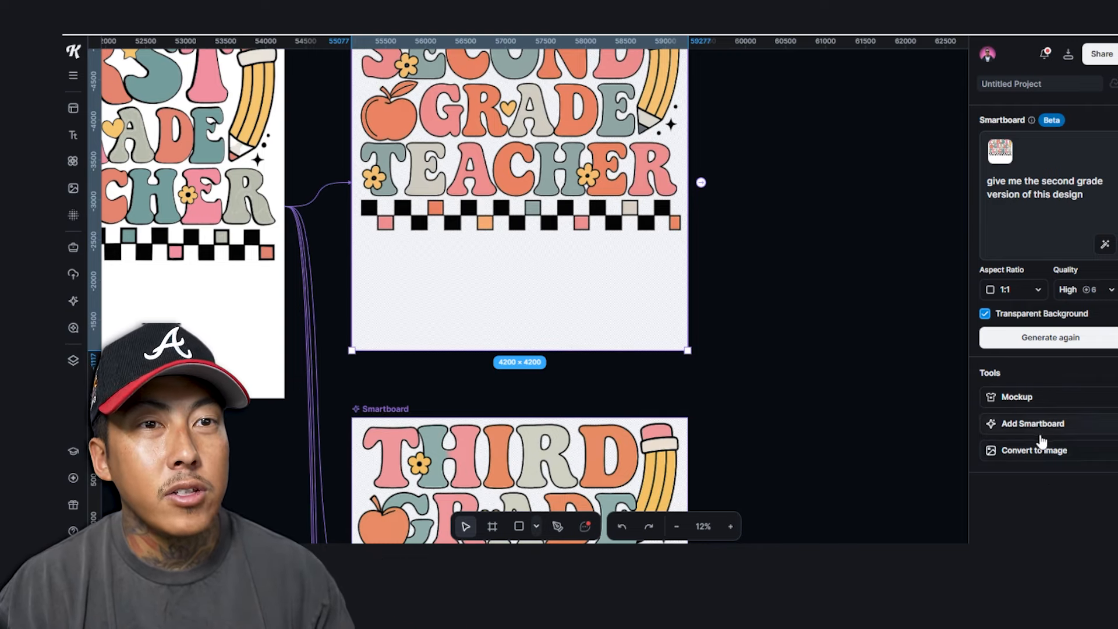
left_click(1023, 460)
scroll(815, 201, "up", 5)
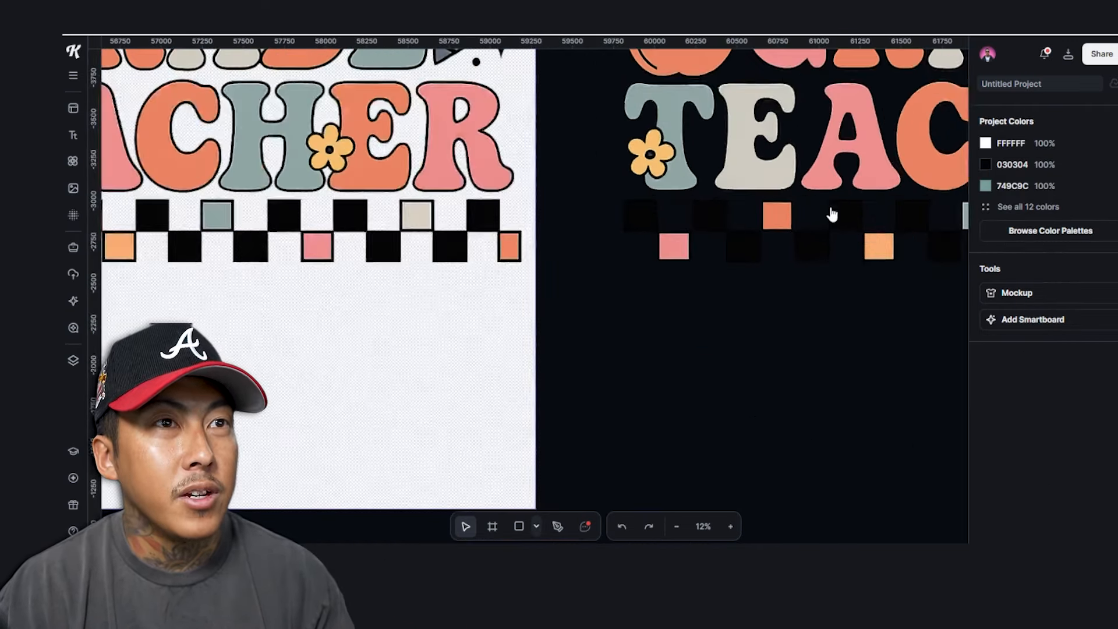
left_click(806, 187)
scroll(806, 187, "down", 6)
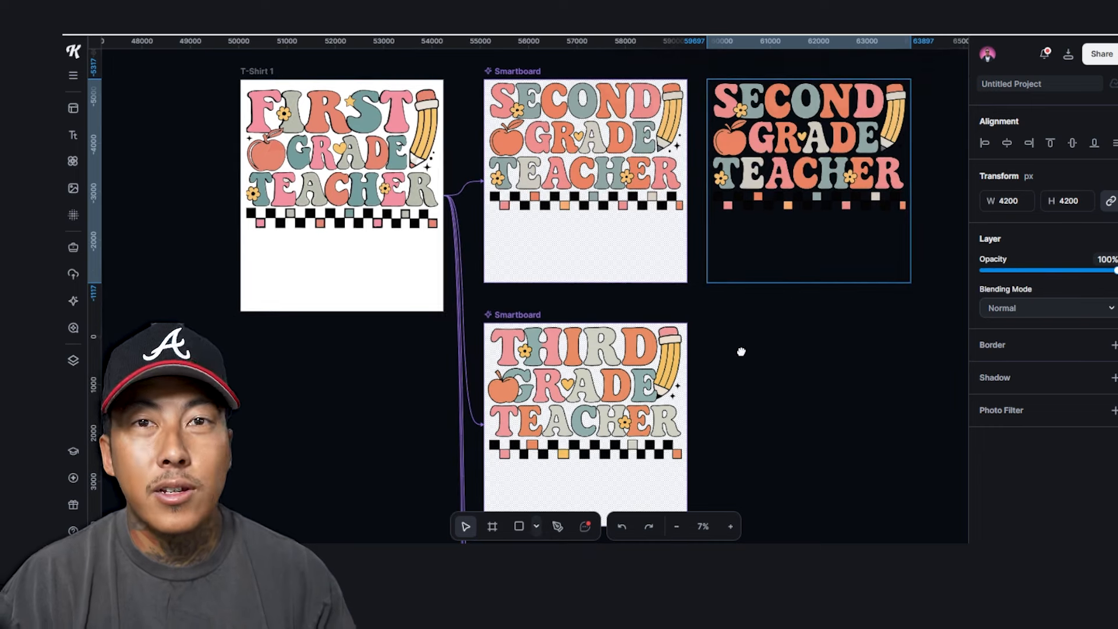
left_click_drag(763, 431, 781, 373)
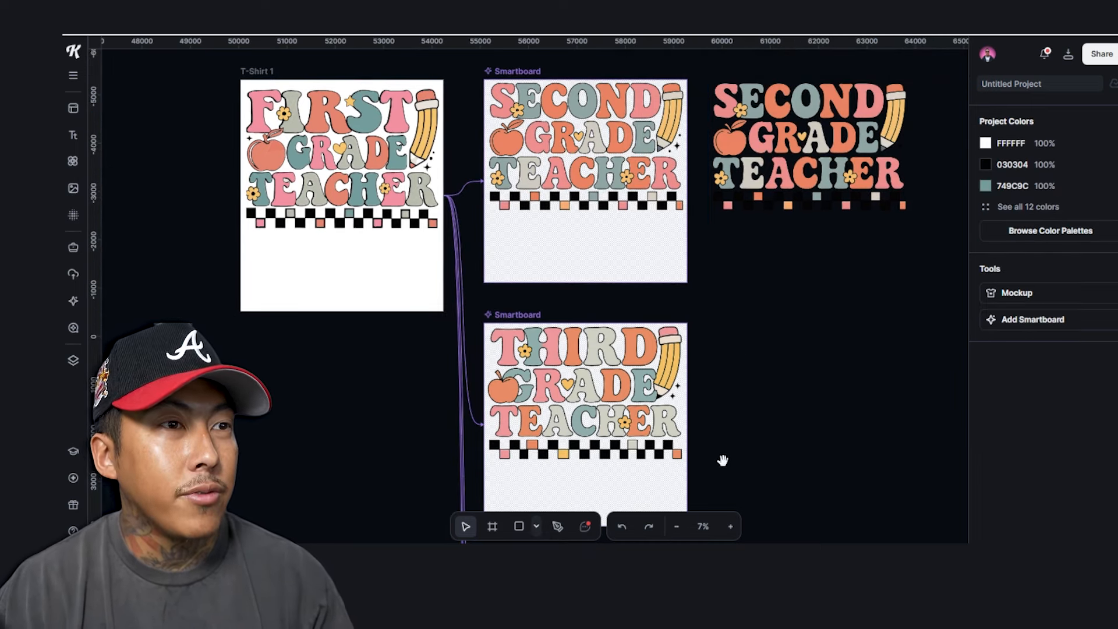
Scroll down past the Fourth and Fifth Grade smartboards to the Pre-K smartboard
scroll(722, 460, "down", 5)
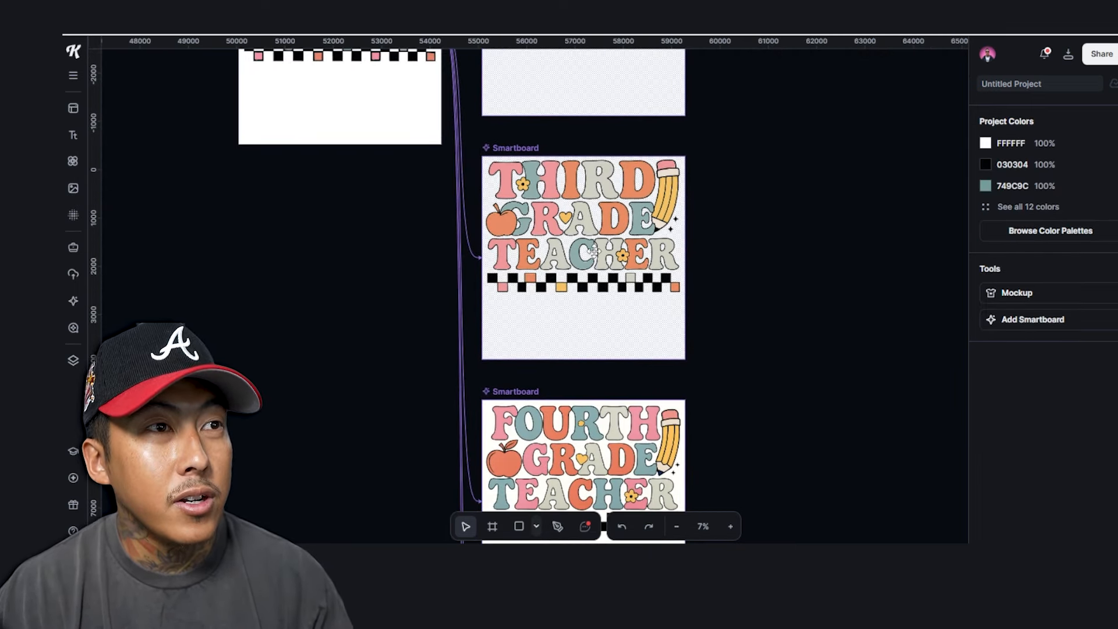
scroll(648, 294, "down", 4)
scroll(655, 422, "down", 12)
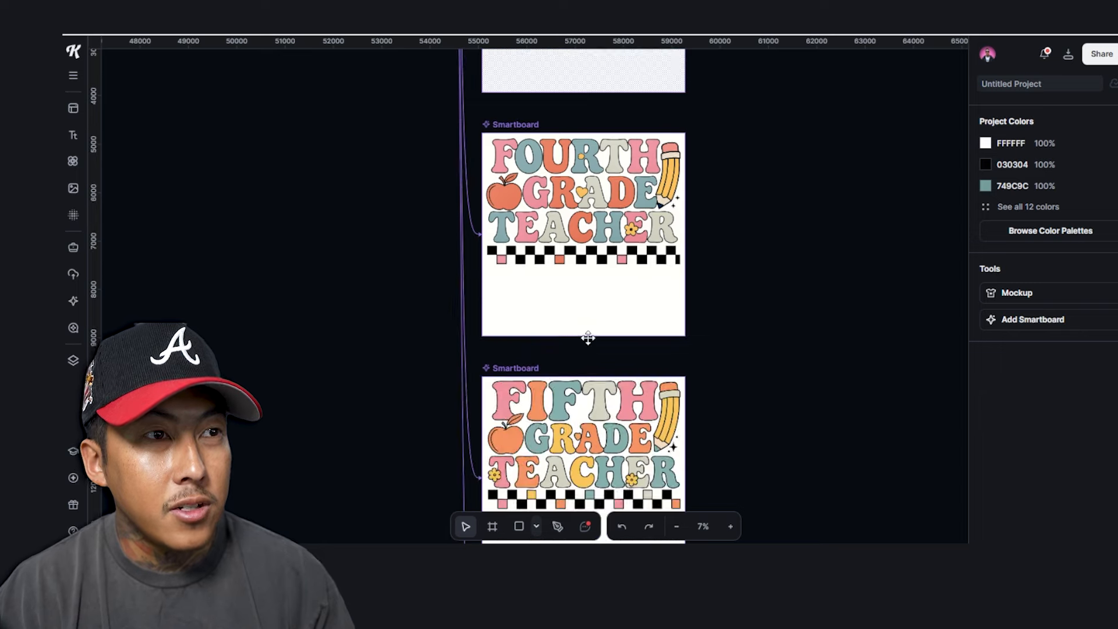
scroll(584, 230, "down", 4)
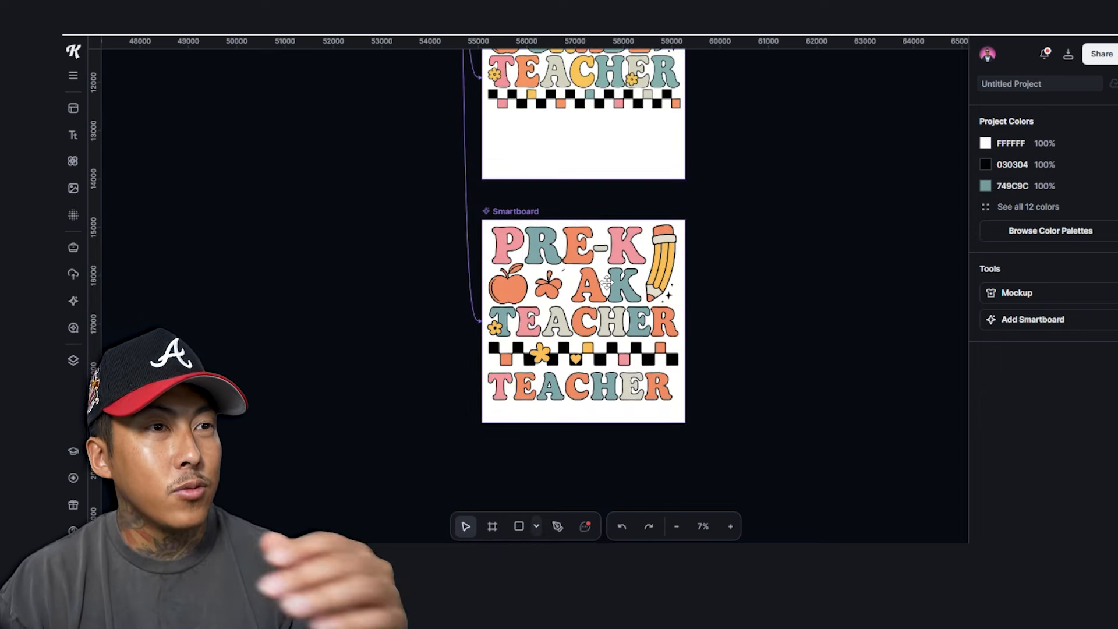
Convert the Pre-K smartboard into an image and move the copy to the right
left_click(606, 283)
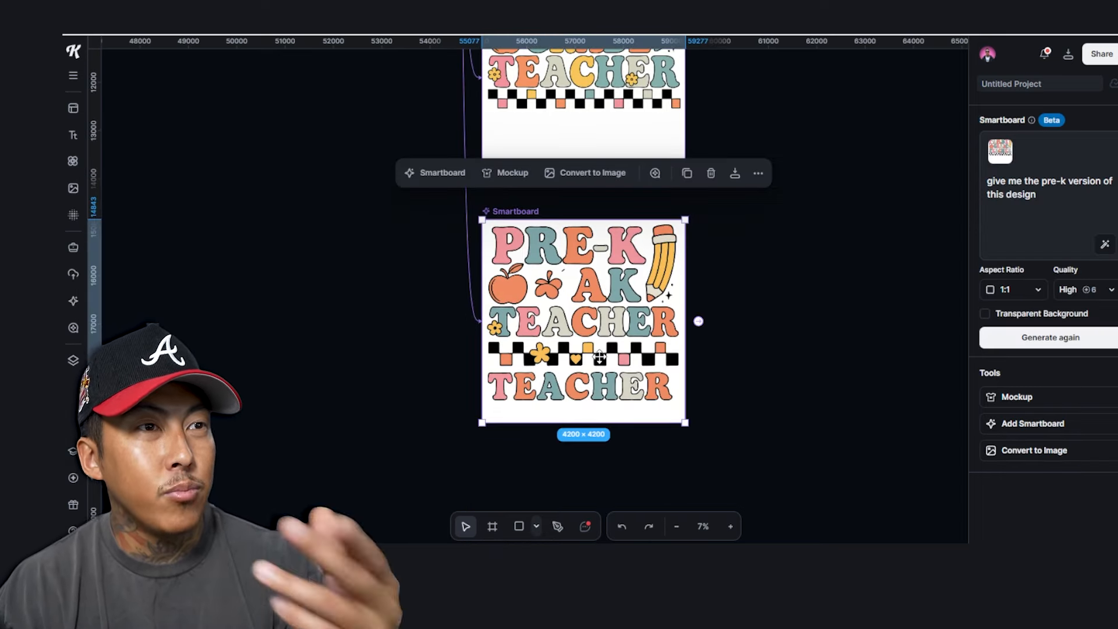
scroll(446, 269, "up", 20)
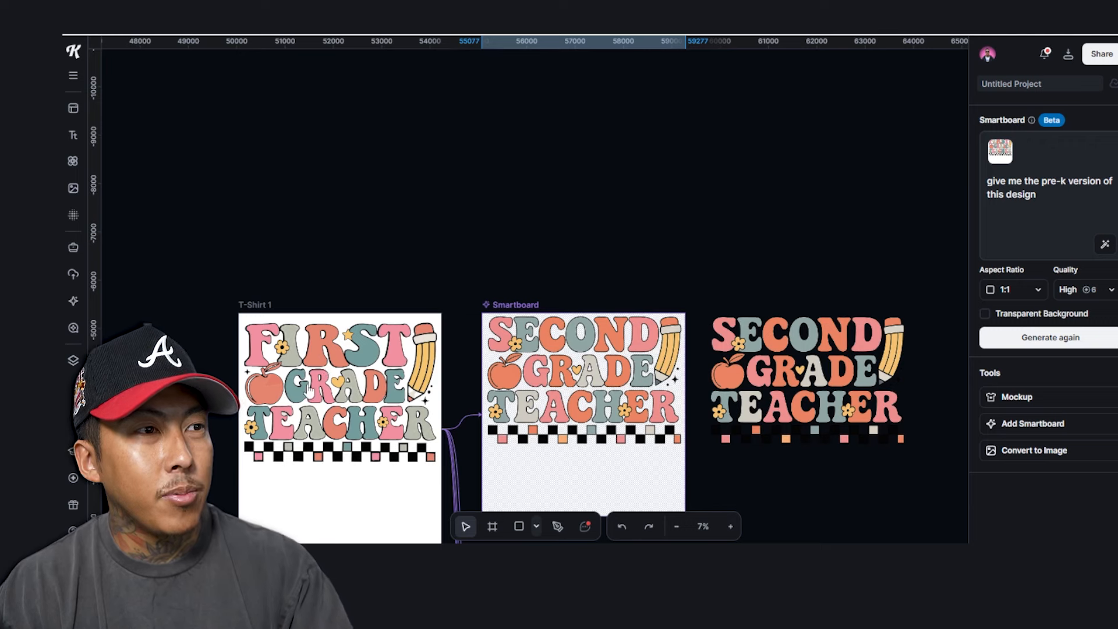
scroll(565, 379, "down", 20)
left_click(875, 279)
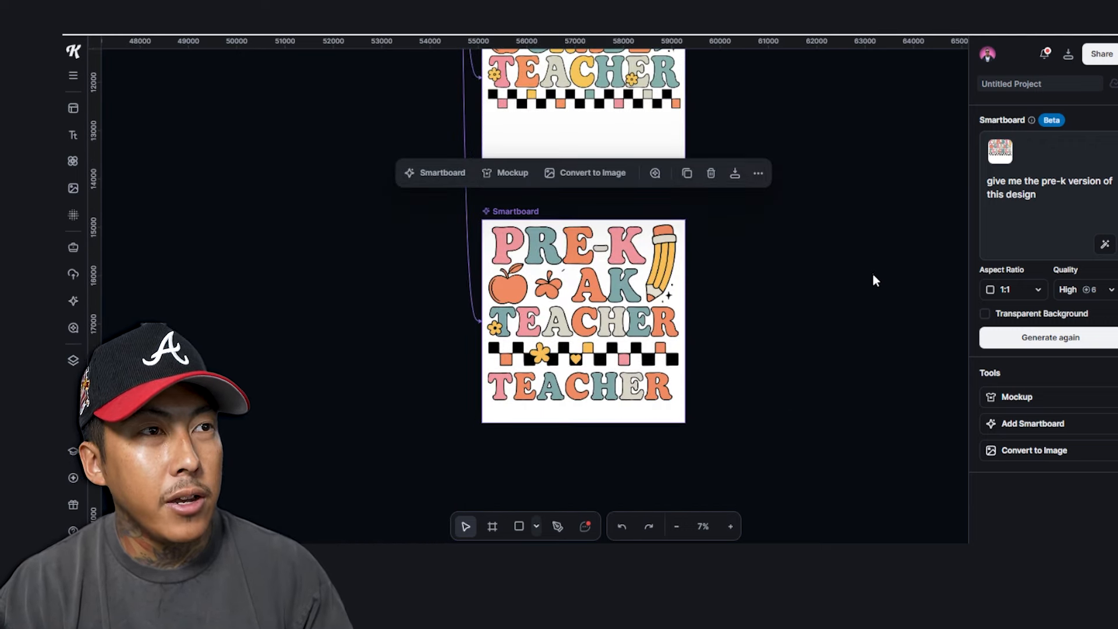
left_click_drag(545, 221, 466, 227)
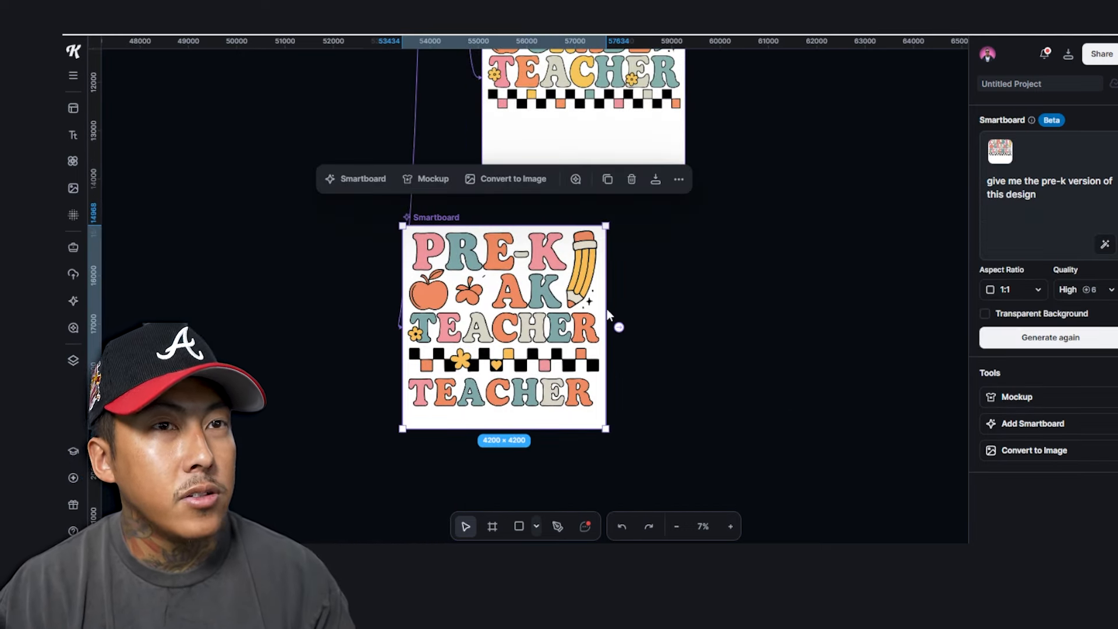
left_click(1043, 452)
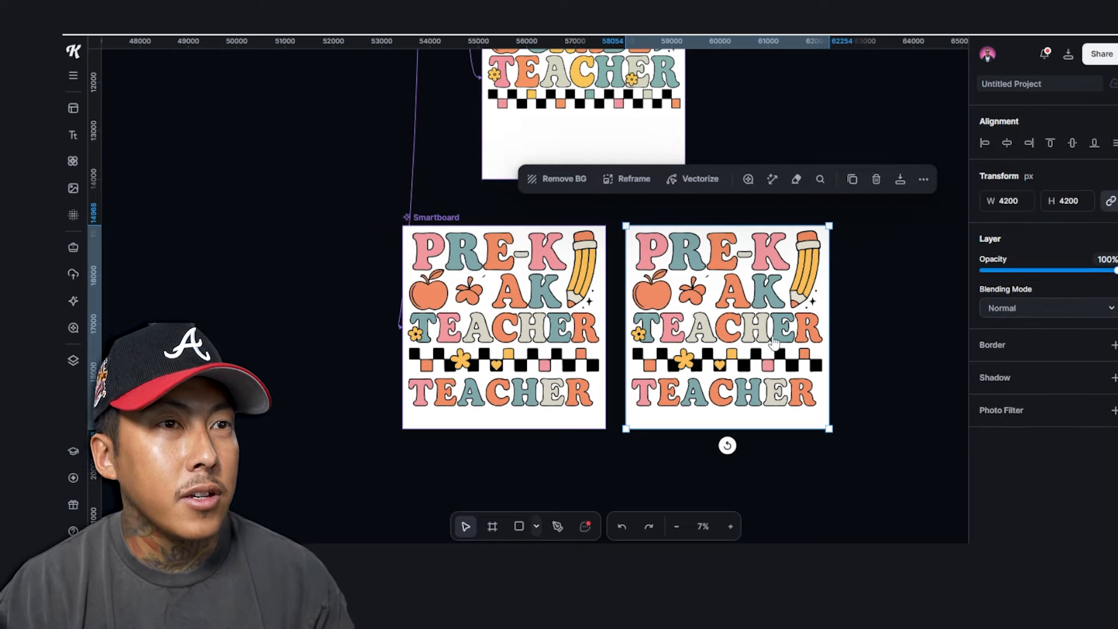
scroll(818, 354, "up", 5)
scroll(651, 386, "down", 6)
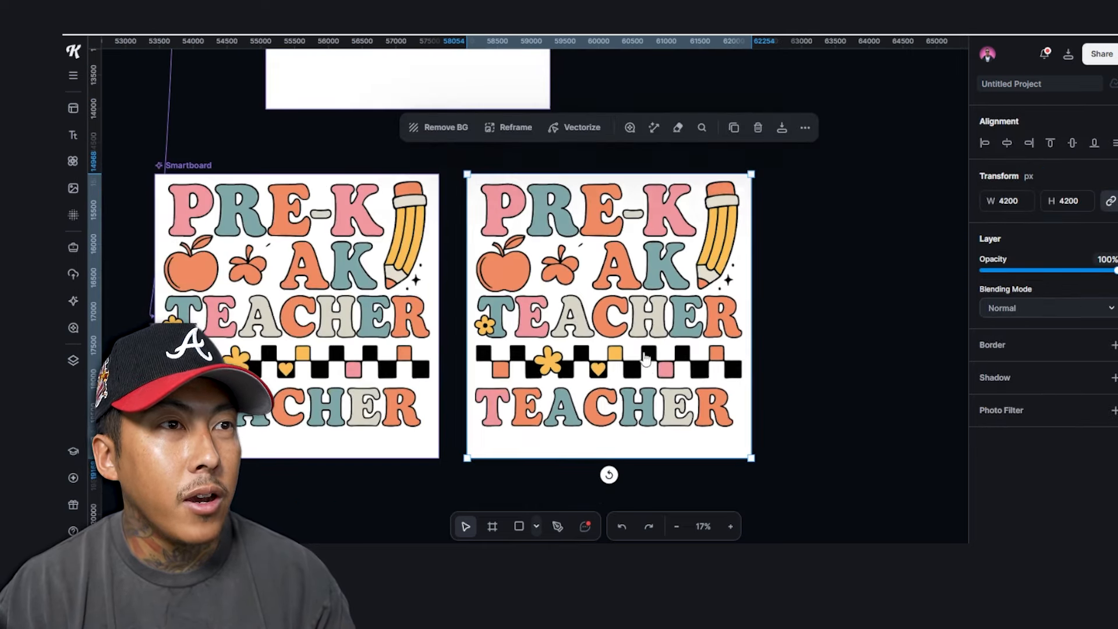
left_click_drag(637, 291, 827, 316)
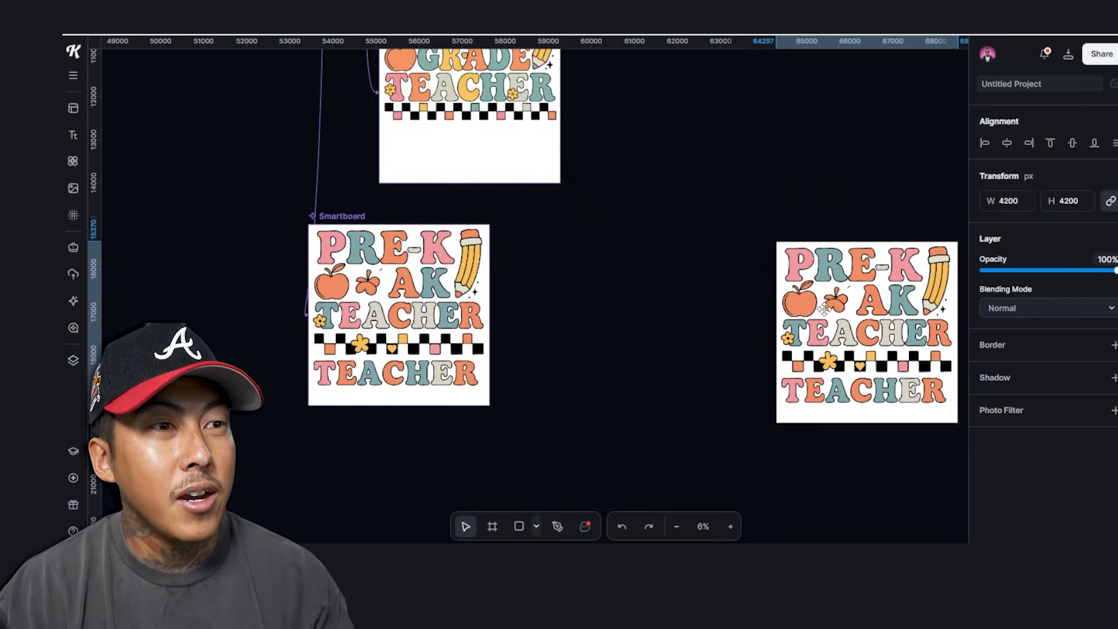
Draw a blank Artboard 21 between the Pre-K designs and align the image beside it
left_click(491, 527)
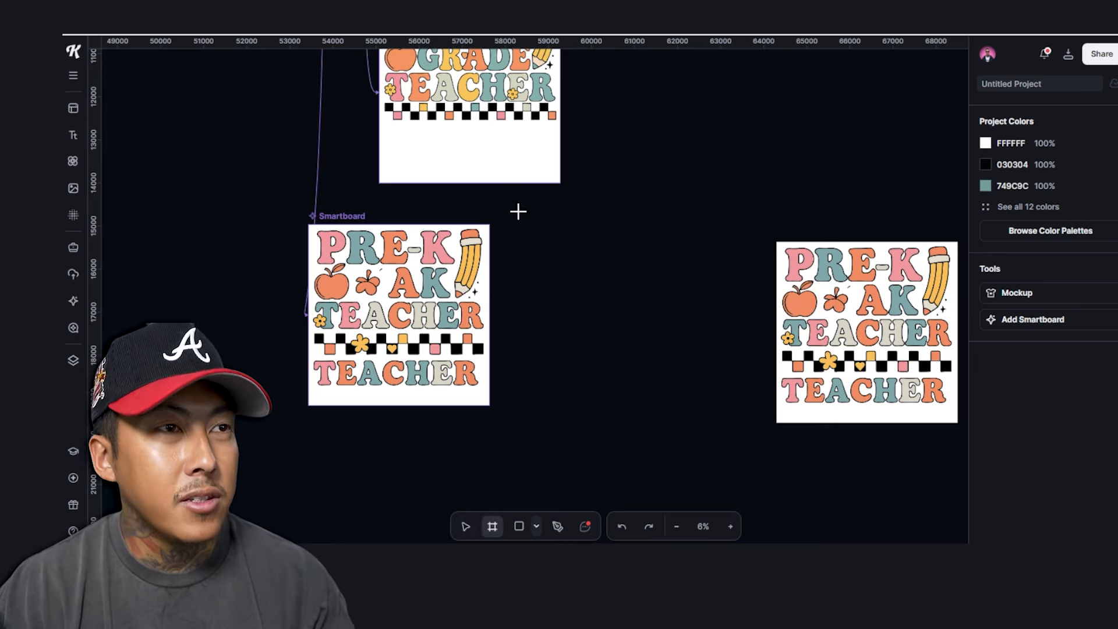
left_click_drag(723, 467, 517, 213)
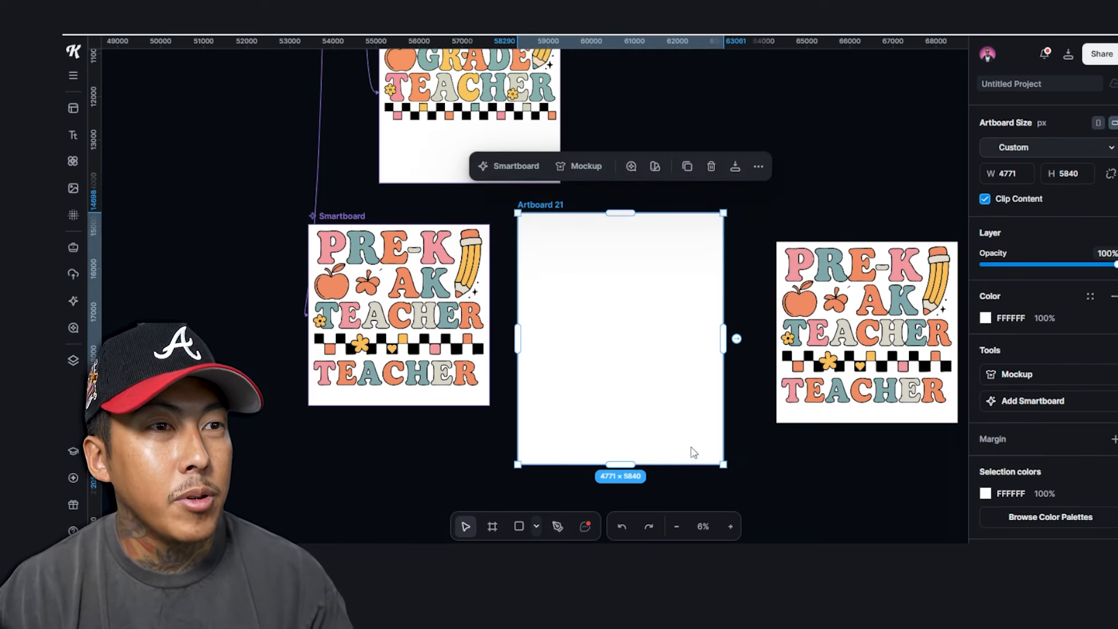
left_click(900, 350)
left_click_drag(900, 349, 883, 265)
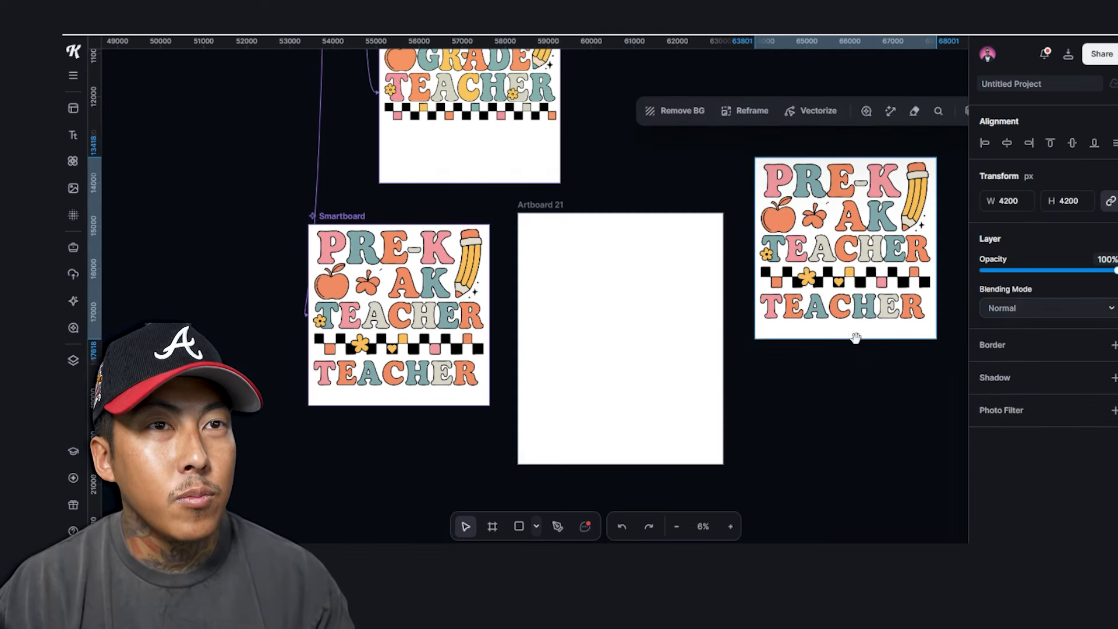
Remove the Pre-K image's white background, duplicate it and place a copy onto Artboard 21
scroll(758, 348, "right", 3)
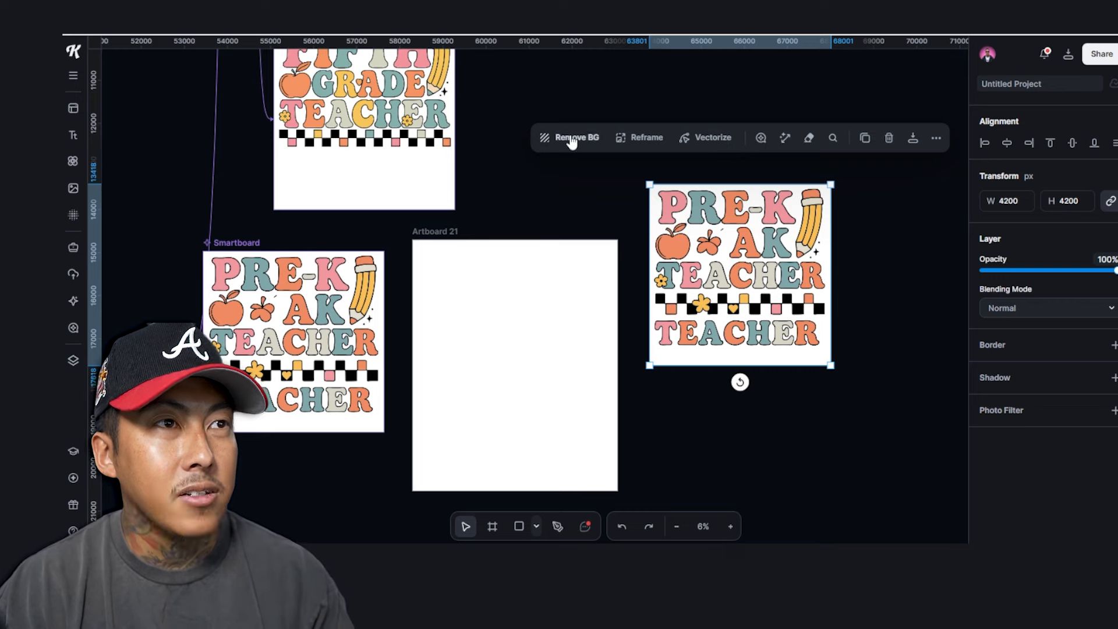
left_click(572, 140)
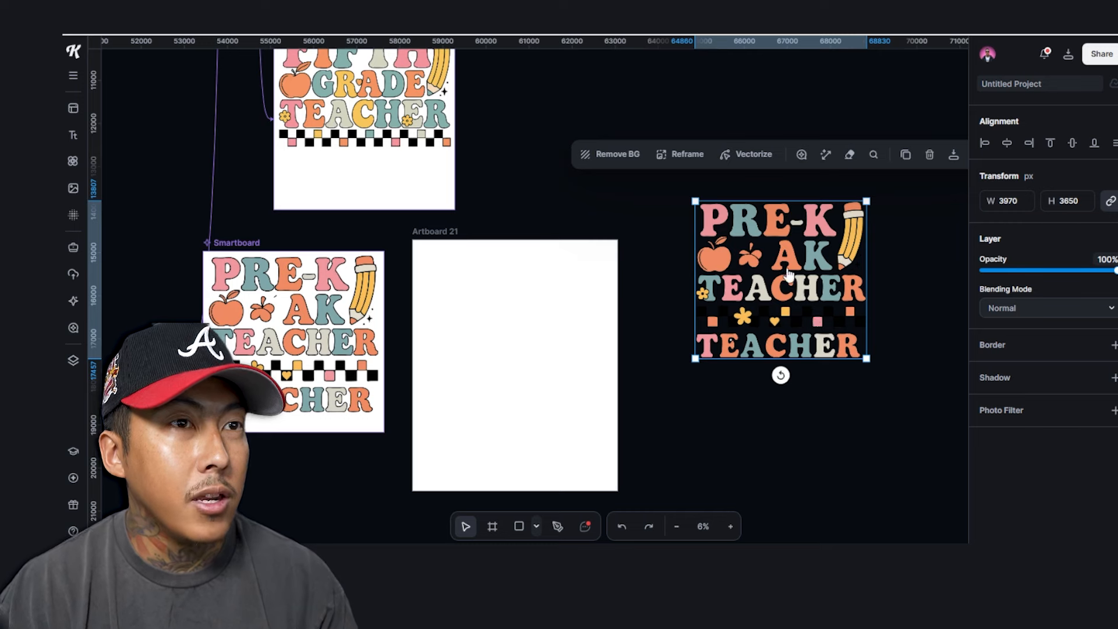
left_click_drag(789, 275, 530, 340)
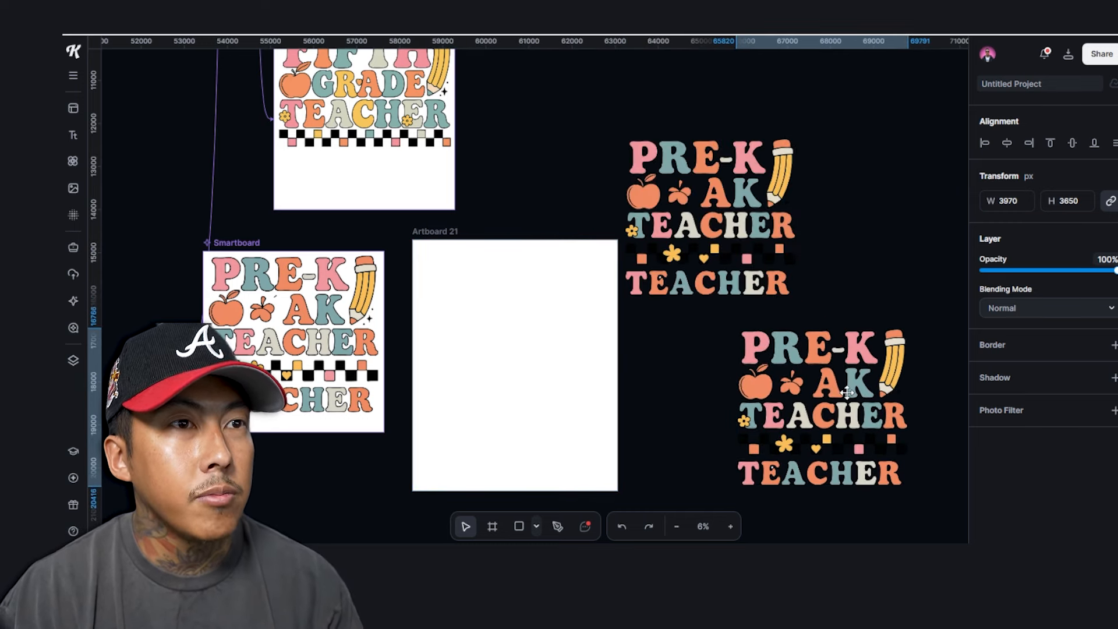
left_click(847, 393)
left_click_drag(802, 361, 820, 358)
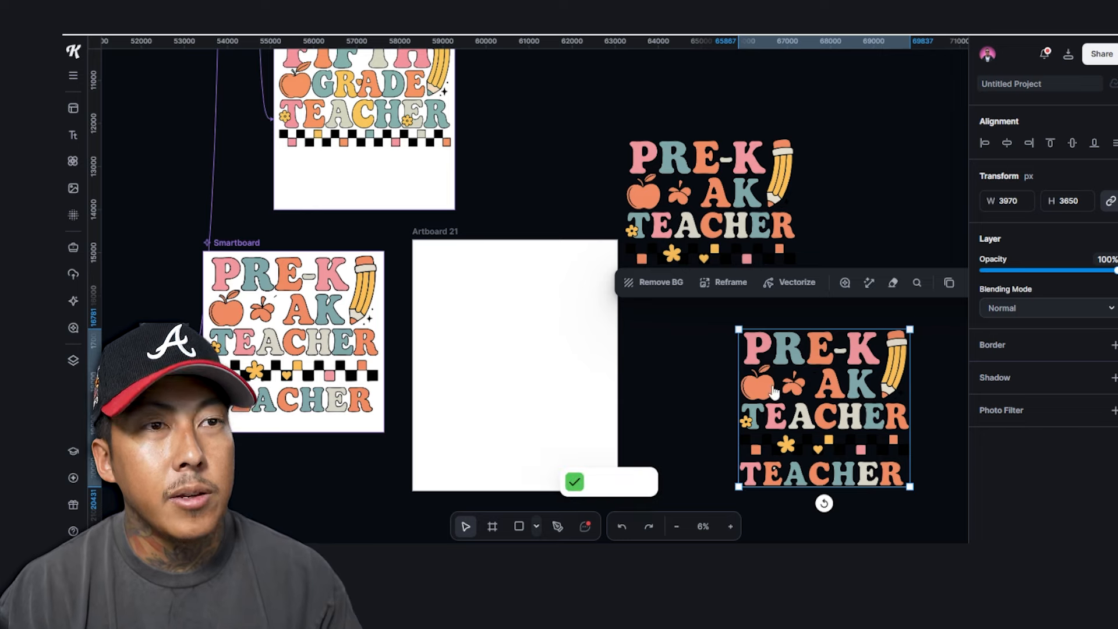
key("ctrl+v")
left_click_drag(696, 201, 501, 327)
Erase TEACHER, the checkers and the pencil from the Pre-K copy with a size-105 eraser
scroll(500, 327, "up", 5)
scroll(501, 328, "up", 2)
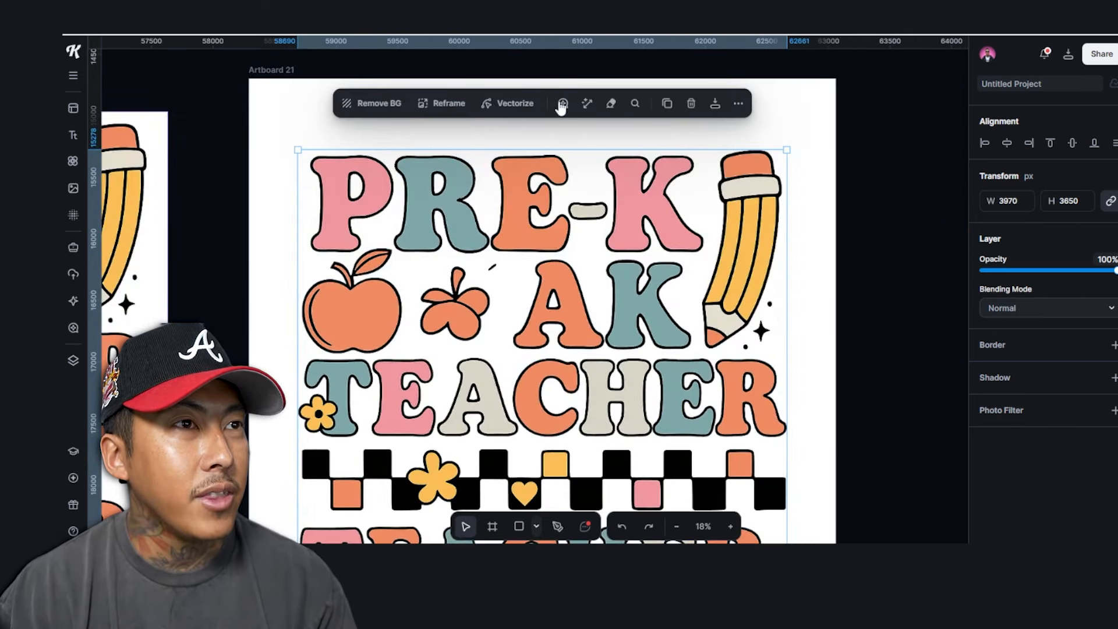
left_click(612, 105)
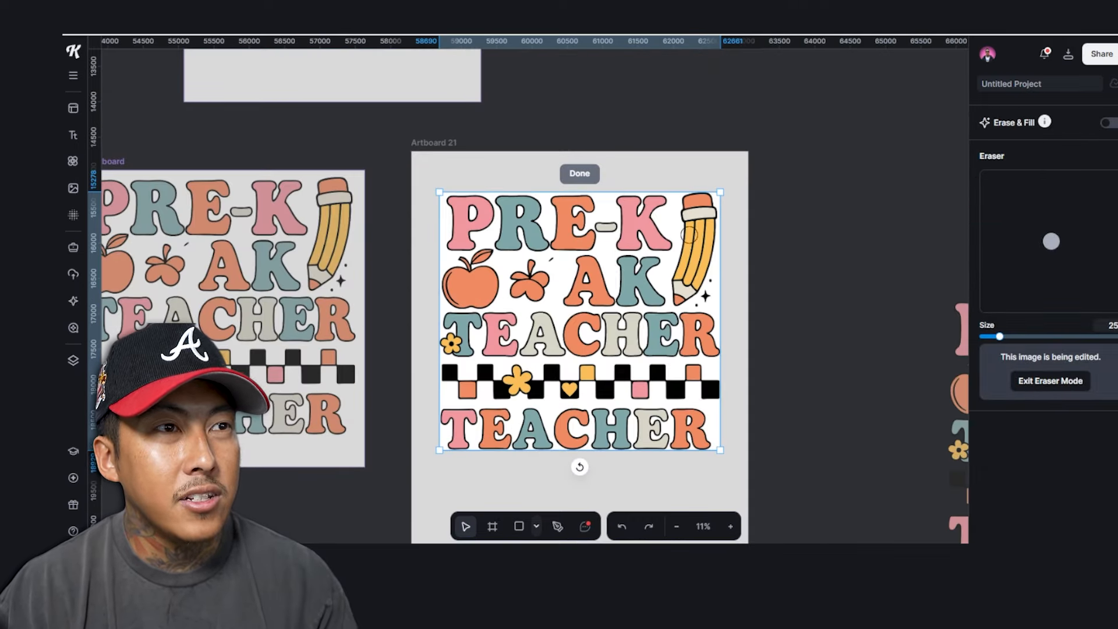
left_click_drag(1035, 344, 1053, 337)
mouse_move(552, 440)
left_mouse_down()
mouse_move(648, 417)
mouse_move(724, 376)
mouse_move(708, 344)
mouse_move(454, 347)
left_mouse_up()
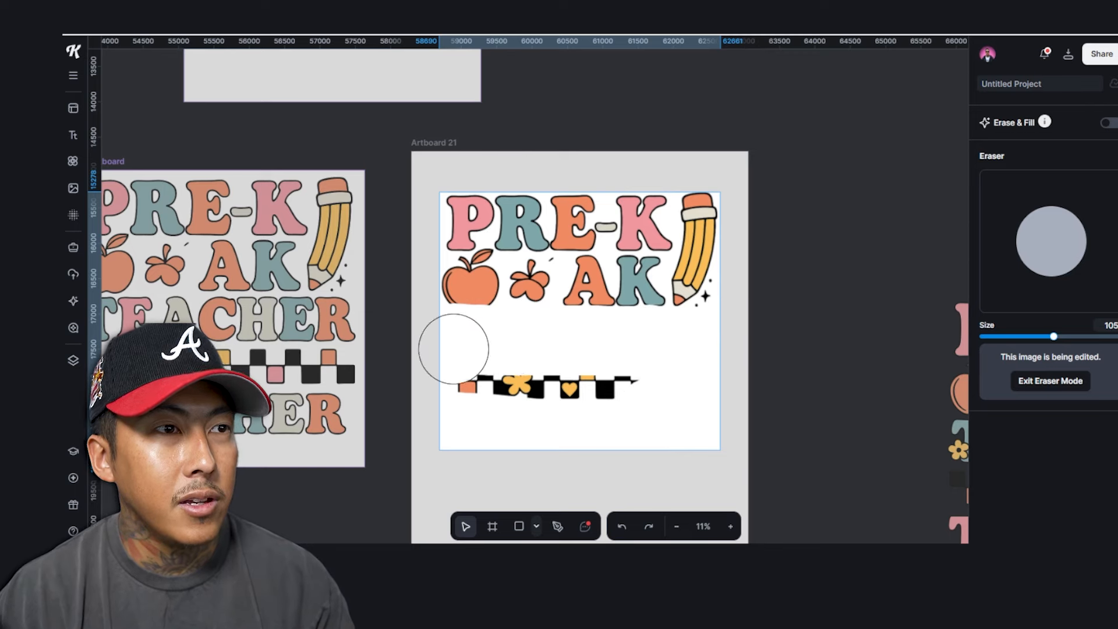
left_click_drag(454, 347, 495, 393)
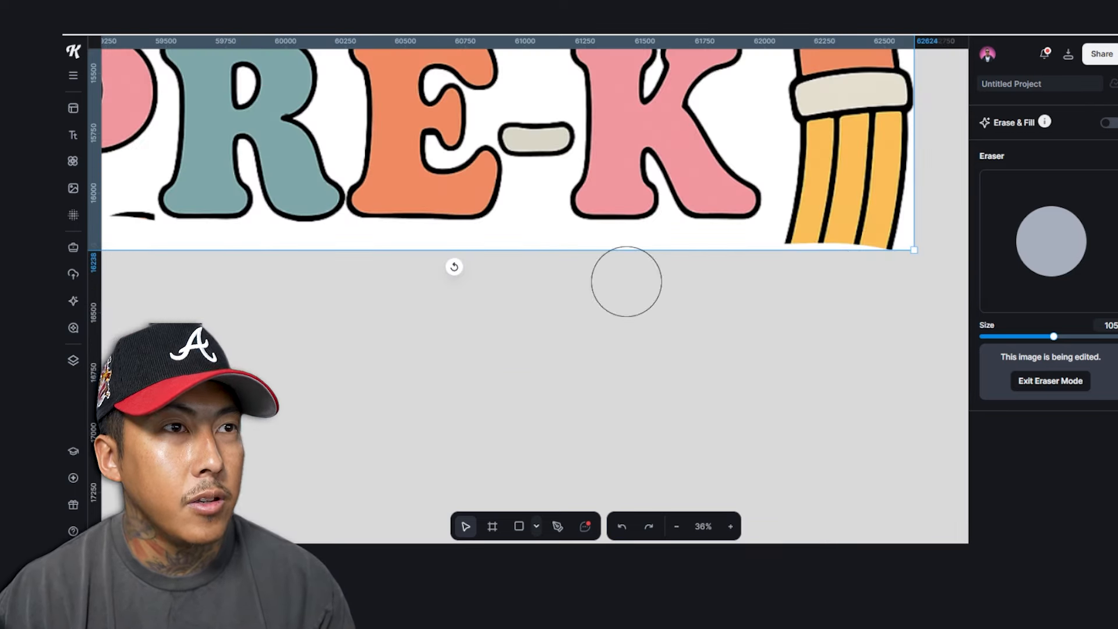
scroll(840, 280, "down", 2)
mouse_move(842, 269)
left_mouse_down()
mouse_move(874, 122)
mouse_move(884, 193)
mouse_move(858, 244)
mouse_move(829, 245)
left_mouse_up()
scroll(384, 249, "up", 3)
left_click(440, 236)
scroll(551, 257, "down", 10)
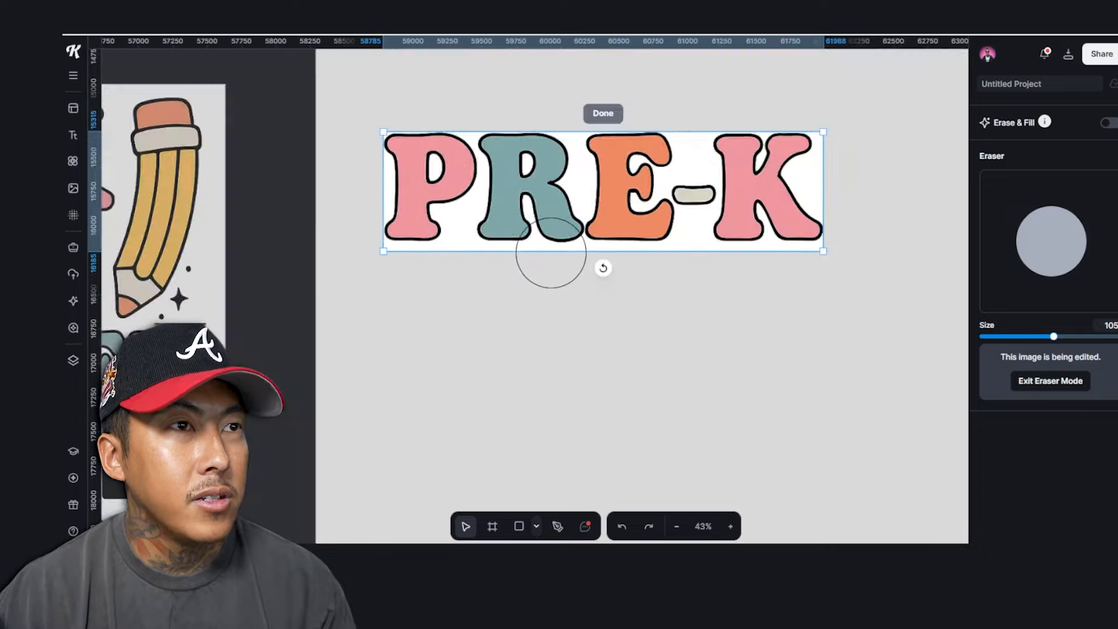
left_click(1055, 384)
Generate a smartboard from the Pre-K design containing only its pencil, flower and apple
scroll(542, 327, "up", 3)
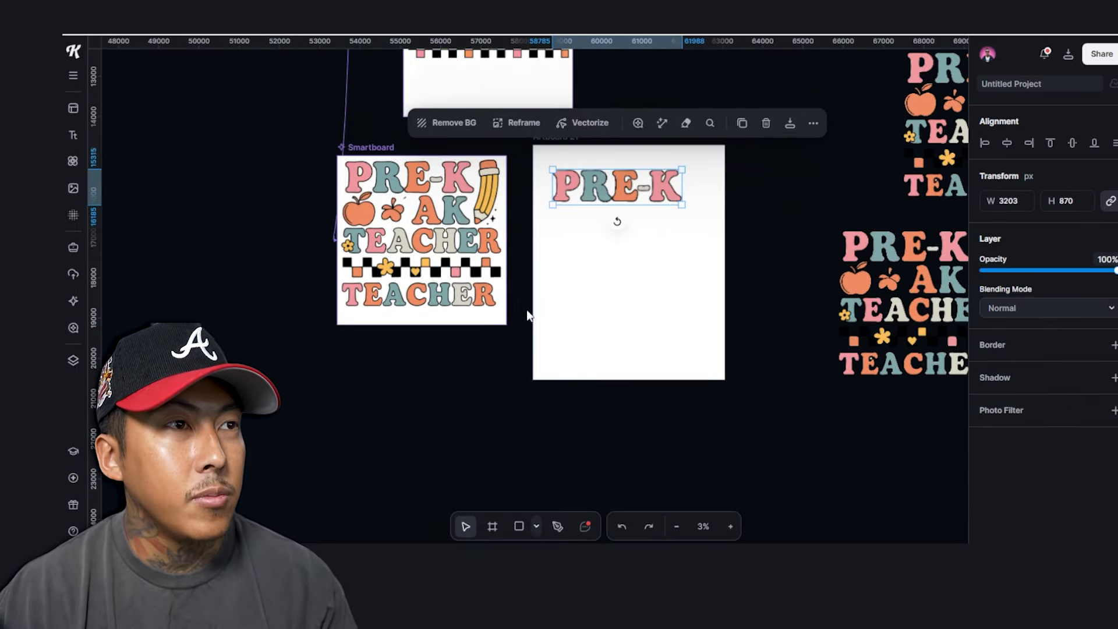
left_click(410, 195)
left_click_drag(388, 148, 186, 157)
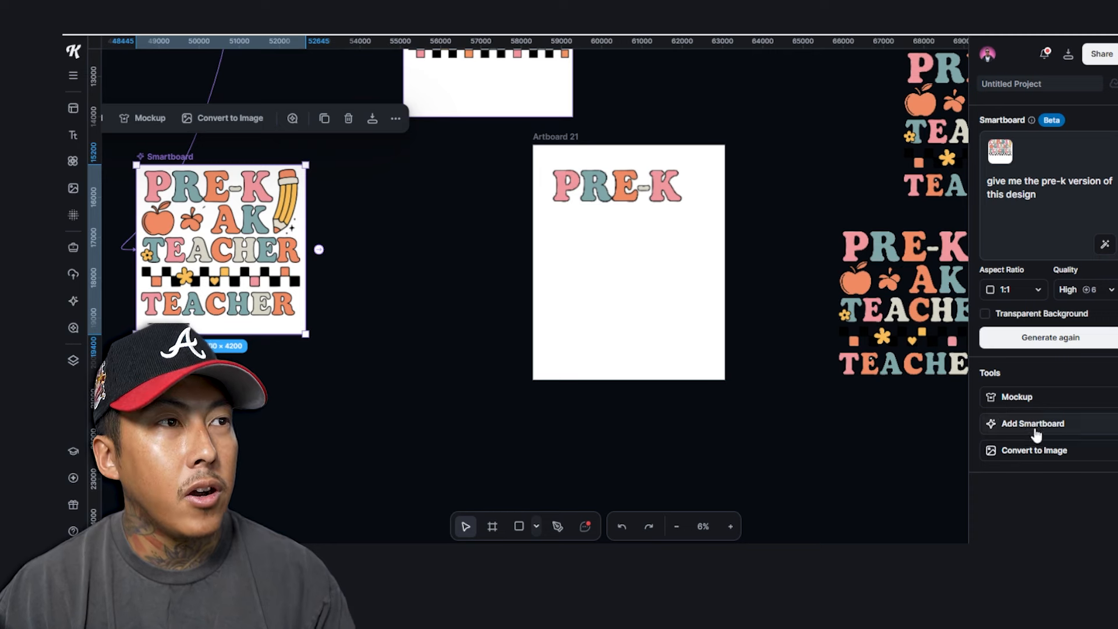
left_click(317, 255)
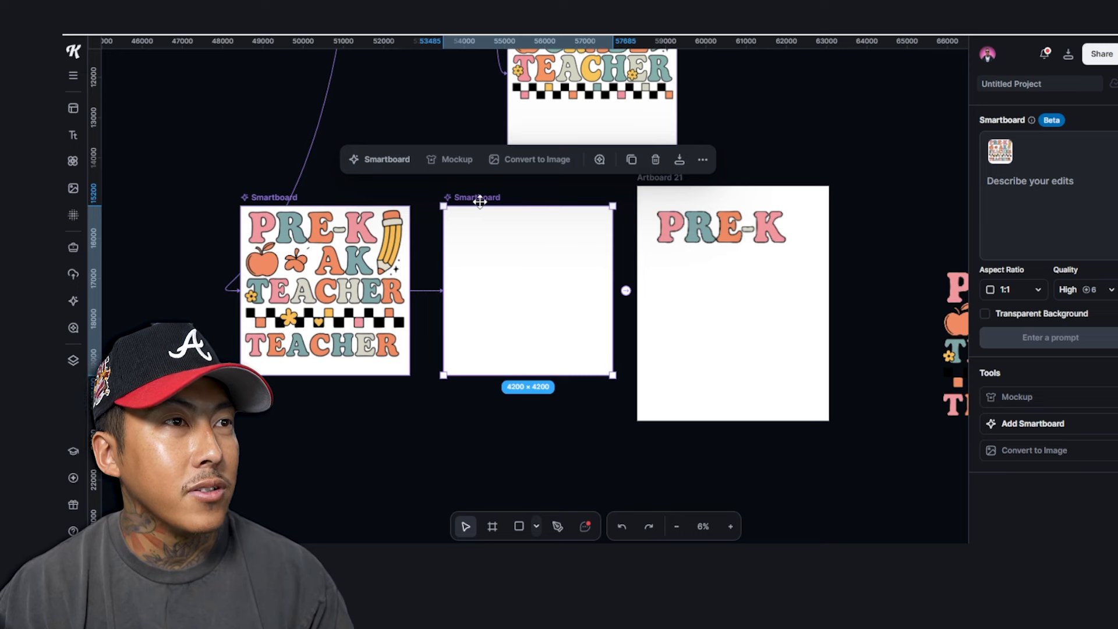
left_click(1055, 185)
type("give me the elements only on this design such as the pencil, flower and apple")
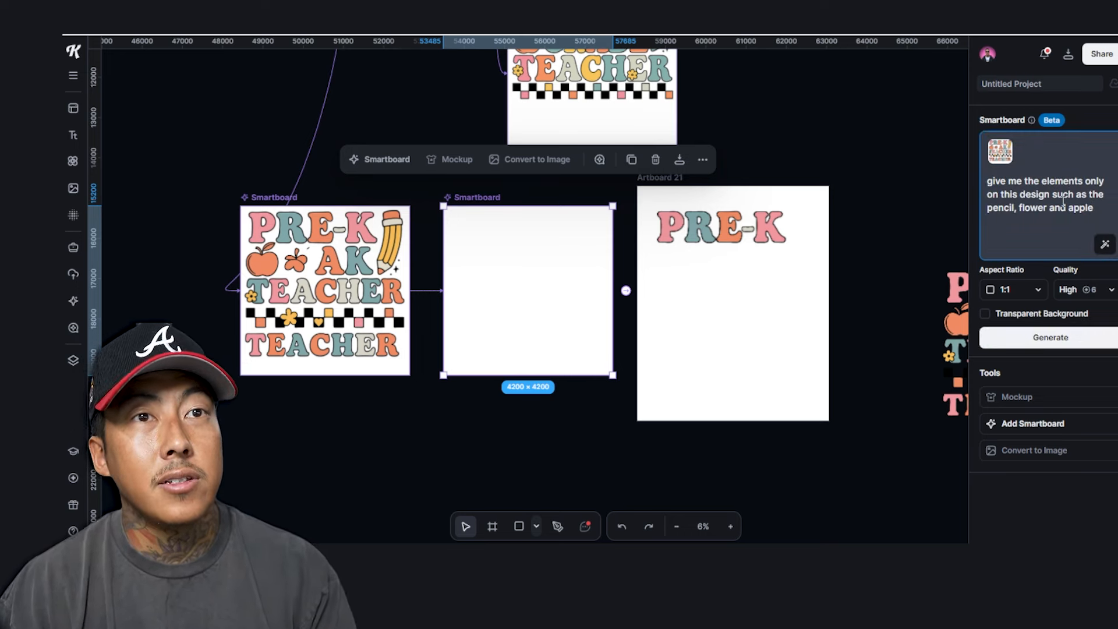
key("Return")
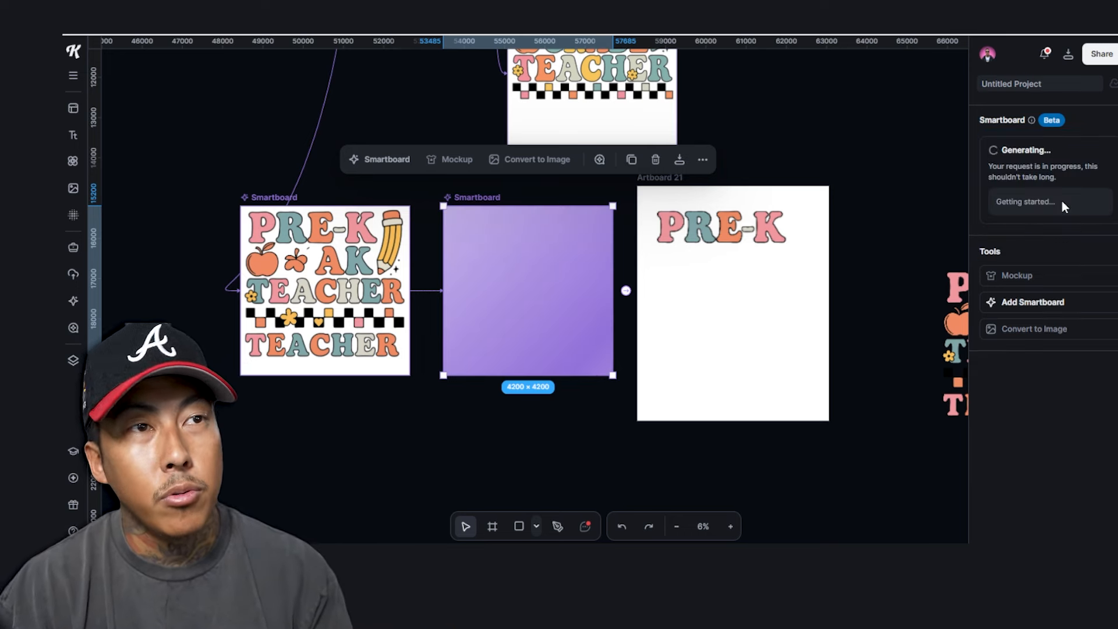
Nudge the PRE-K lettering and place the full Pre-K design onto Artboard 21
left_click(833, 215)
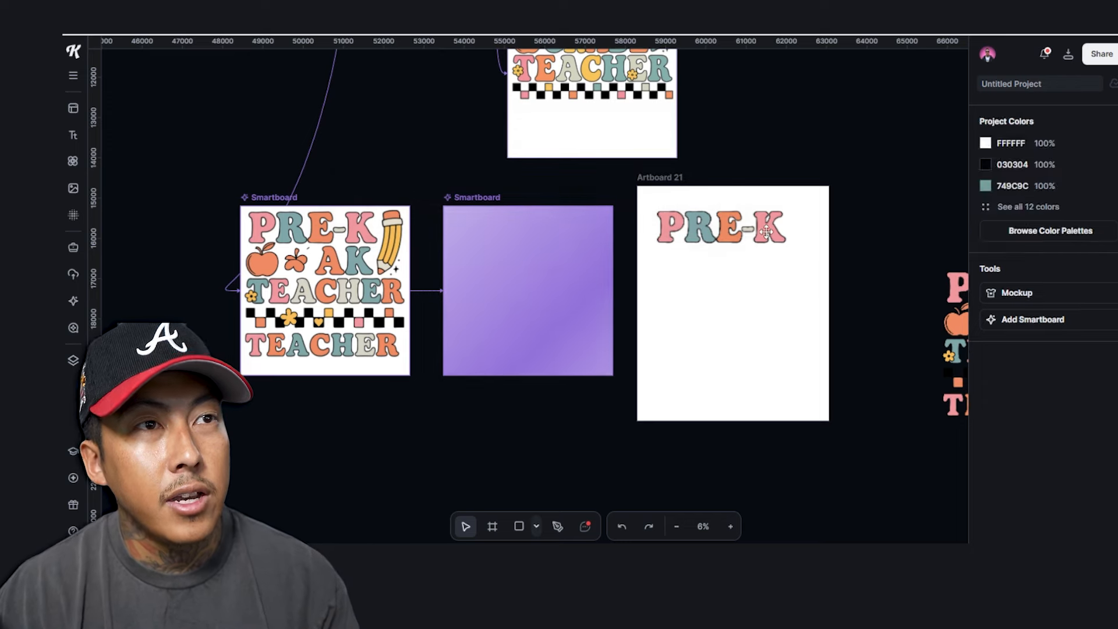
left_click_drag(765, 233, 761, 223)
left_click(902, 216)
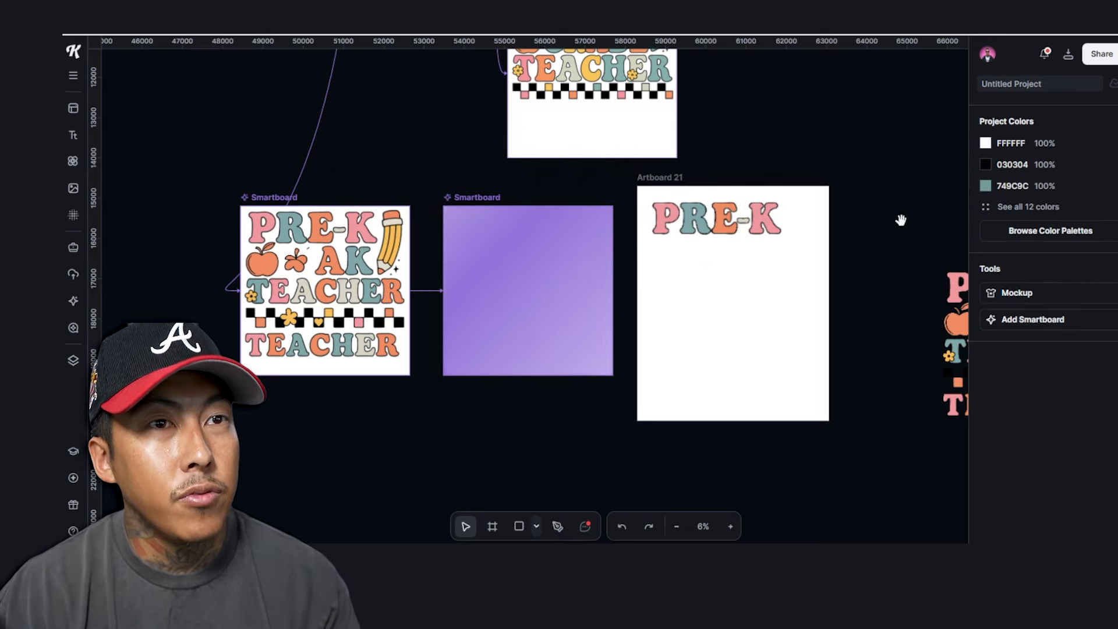
left_click_drag(902, 226, 721, 204)
left_click_drag(880, 285, 590, 273)
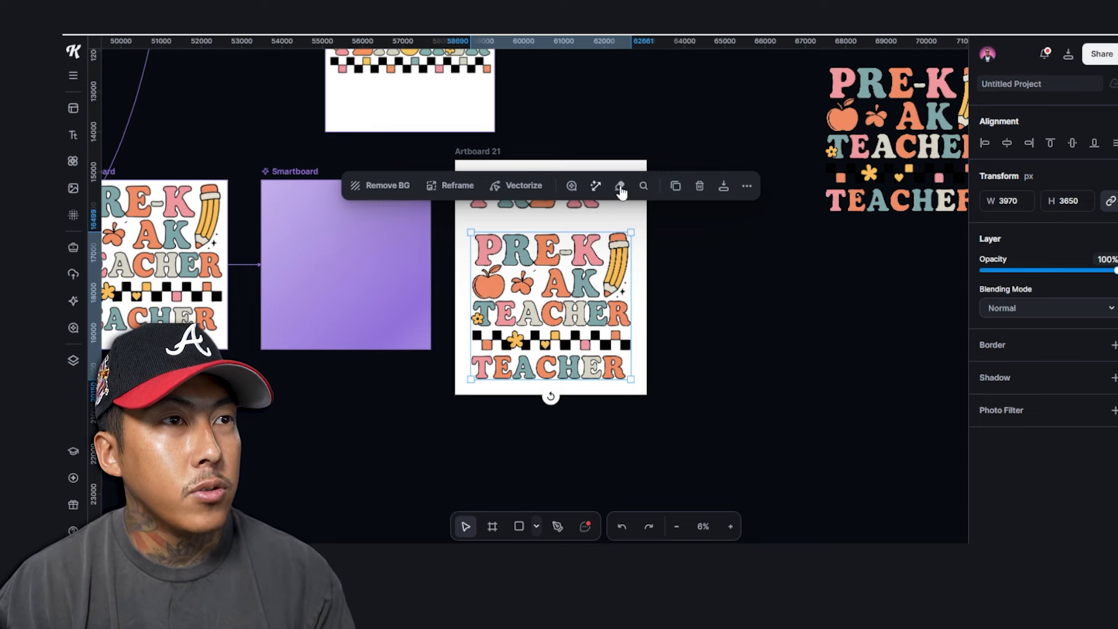
Erase the garbled PRE-K and AK lines from the top of the teacher artwork, eraser size 101
left_click(621, 187)
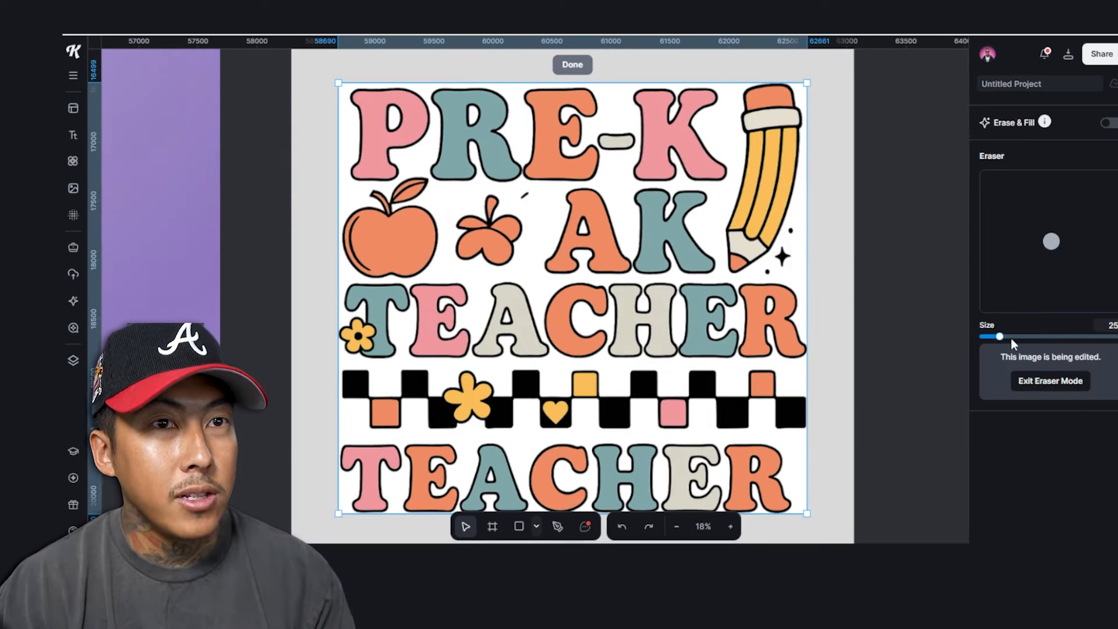
left_click(1052, 338)
mouse_move(355, 111)
left_mouse_down()
mouse_move(449, 112)
mouse_move(466, 153)
mouse_move(557, 163)
mouse_move(689, 99)
left_mouse_up()
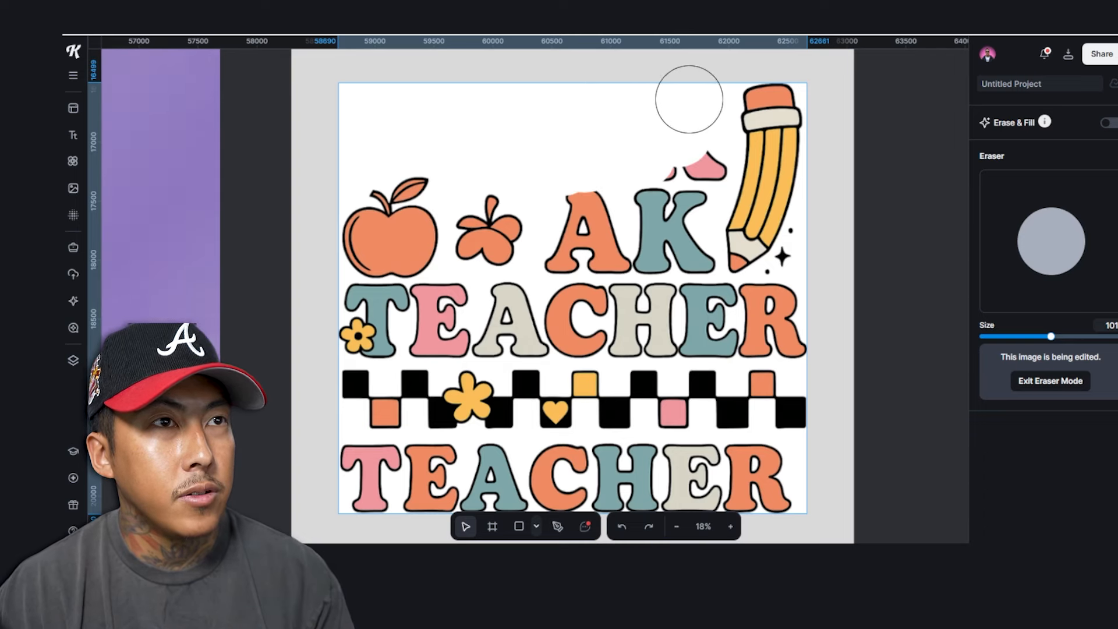
left_click_drag(679, 187, 680, 213)
scroll(524, 192, "down", 5)
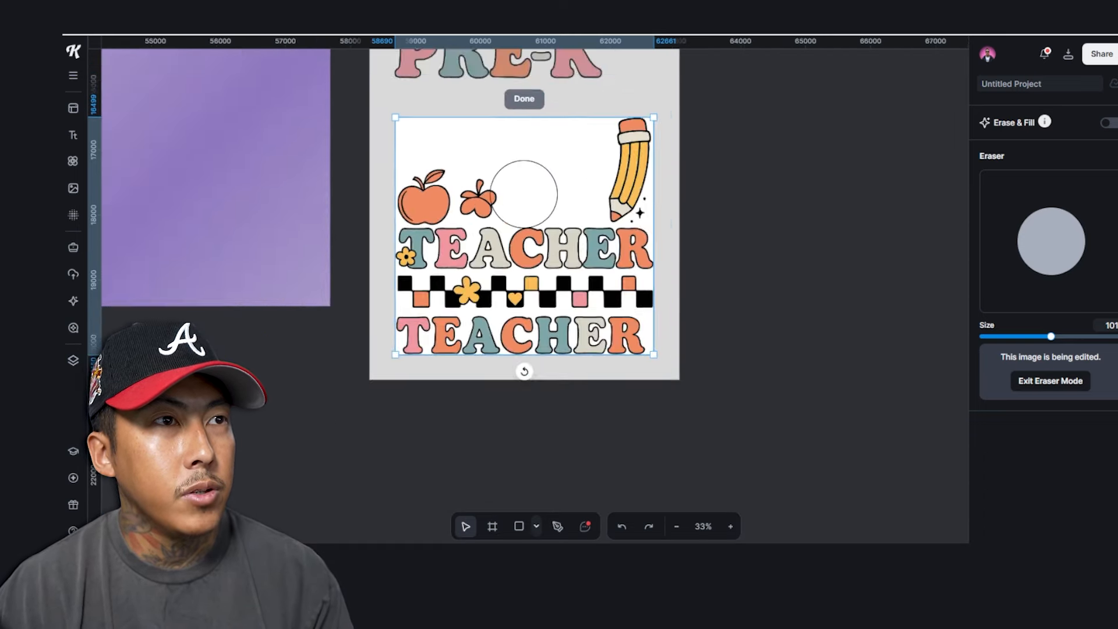
scroll(538, 189, "up", 2)
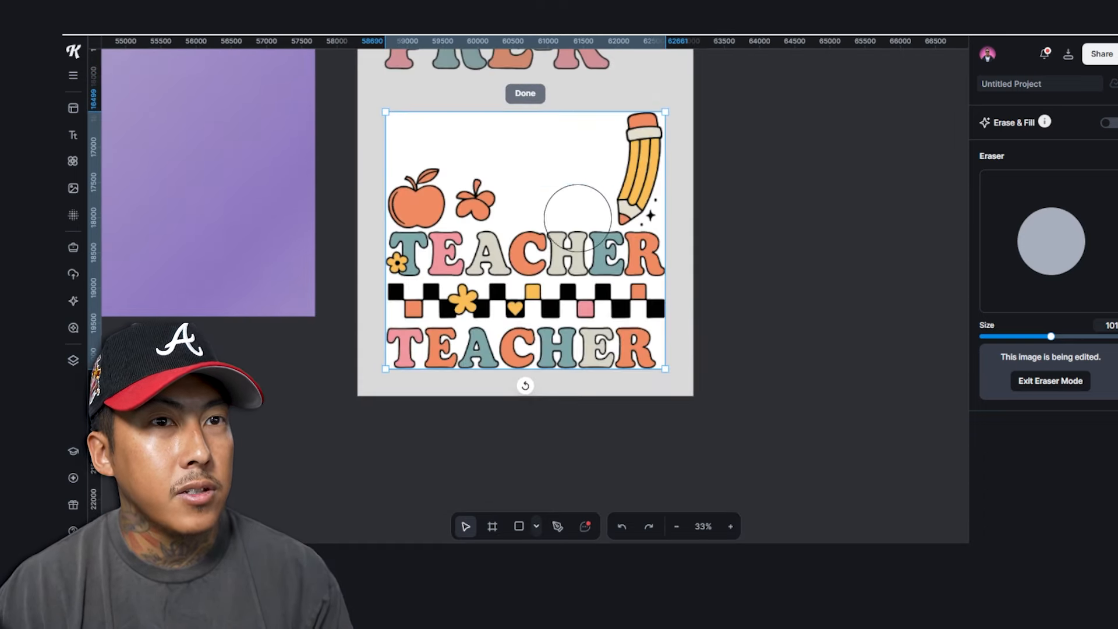
left_click(1050, 381)
Move the separate PRE-K title down onto the artwork in their place
left_click(568, 172)
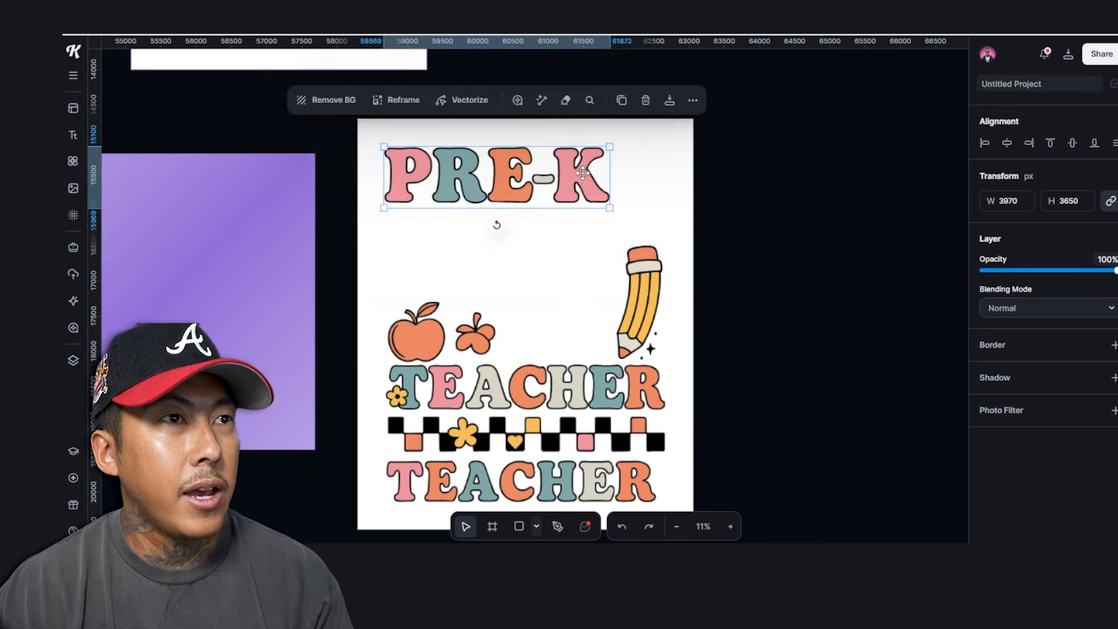
left_click_drag(567, 171, 585, 277)
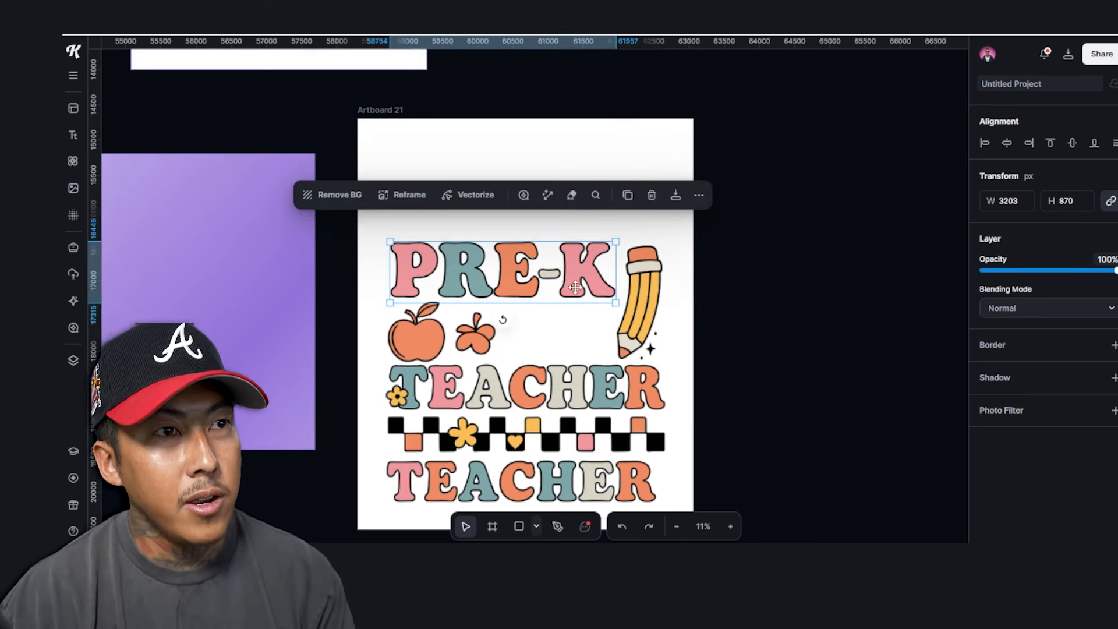
left_click(556, 332)
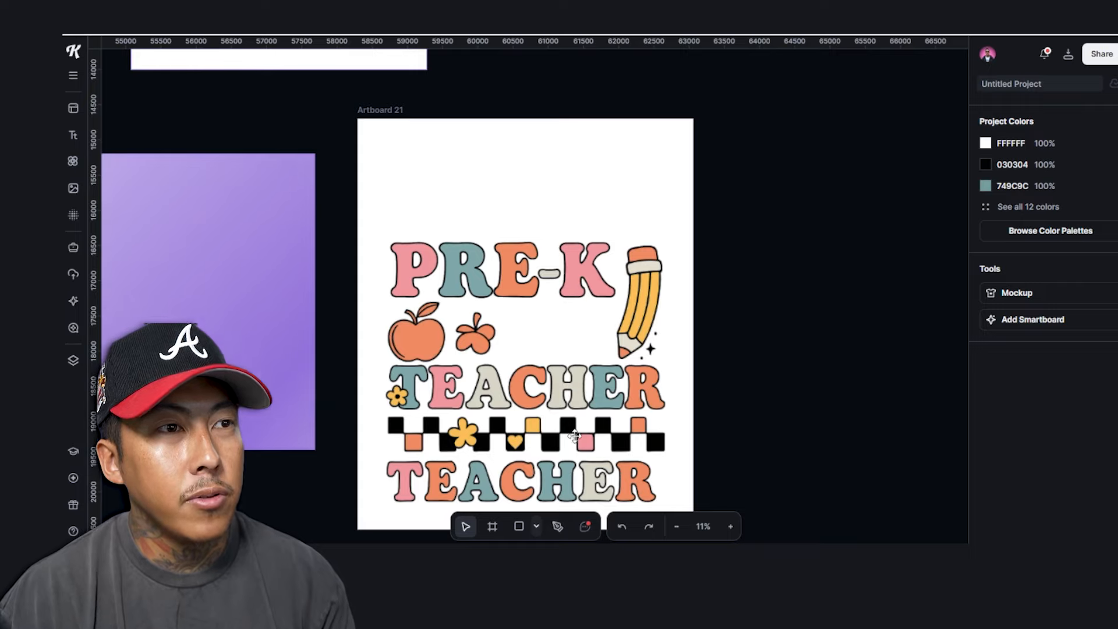
left_click(575, 435)
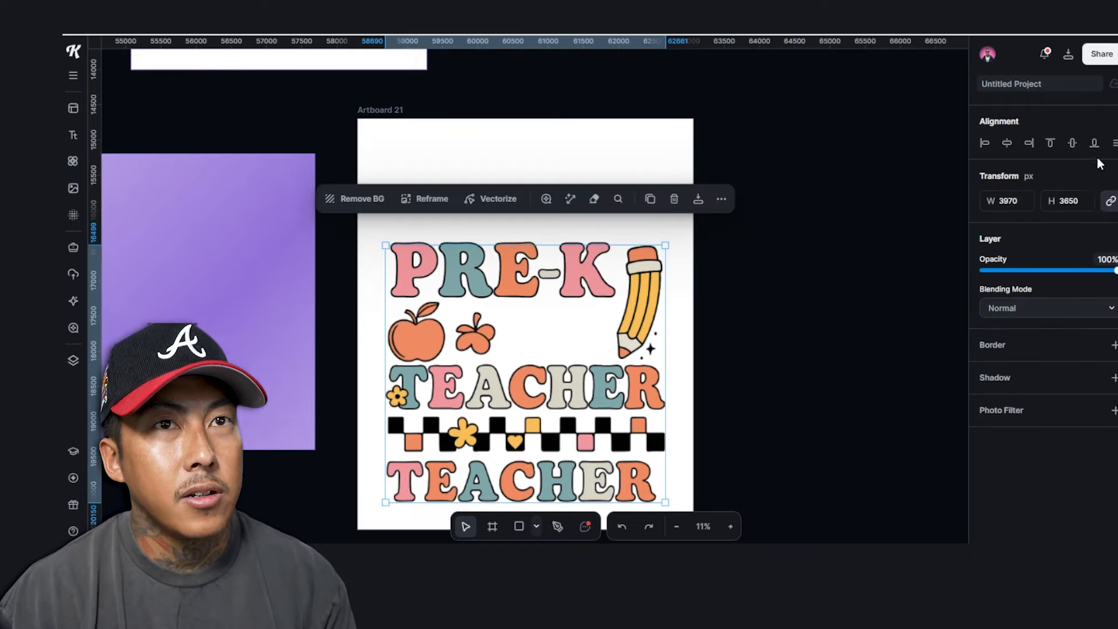
Move the PRE-K title down closer to the TEACHER lettering
left_click(594, 199)
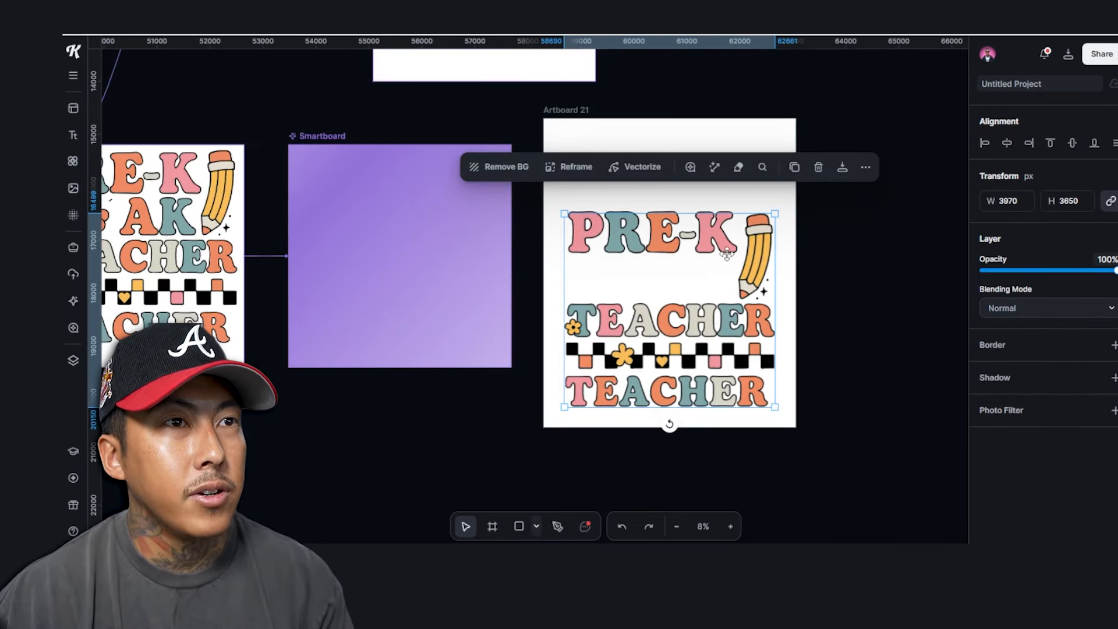
left_click(694, 231)
left_click_drag(694, 232, 703, 267)
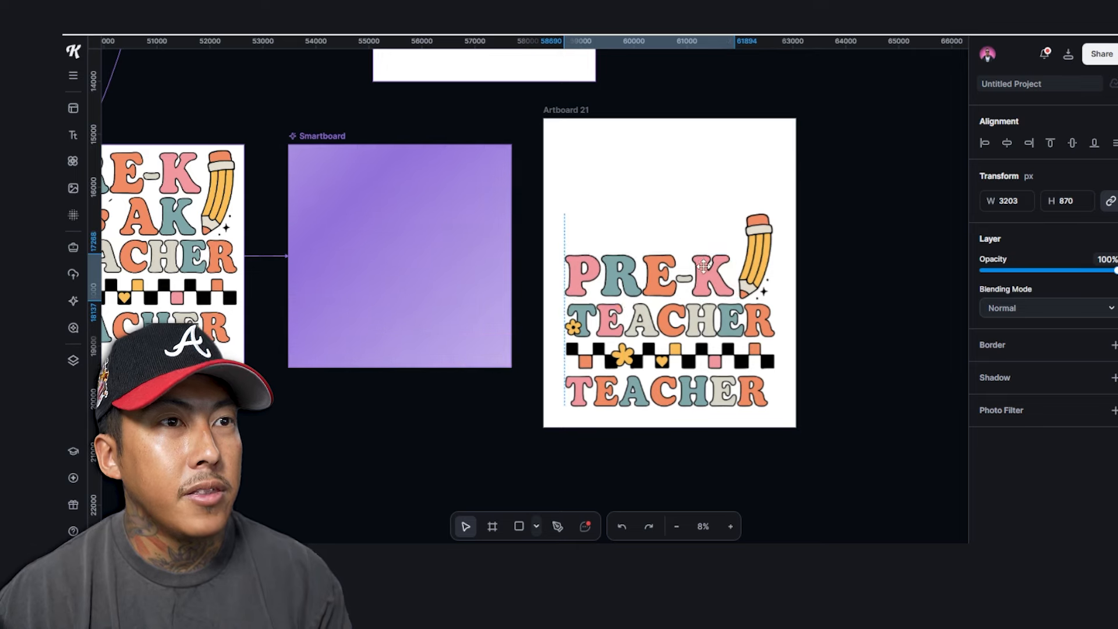
left_click(840, 307)
left_click(739, 275)
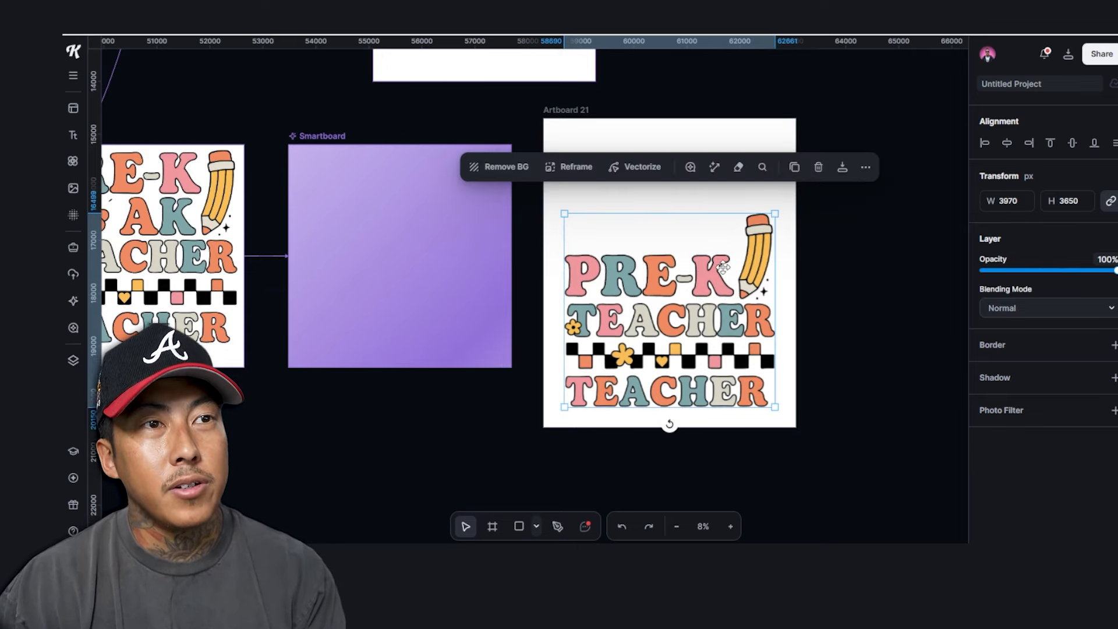
Erase the pencil from the design image, leaving it 3970 × 2367
scroll(817, 285, "up", 5)
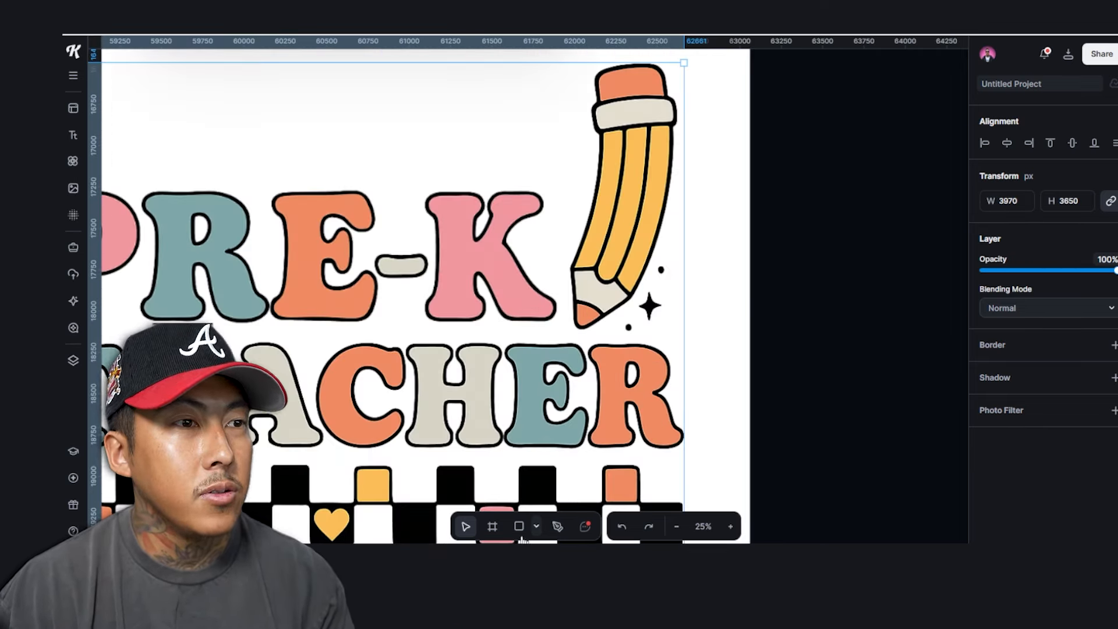
scroll(630, 254, "up", 3)
scroll(412, 143, "down", 3)
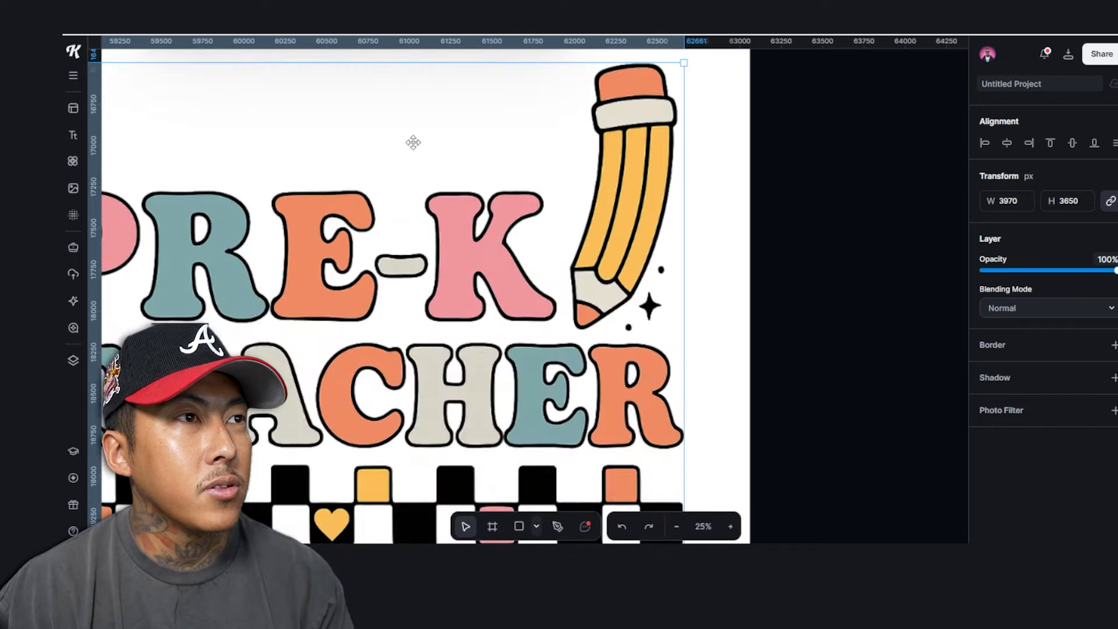
scroll(324, 229, "up", 3)
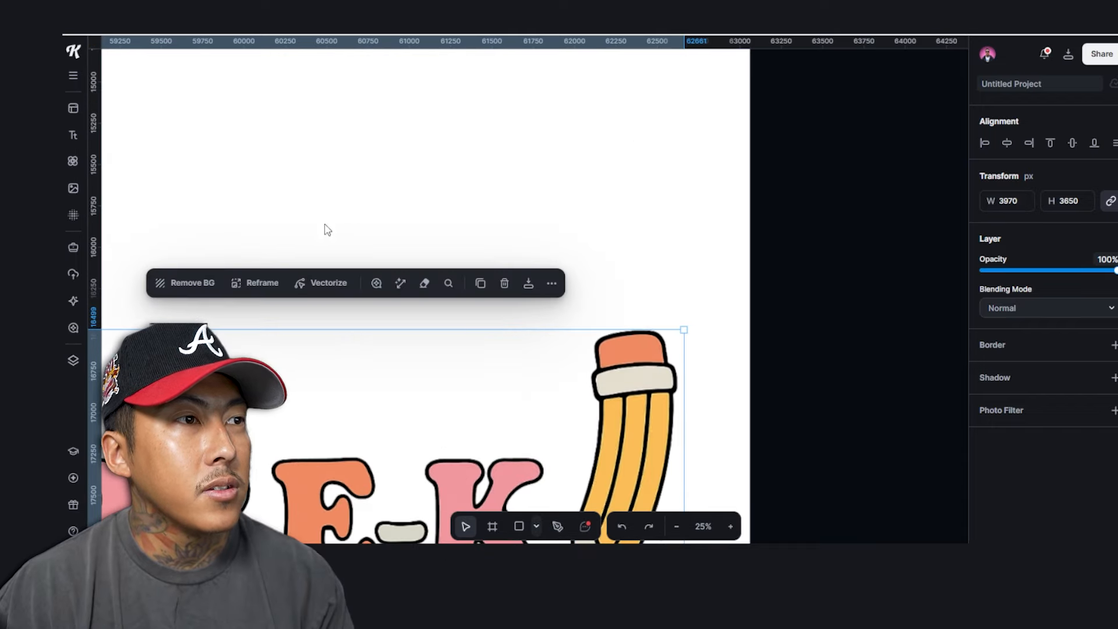
left_click(417, 287)
scroll(456, 294, "down", 3)
mouse_move(622, 233)
left_mouse_down()
mouse_move(616, 212)
mouse_move(645, 190)
left_mouse_up()
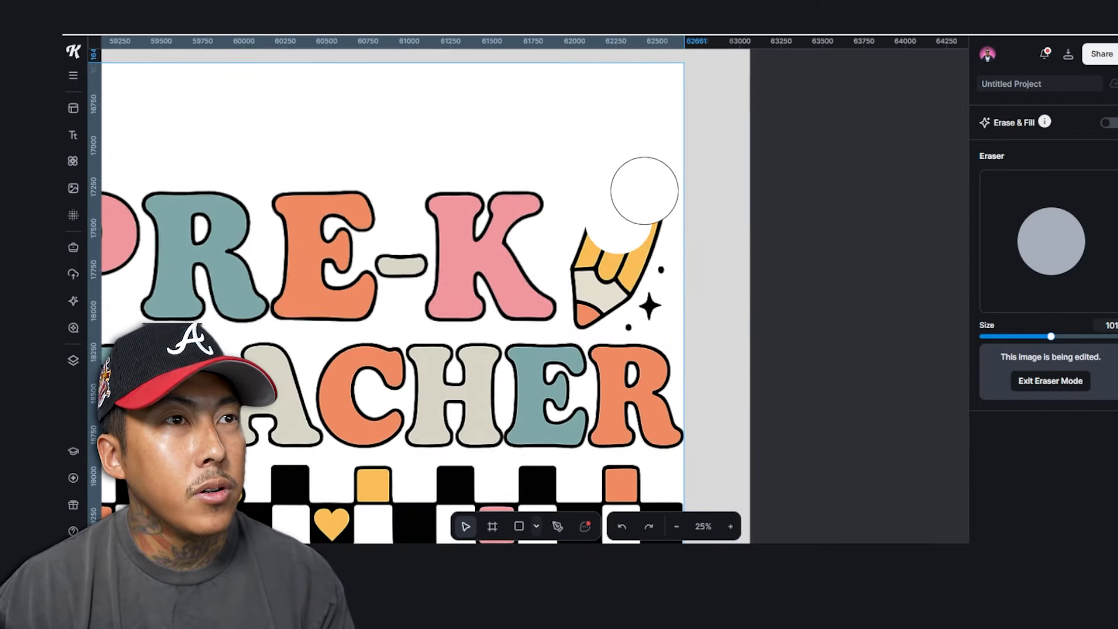
left_click_drag(618, 303, 603, 299)
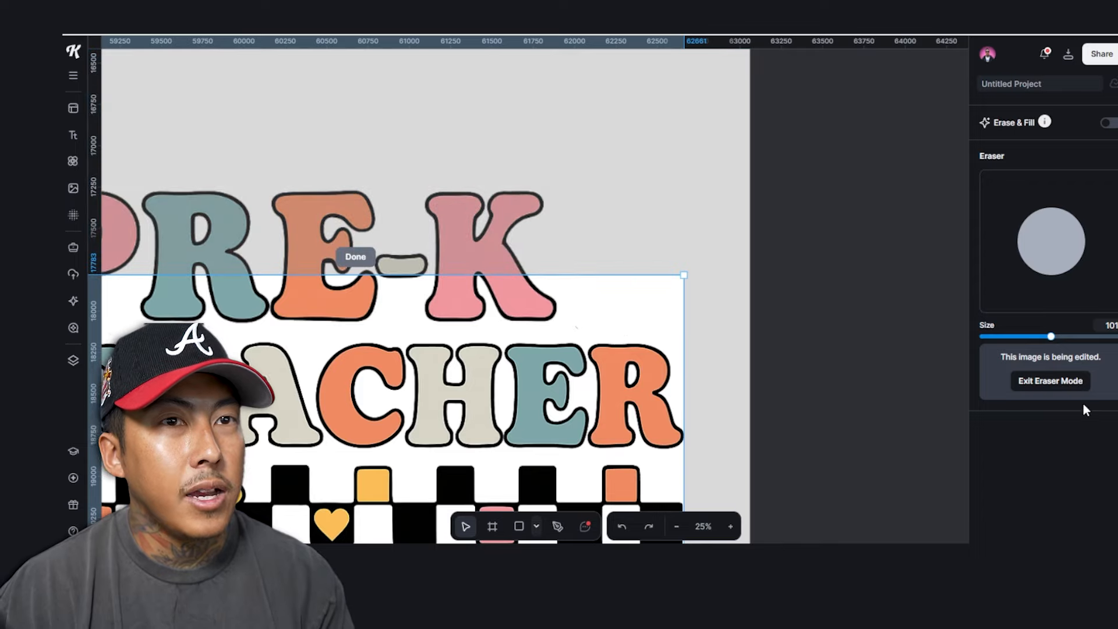
left_click(1069, 389)
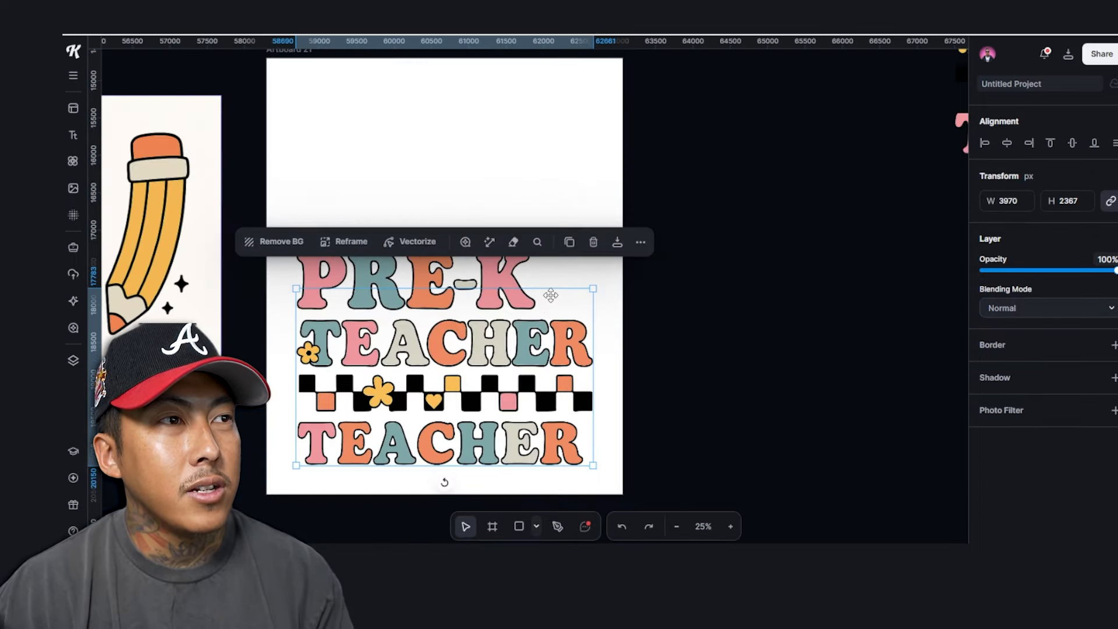
left_click_drag(231, 382, 657, 374)
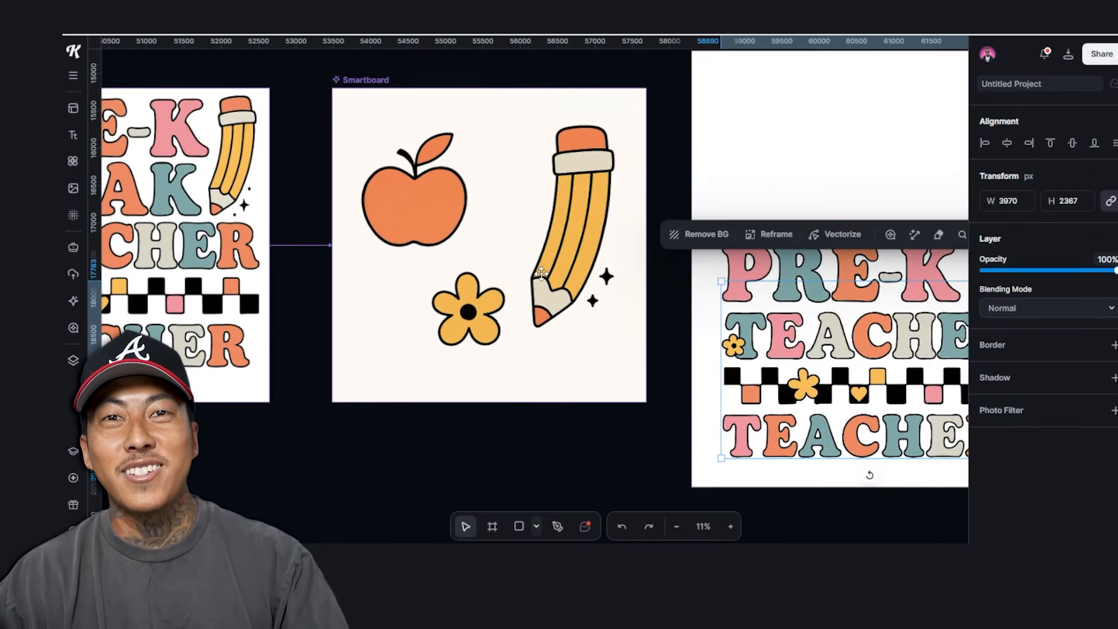
Turn the apple, pencil and flower Smartboard into a background-free image, shrink it and place it above PRE-K
left_click_drag(350, 88, 332, 92)
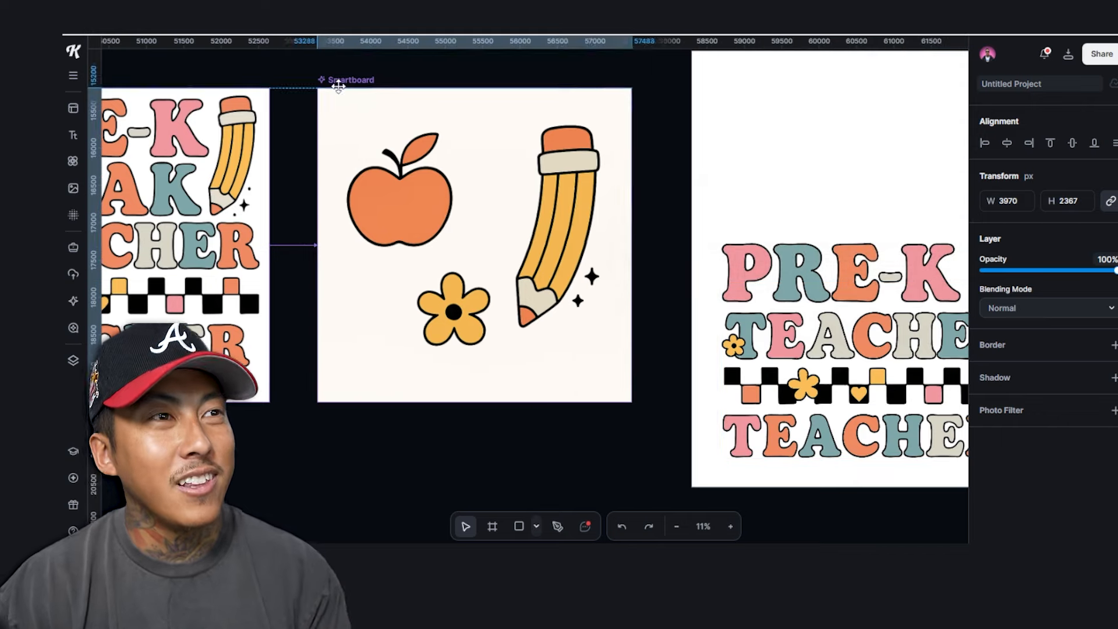
left_click(1036, 450)
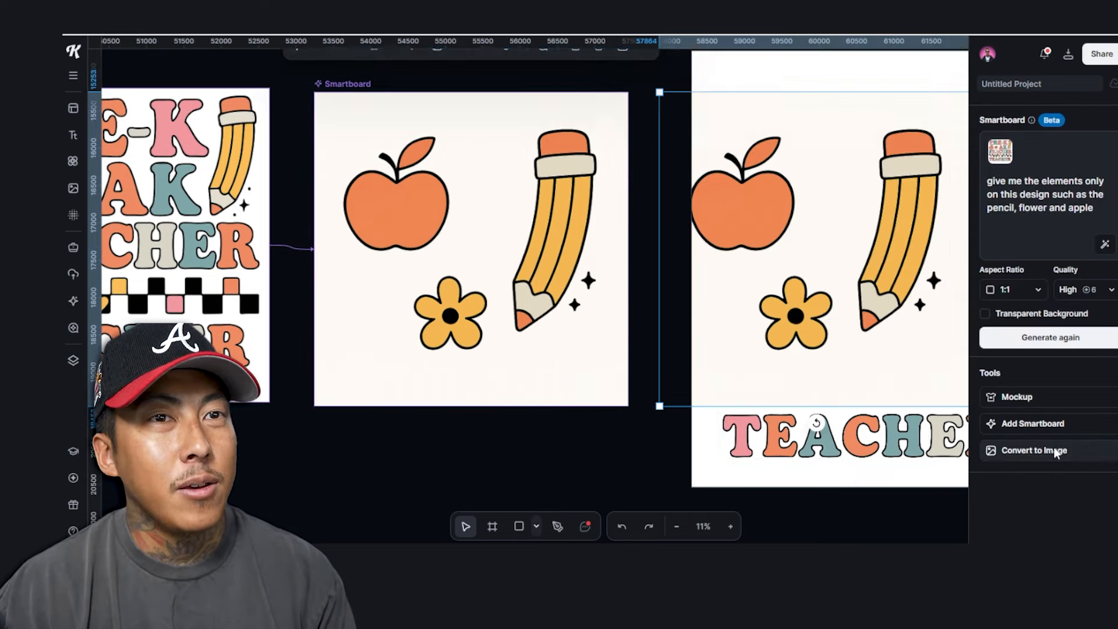
left_click_drag(889, 239, 920, 260)
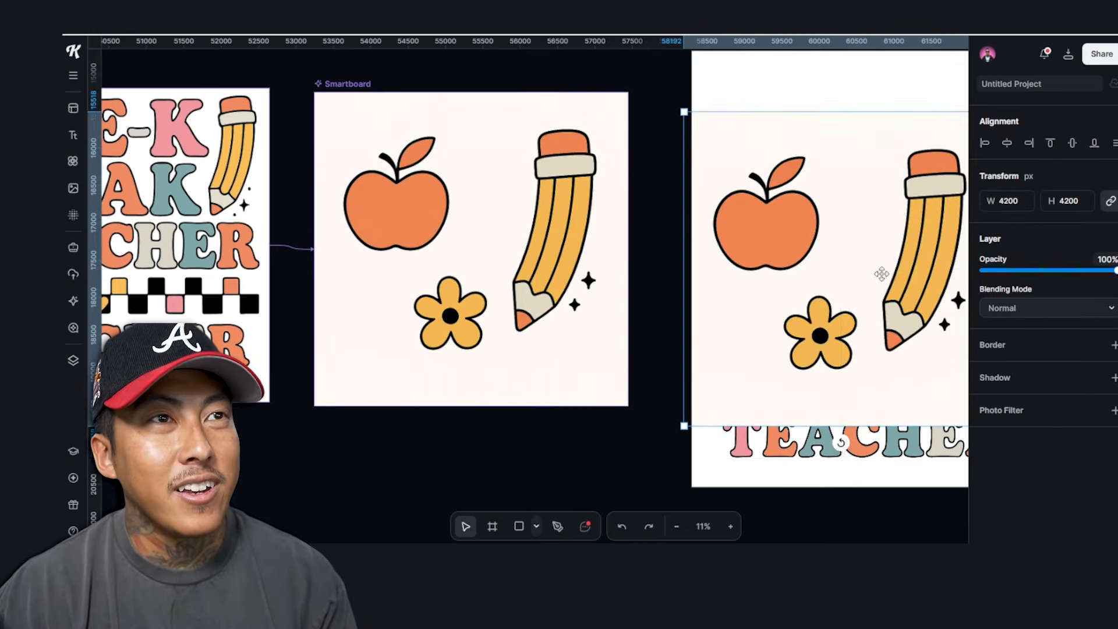
scroll(882, 274, "right", 4)
left_click_drag(633, 206, 677, 259)
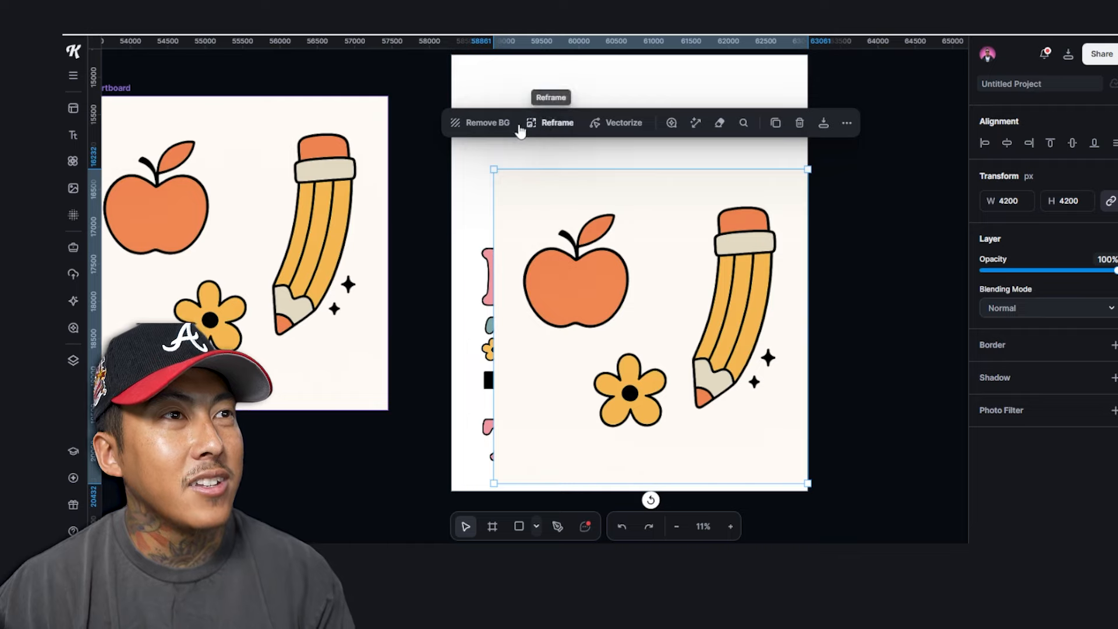
left_click(481, 130)
left_click_drag(740, 317, 741, 180)
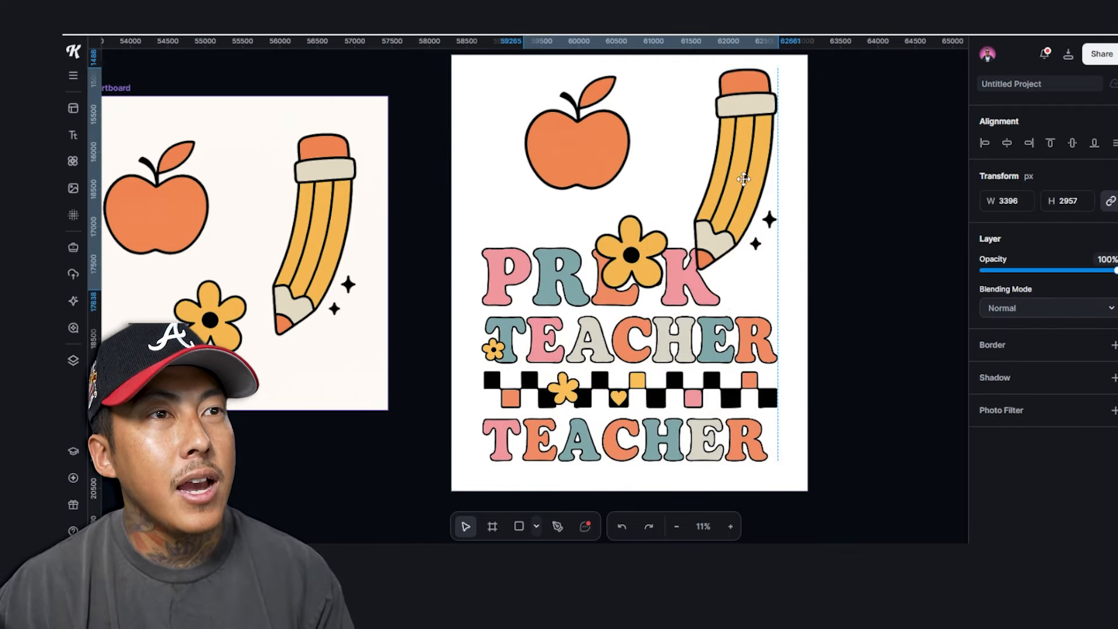
mouse_move(760, 262)
left_mouse_down()
mouse_move(646, 172)
mouse_move(658, 178)
left_mouse_up()
mouse_move(619, 136)
left_mouse_down()
mouse_move(741, 281)
mouse_move(724, 292)
mouse_move(734, 297)
mouse_move(735, 255)
mouse_move(784, 278)
mouse_move(721, 175)
mouse_move(683, 137)
mouse_move(683, 154)
left_mouse_up()
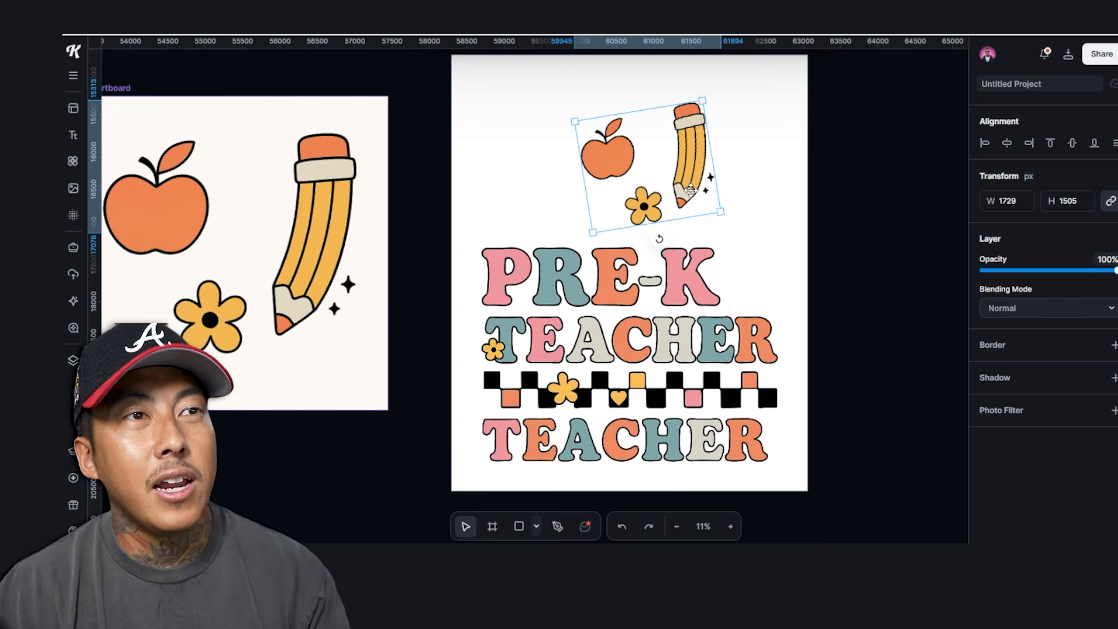
Set a spare copy of the apple, pencil and flower image beside the artboard
key("ctrl+v")
key("ctrl+z")
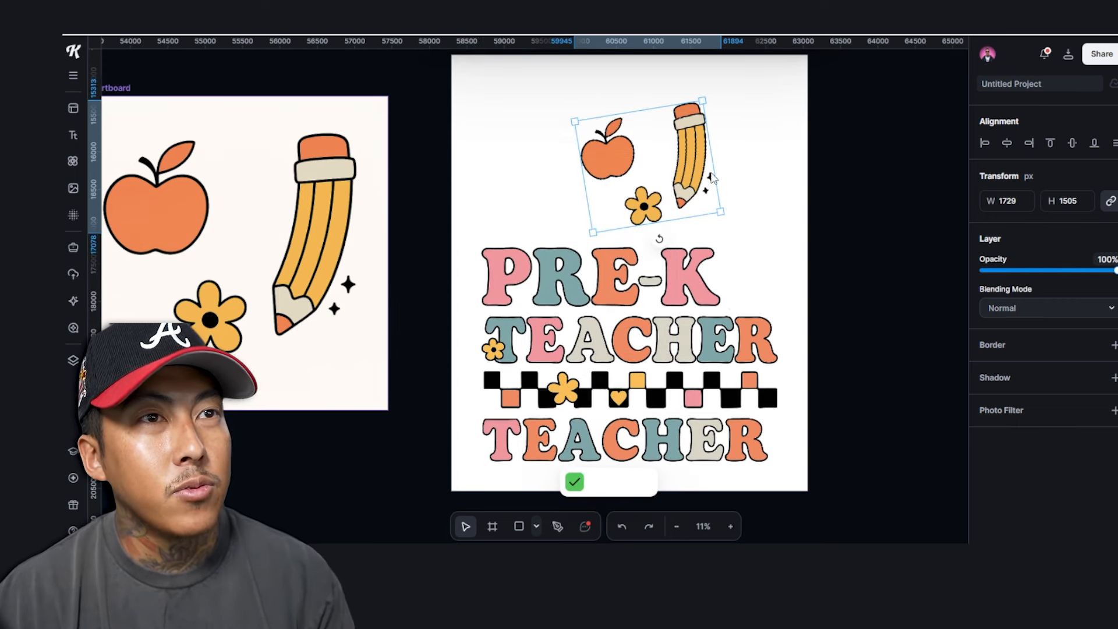
mouse_move(651, 186)
left_mouse_down()
mouse_move(910, 202)
mouse_move(900, 225)
mouse_move(909, 229)
left_mouse_up()
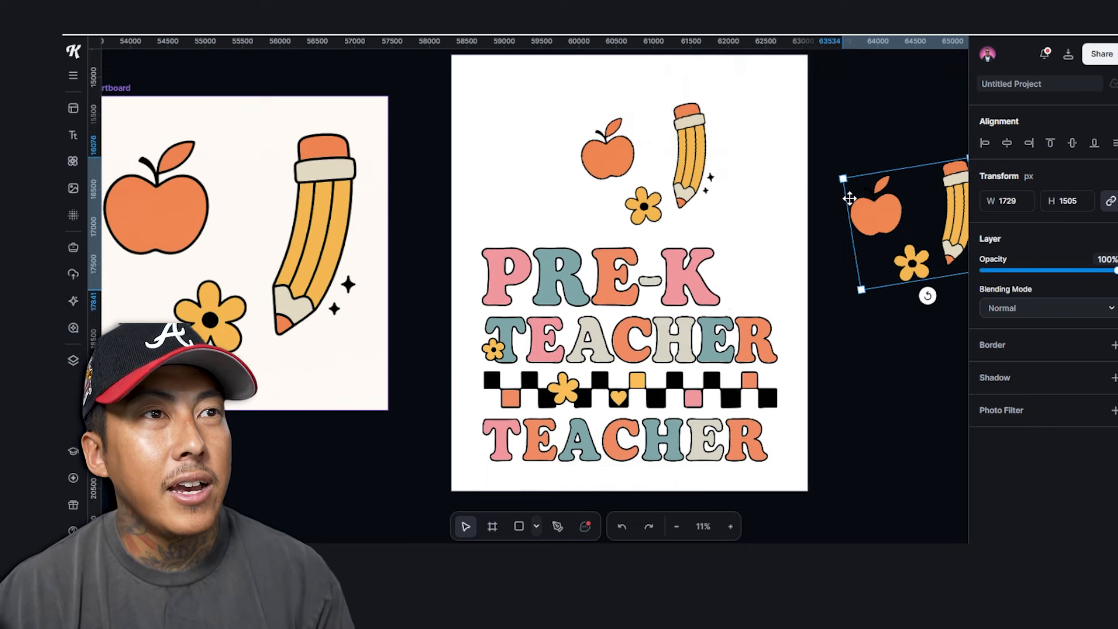
left_click_drag(694, 149, 858, 192)
scroll(748, 160, "up", 2)
scroll(714, 174, "down", 2)
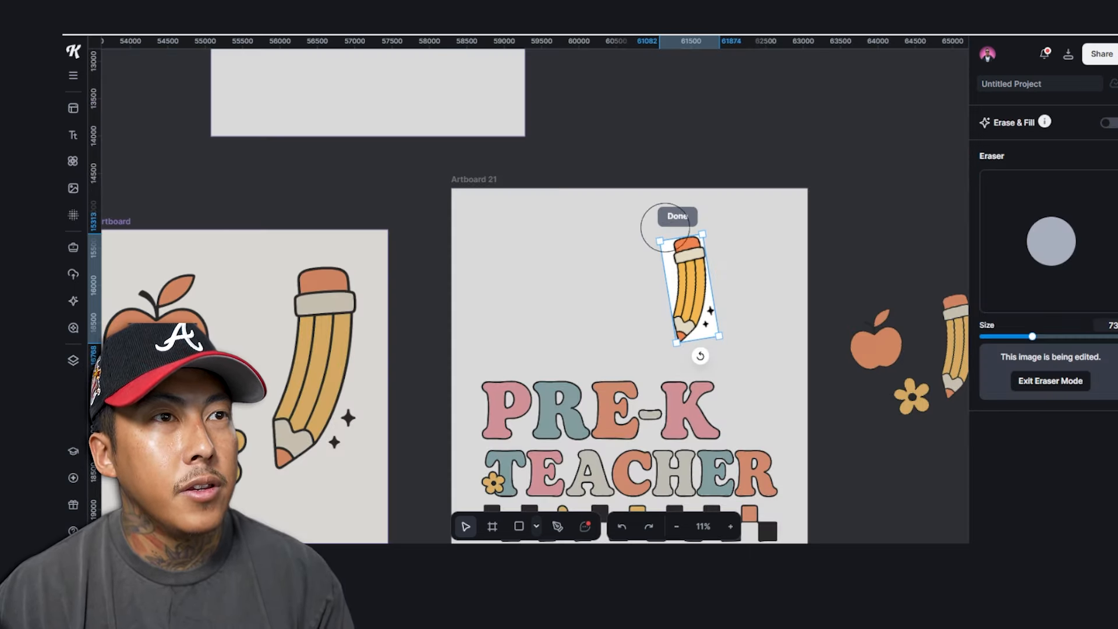
Erase the apple and flower, keeping a small pencil beside the K of PRE-K
left_click(679, 217)
mouse_move(755, 274)
left_mouse_down()
mouse_move(731, 309)
mouse_move(704, 285)
left_mouse_up()
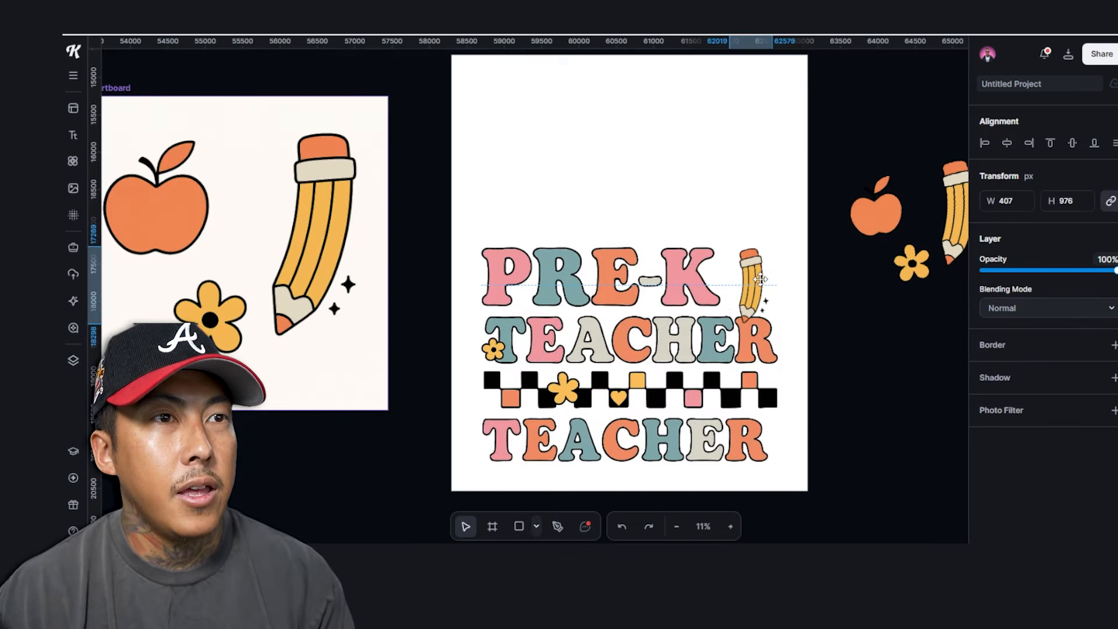
left_click(696, 285)
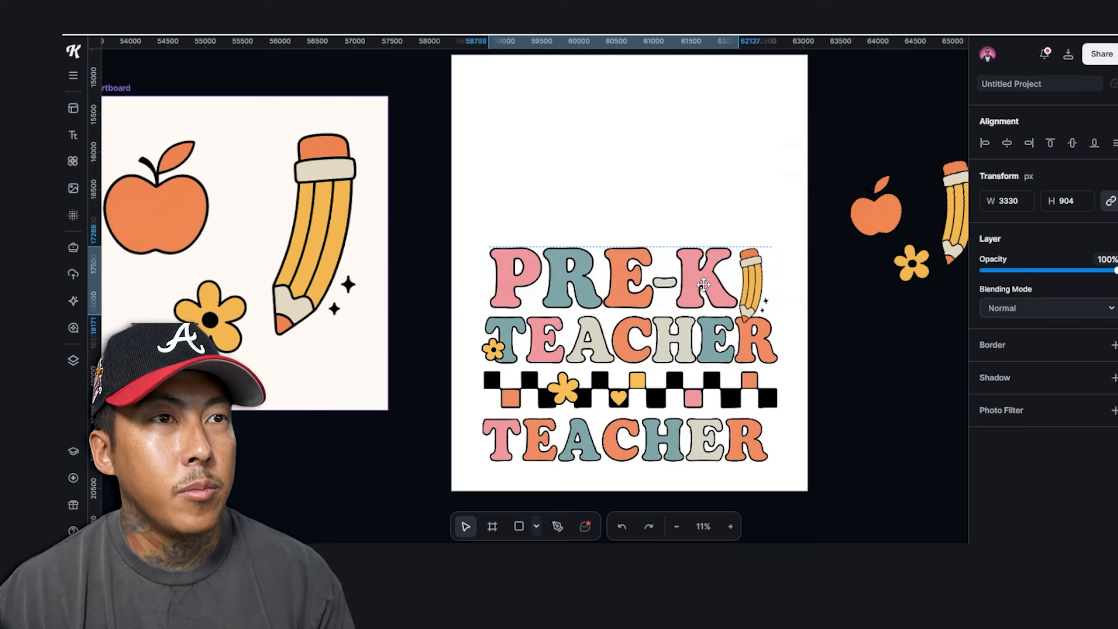
left_click(799, 290)
left_click(727, 457)
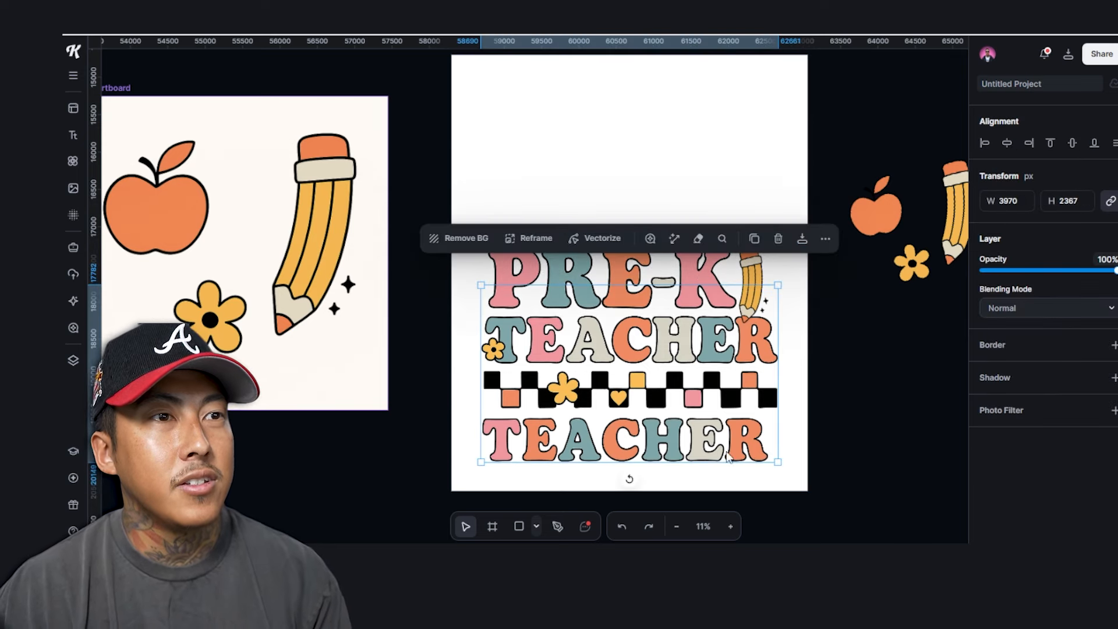
Erase the bottom TEACHER line and remove the PRE-K TEACHER design's background
left_click(699, 240)
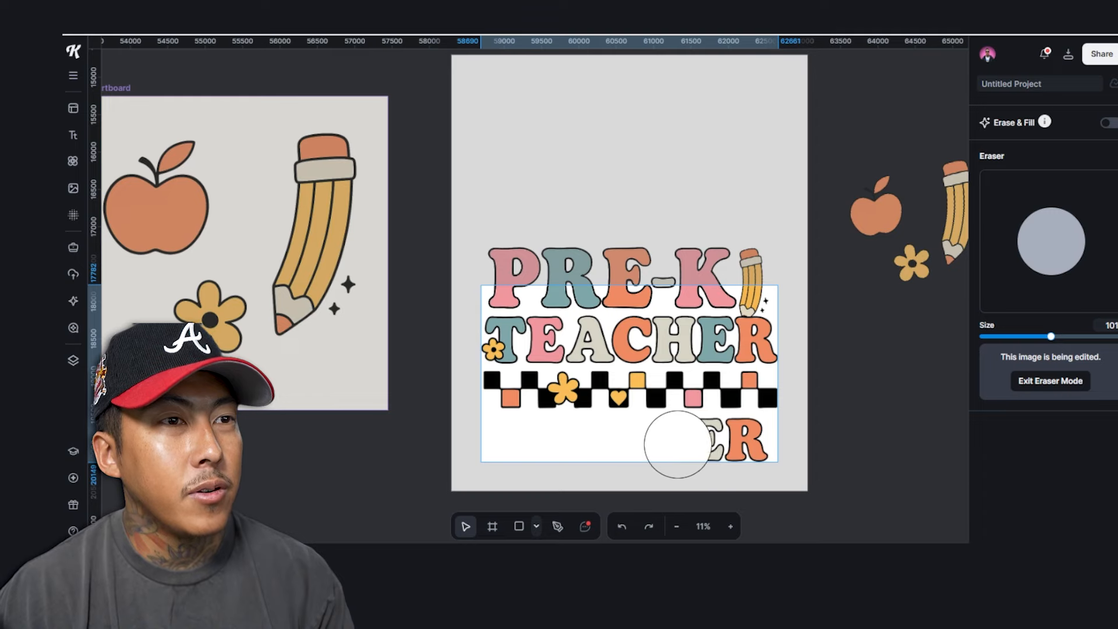
left_click(628, 267)
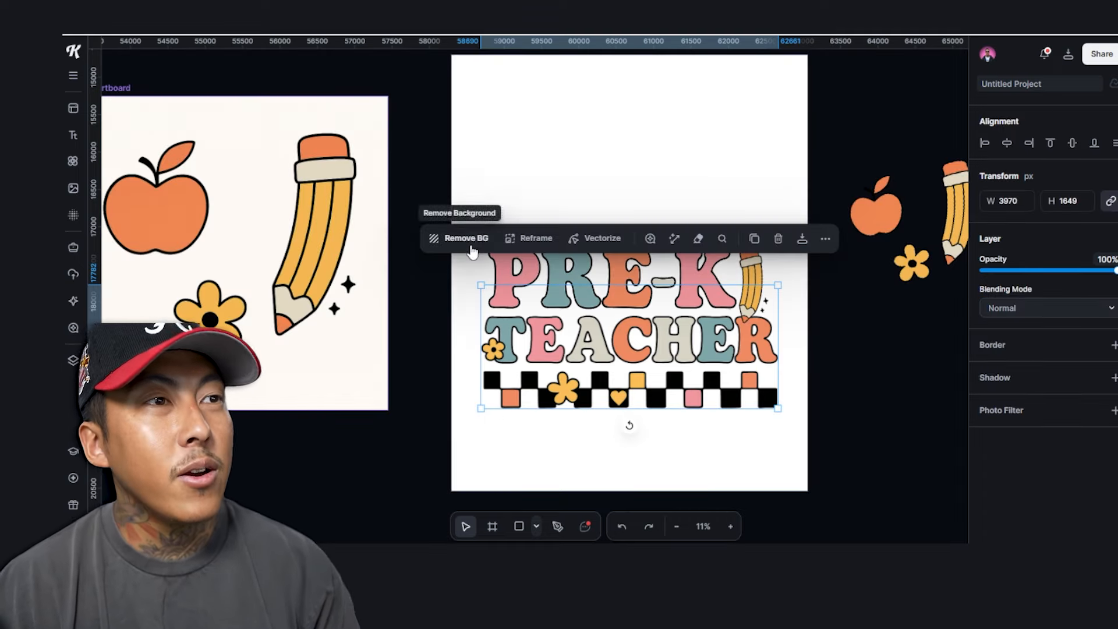
left_click(468, 244)
Move the PRE-K TEACHER design to the top of Artboard 21 and enlarge it across
left_click_drag(453, 227, 845, 438)
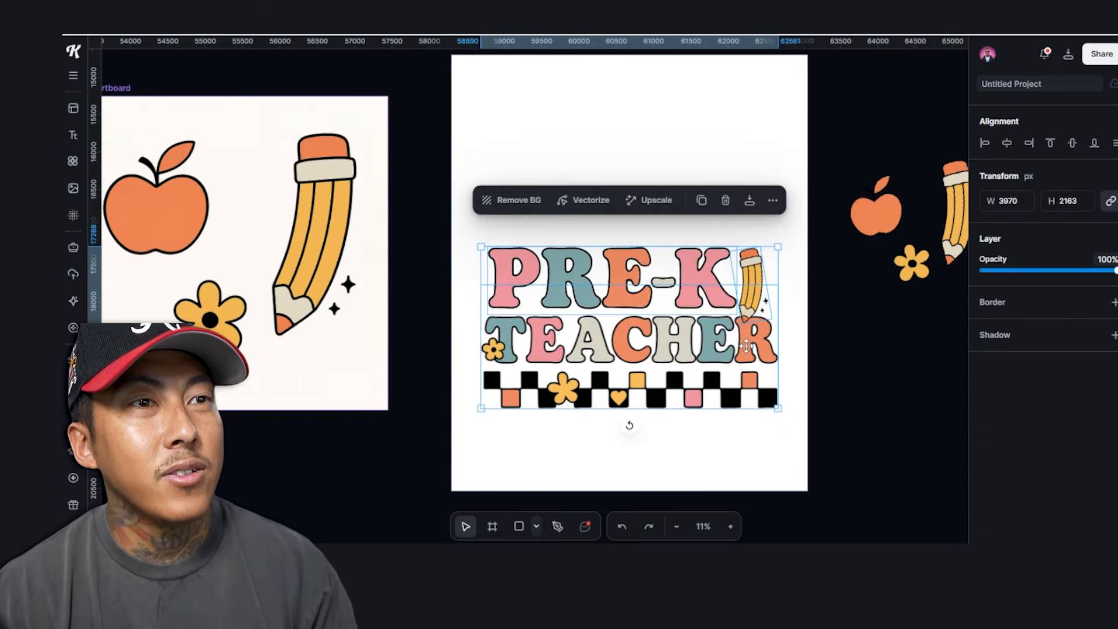
left_click_drag(747, 347, 747, 166)
left_click_drag(481, 230, 468, 240)
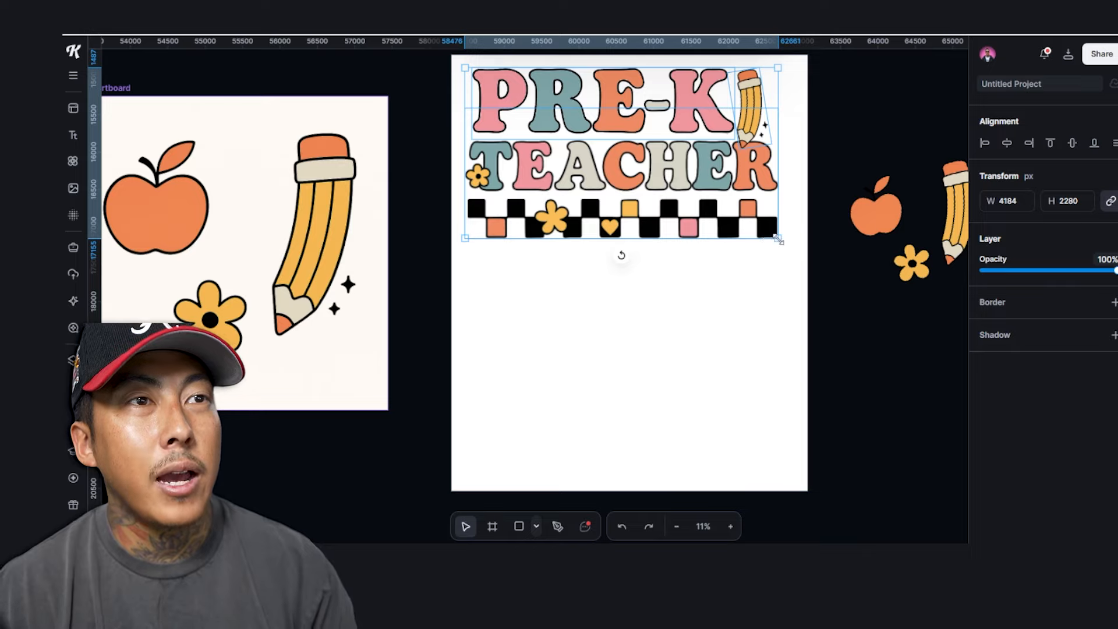
left_click_drag(779, 239, 797, 249)
left_click(796, 390)
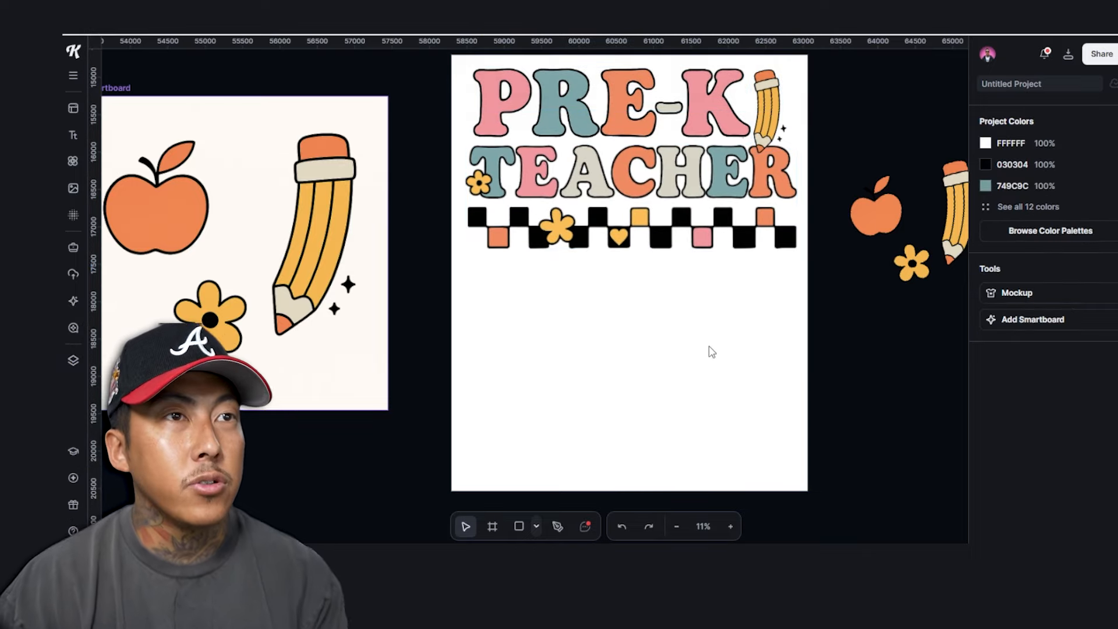
scroll(711, 351, "up", 2)
scroll(710, 348, "down", 3)
scroll(710, 346, "down", 2)
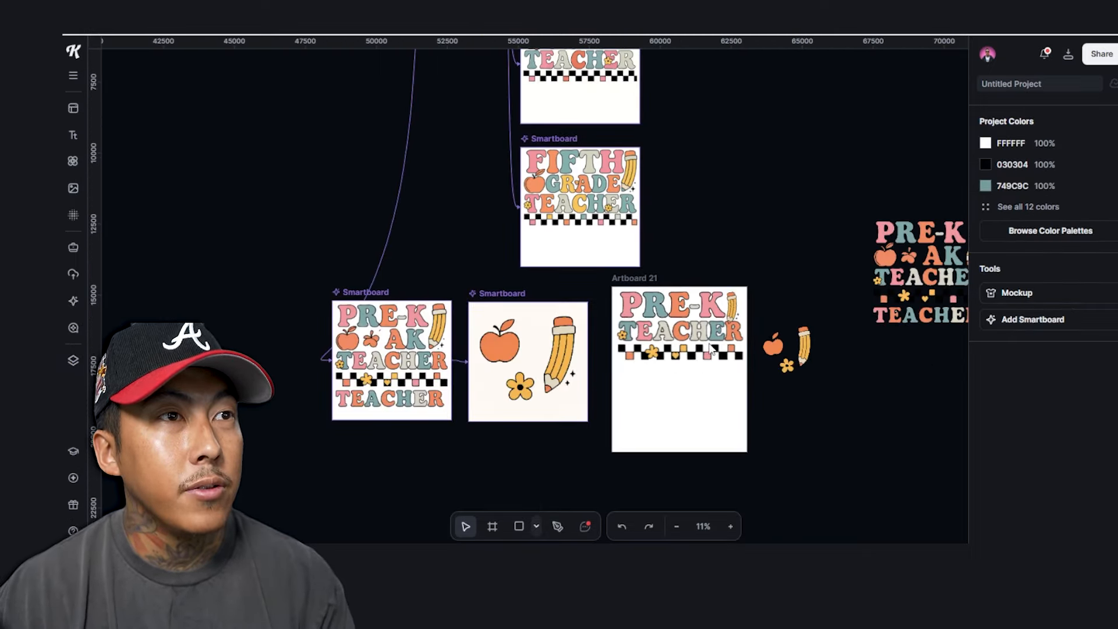
scroll(644, 219, "right", 3)
scroll(607, 233, "right", 3)
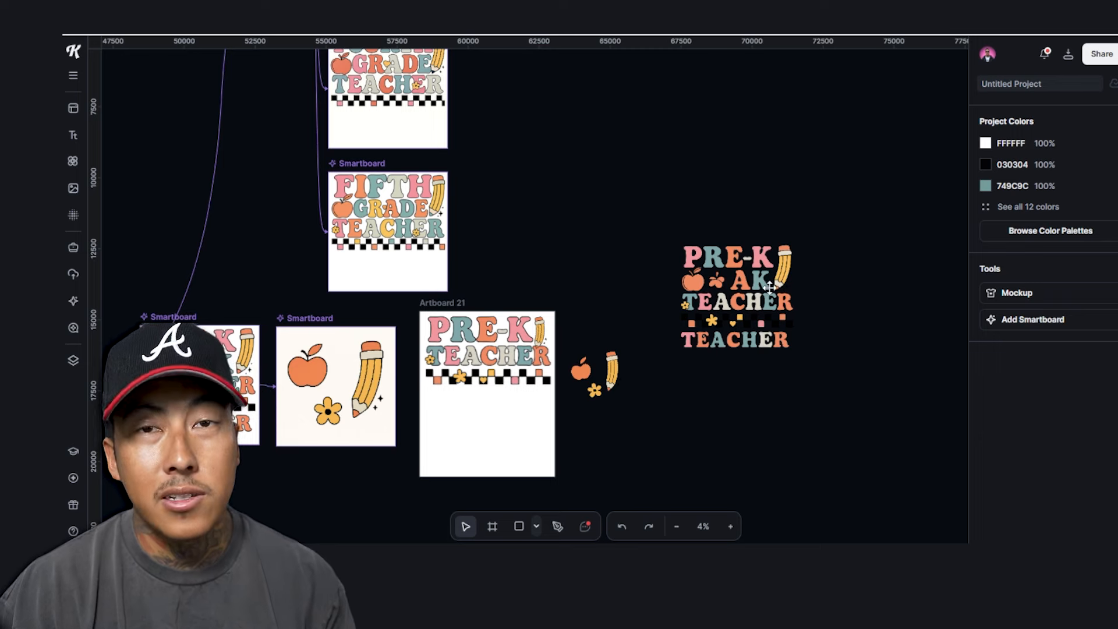
left_click_drag(686, 194, 748, 245)
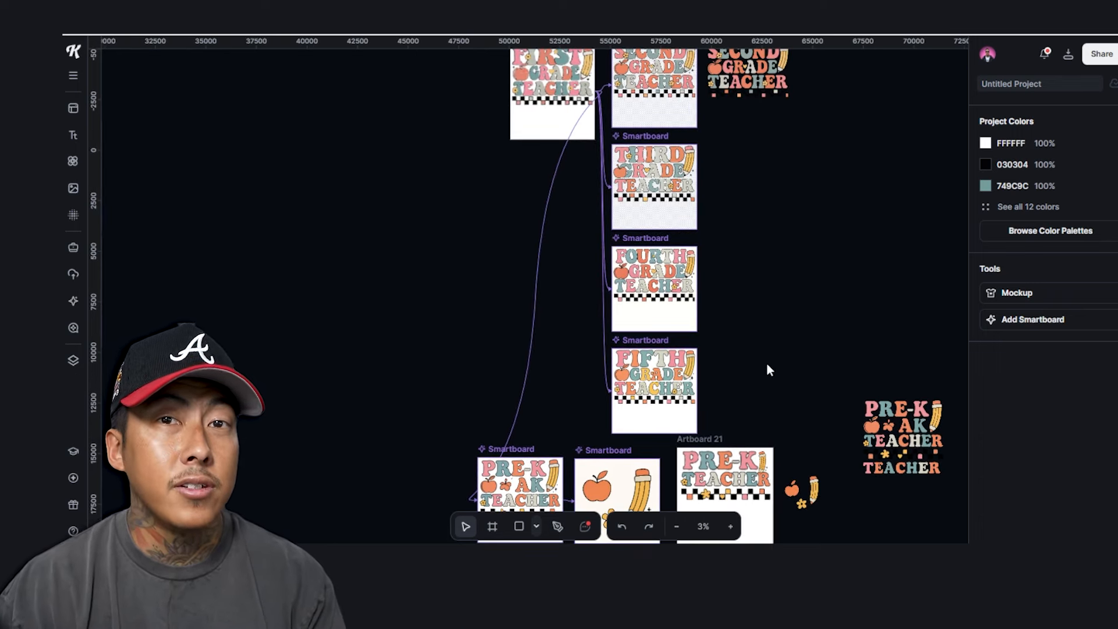
left_click_drag(813, 329, 726, 330)
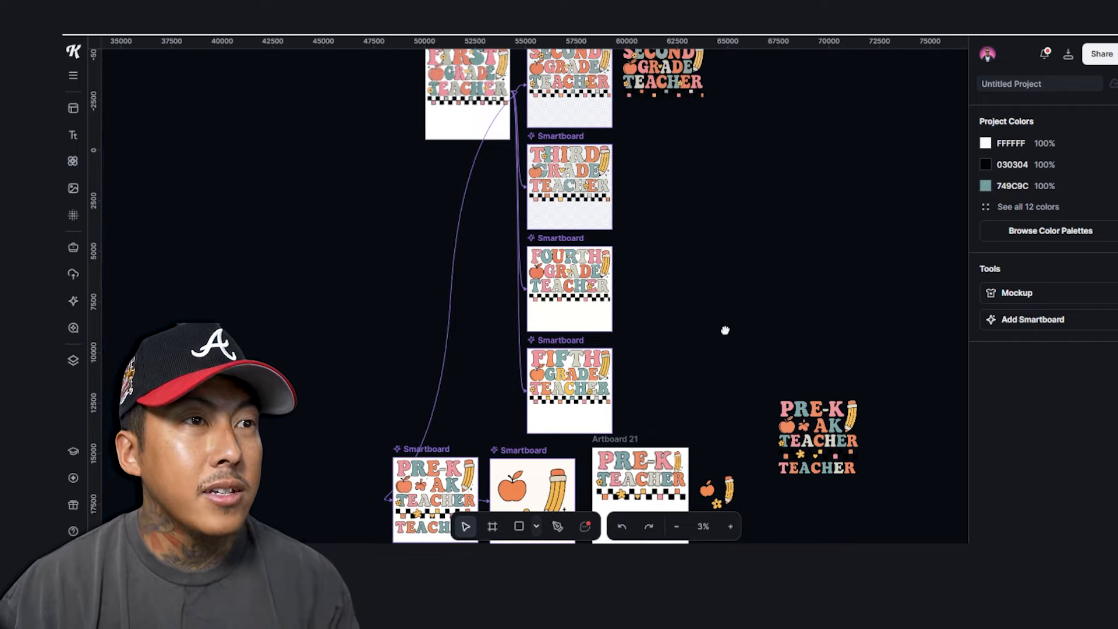
scroll(580, 286, "up", 3)
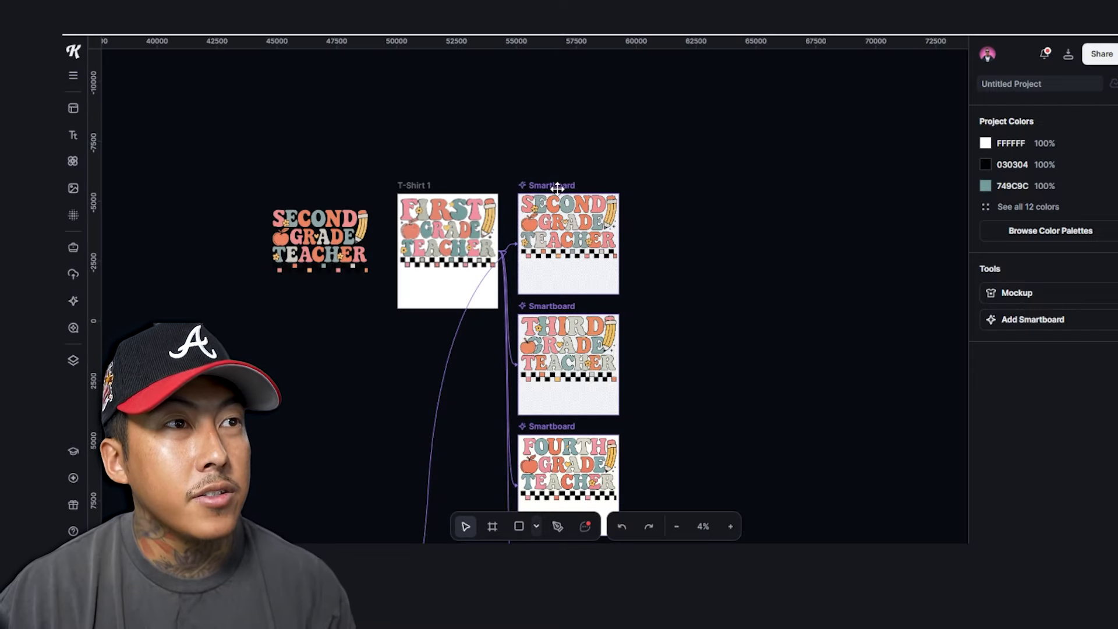
Add a linked smartboard to the SECOND GRADE design and generate a smiley-face, daisy variant
left_click(555, 197)
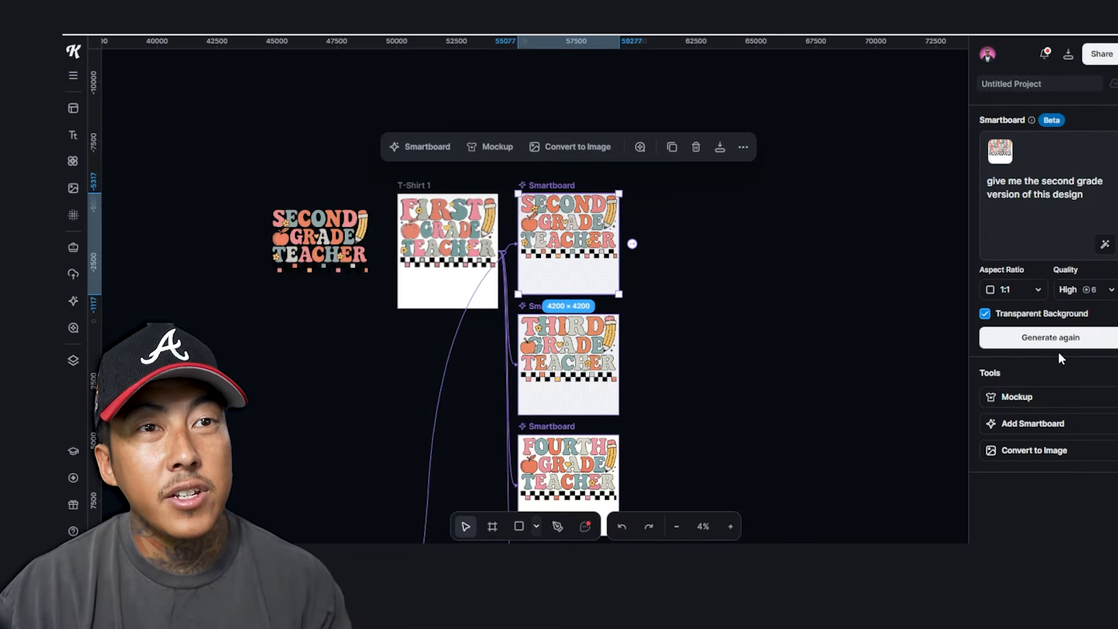
left_click(1067, 437)
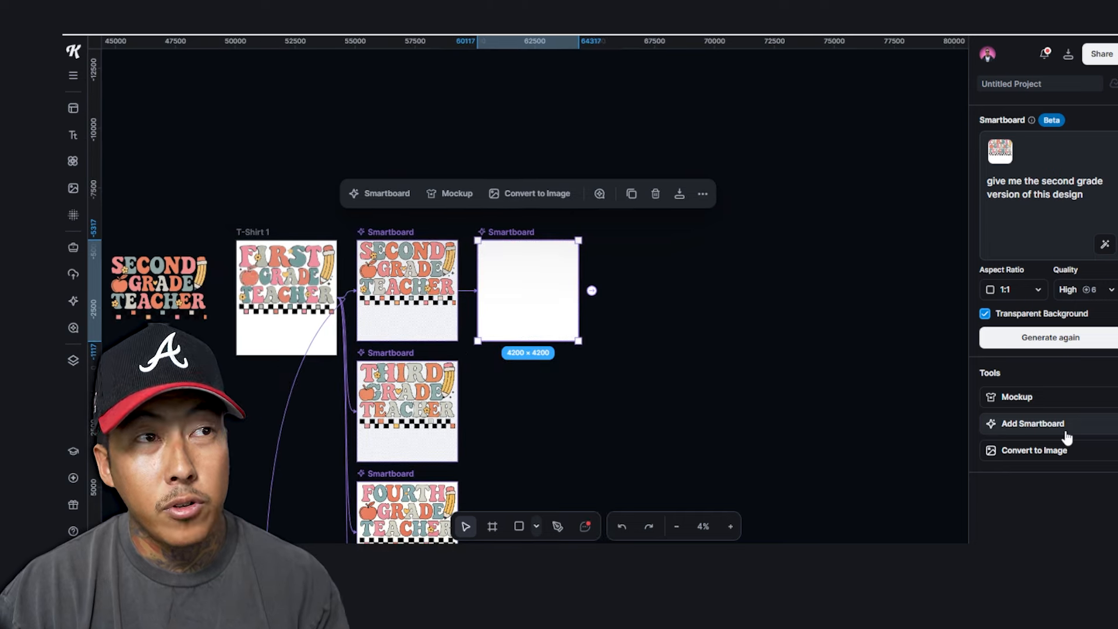
left_click(591, 290)
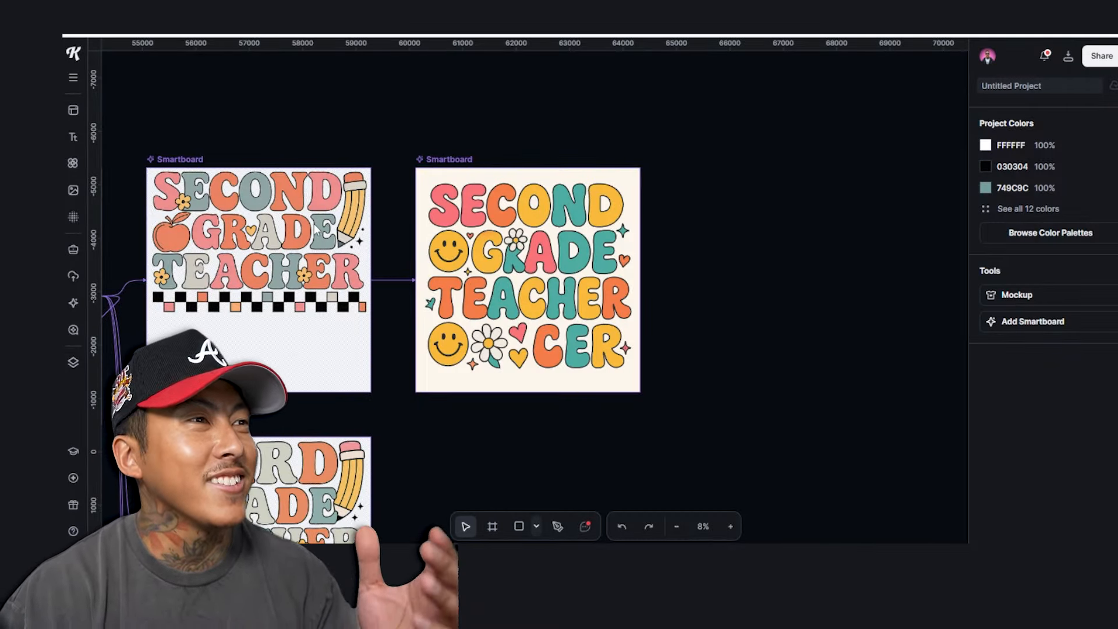
left_click_drag(340, 174, 543, 131)
scroll(543, 132, "down", 2)
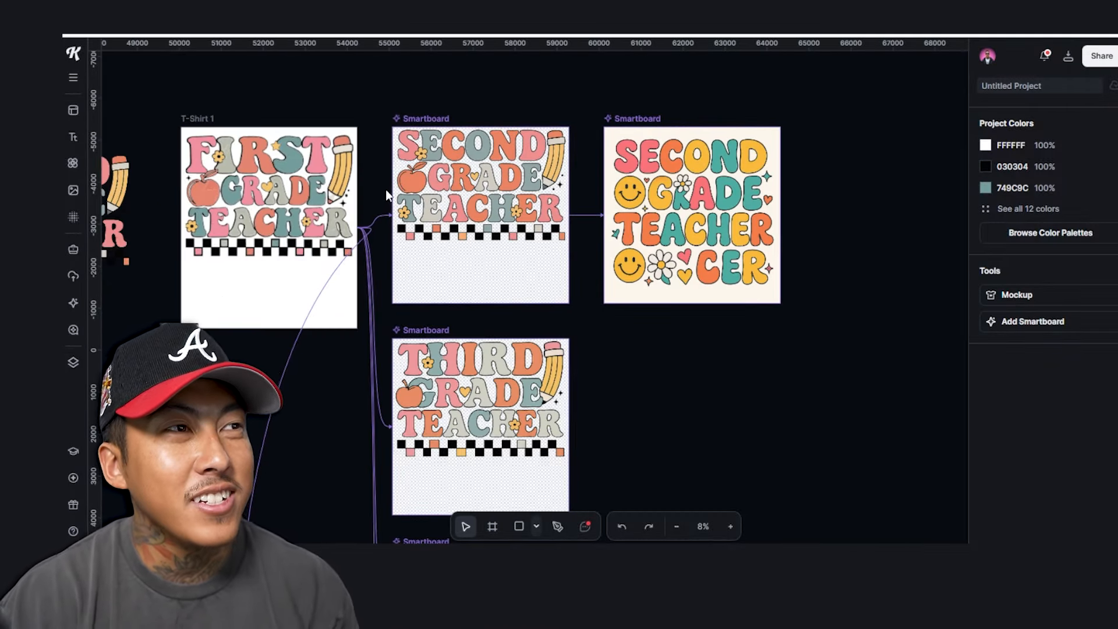
scroll(385, 189, "down", 10)
scroll(520, 375, "up", 4)
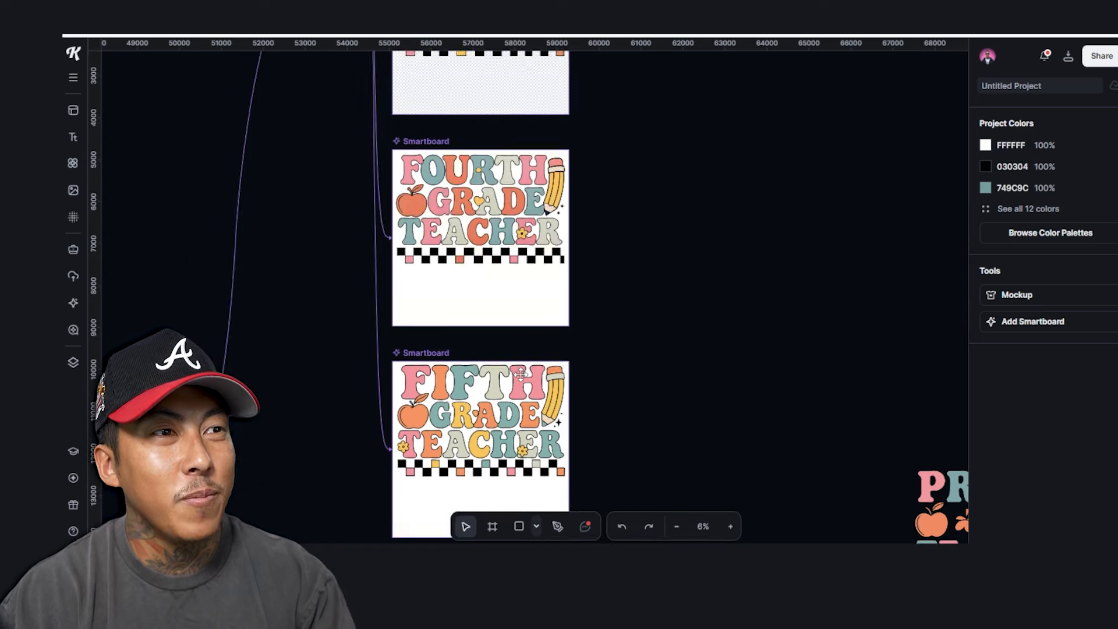
scroll(520, 374, "up", 5)
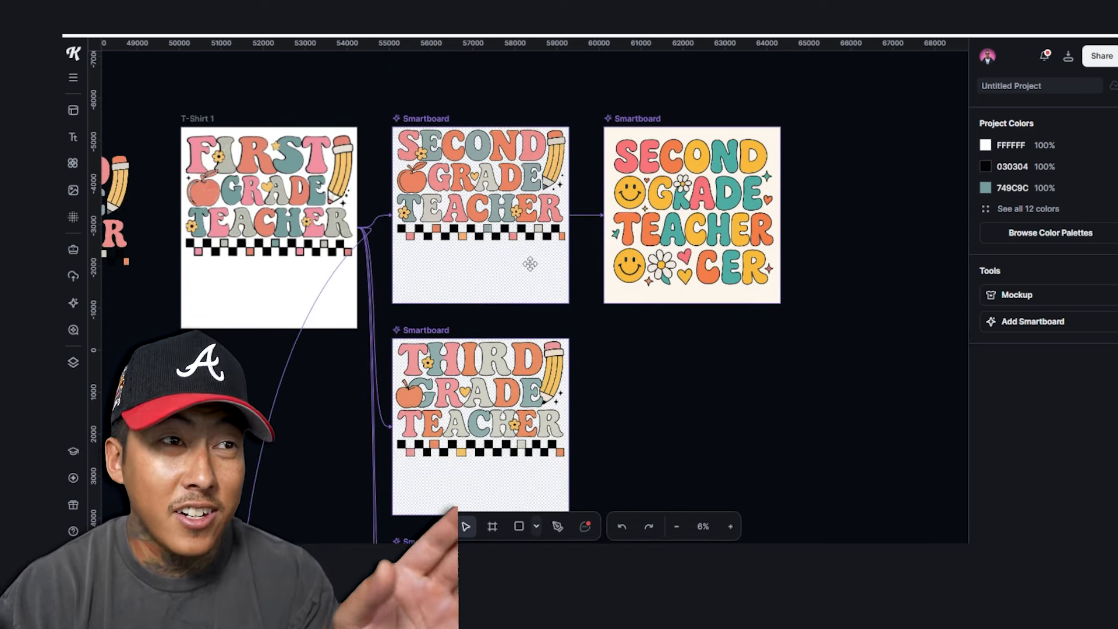
left_click(645, 121)
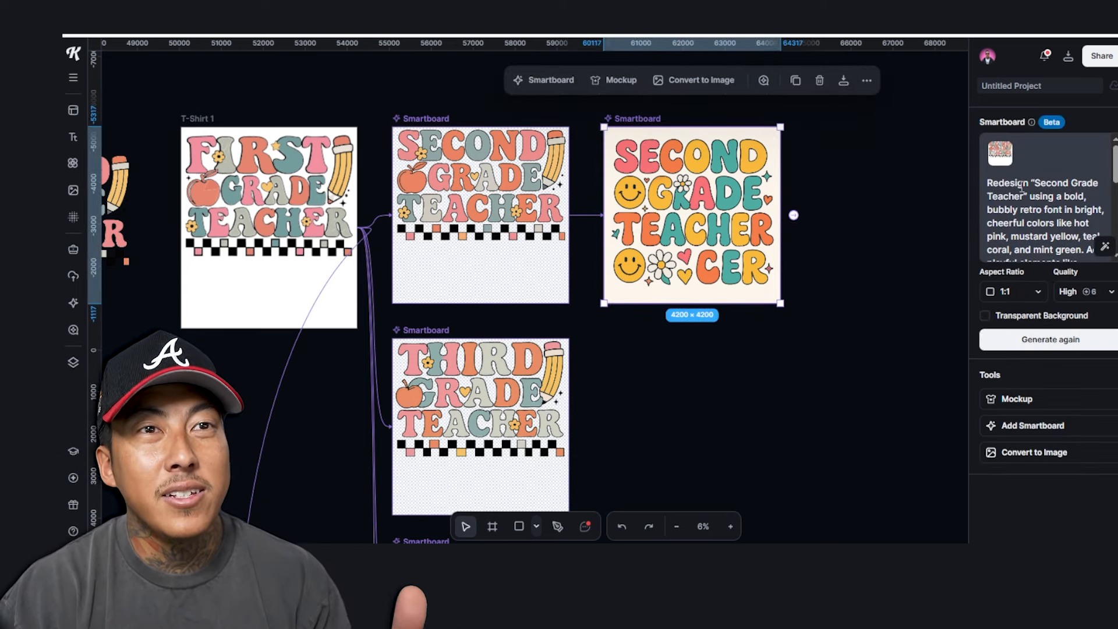
scroll(1042, 198, "down", 3)
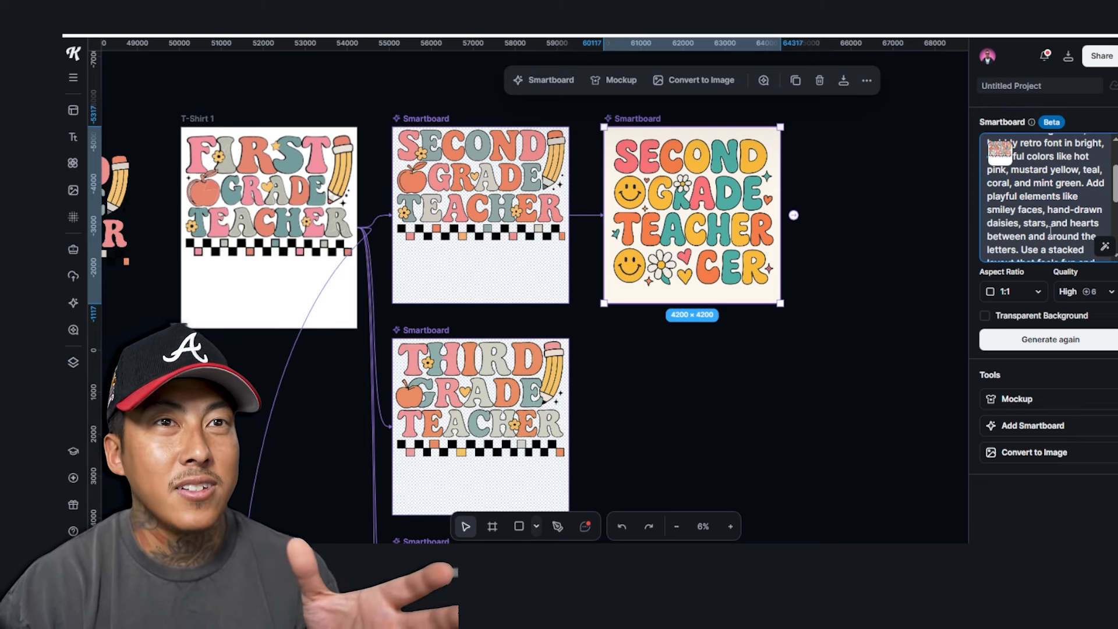
scroll(1052, 231, "down", 3)
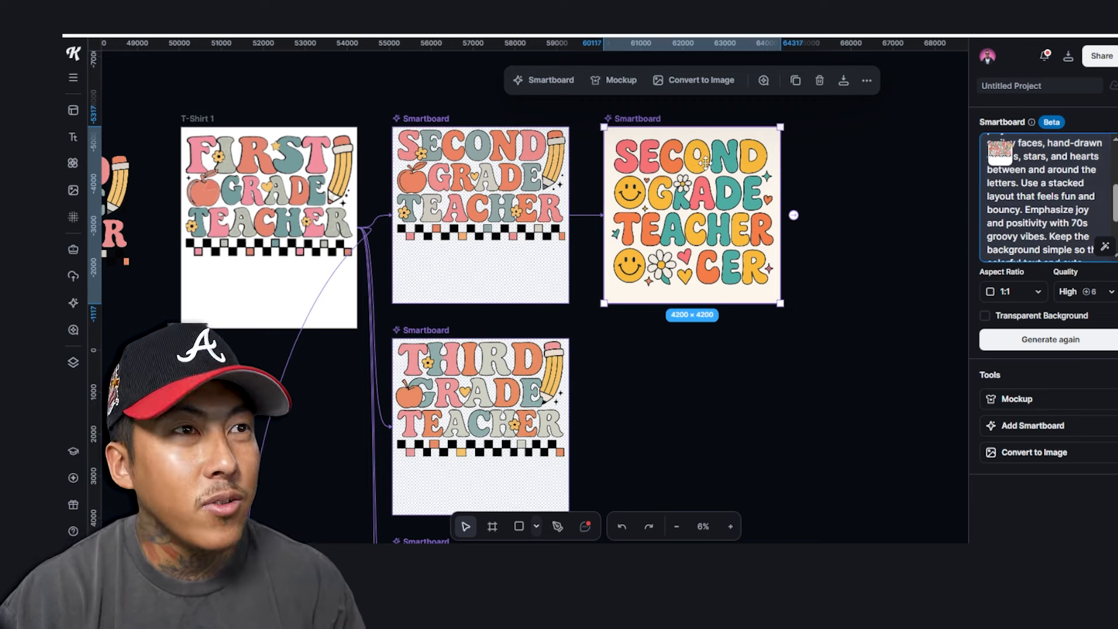
left_click(663, 121)
left_click(701, 187)
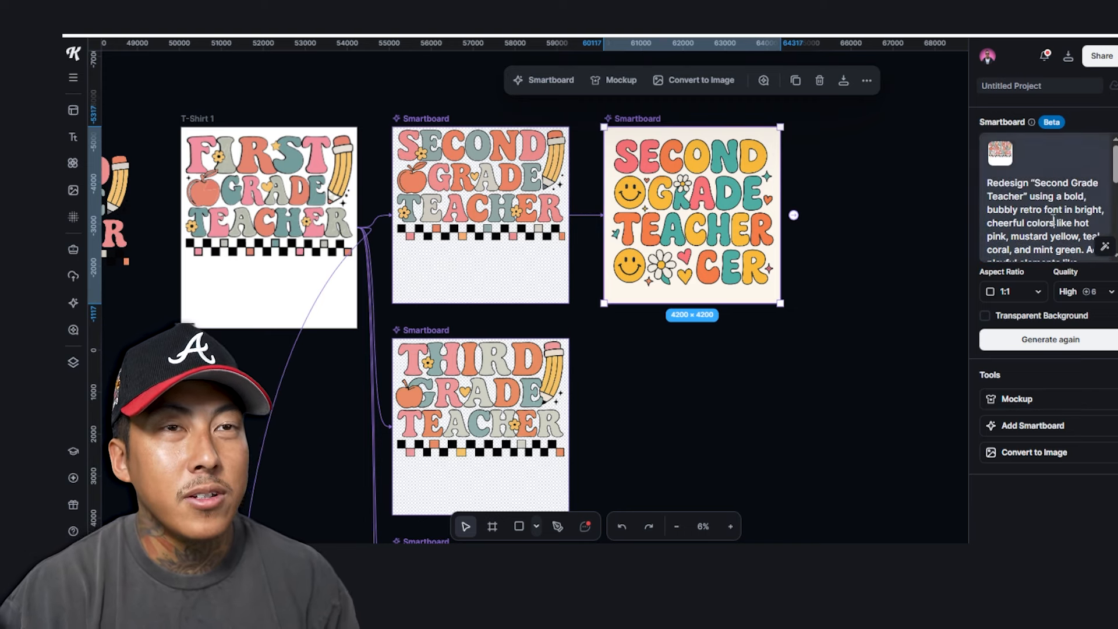
left_click(484, 350)
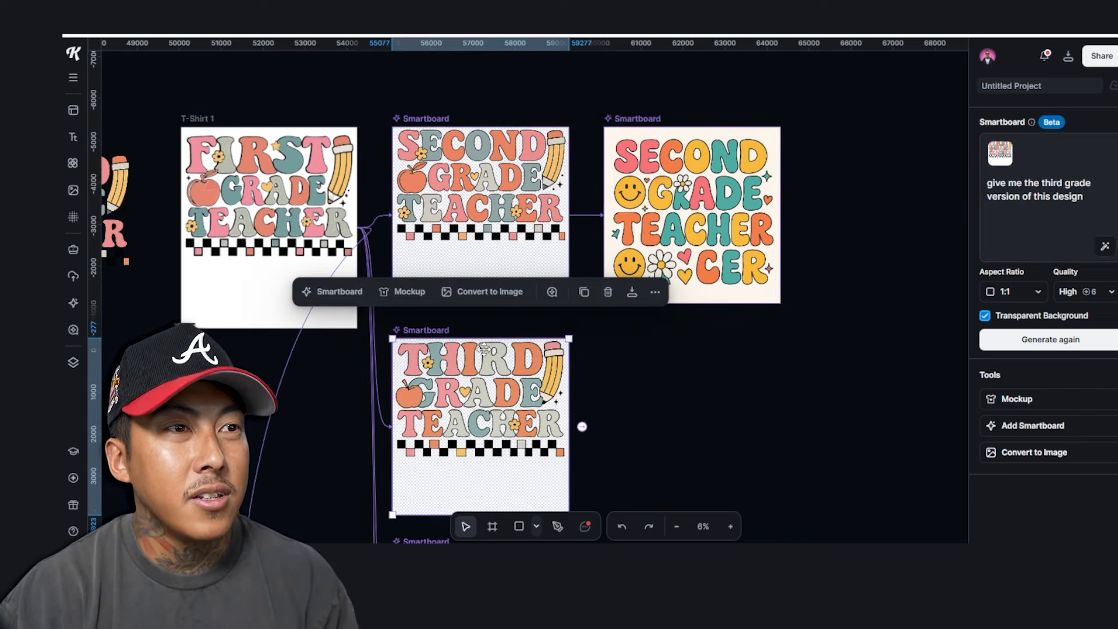
Generate a third-grade redesign in a linked smartboard using the saved redesign prompt
left_click(581, 427)
key("ctrl+v")
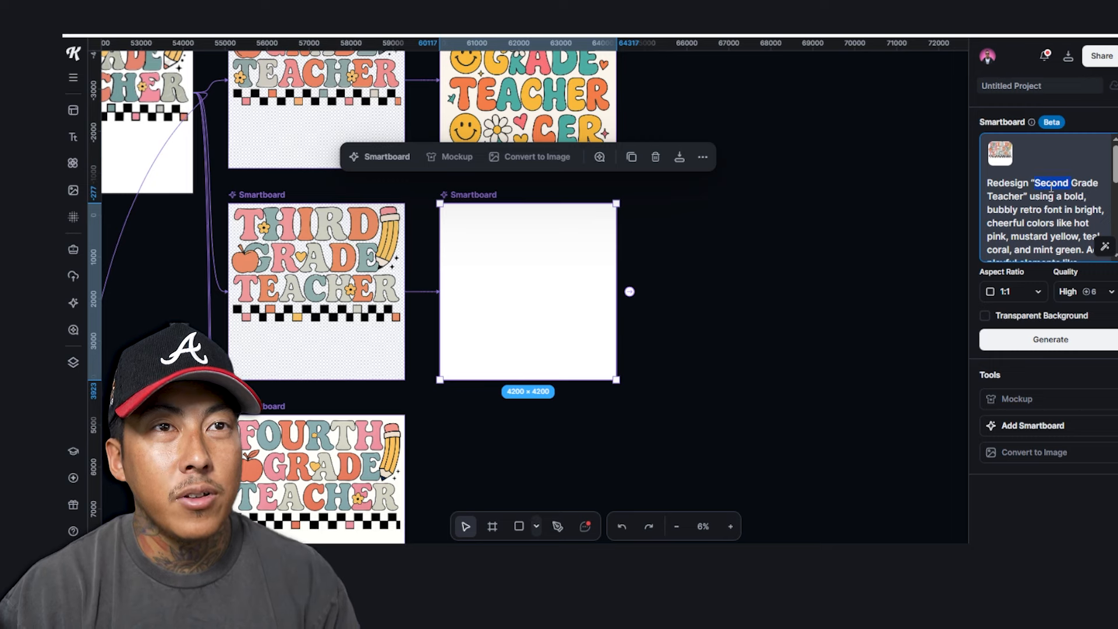
left_click(1051, 339)
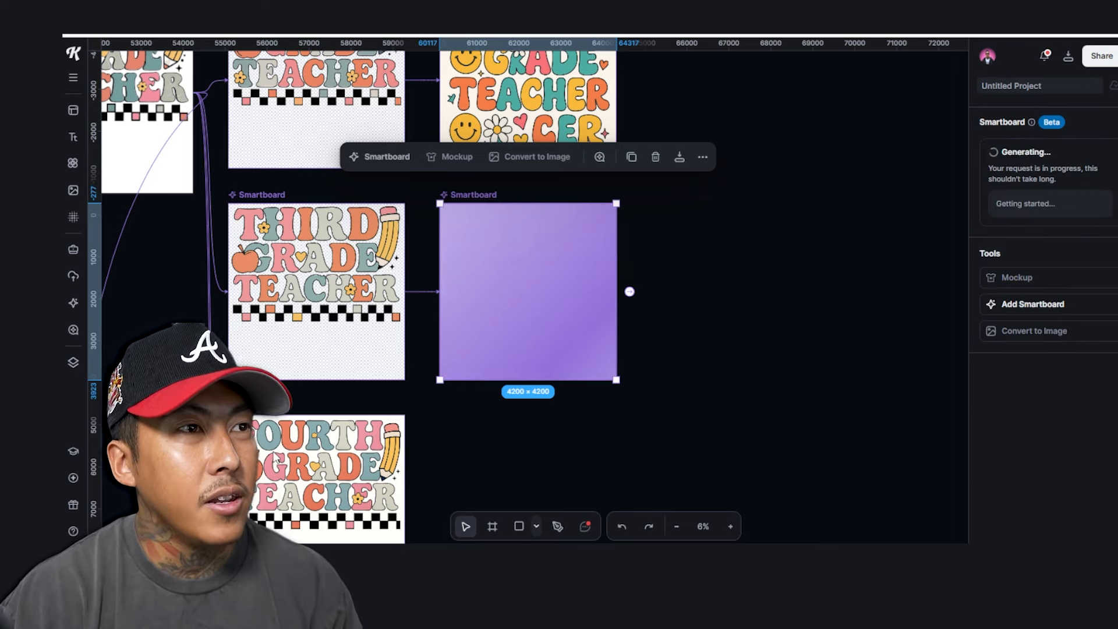
scroll(486, 343, "down", 3)
scroll(486, 342, "left", 1)
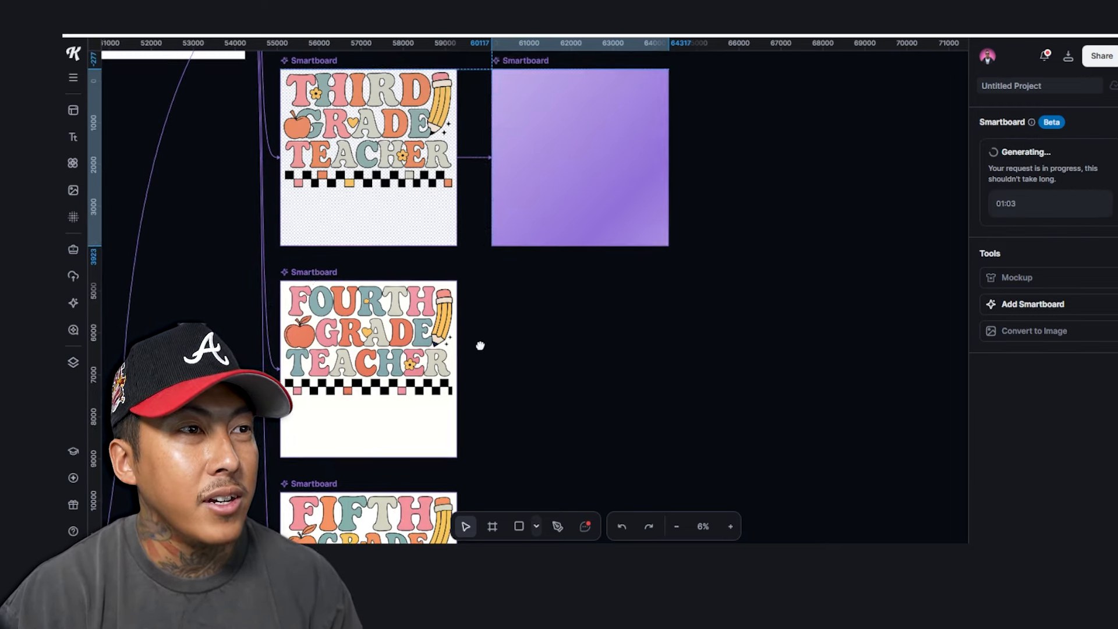
Generate a fourth-grade redesign with the prompt changed to 'Fourth' and a transparent background
left_click(454, 365)
left_click(467, 370)
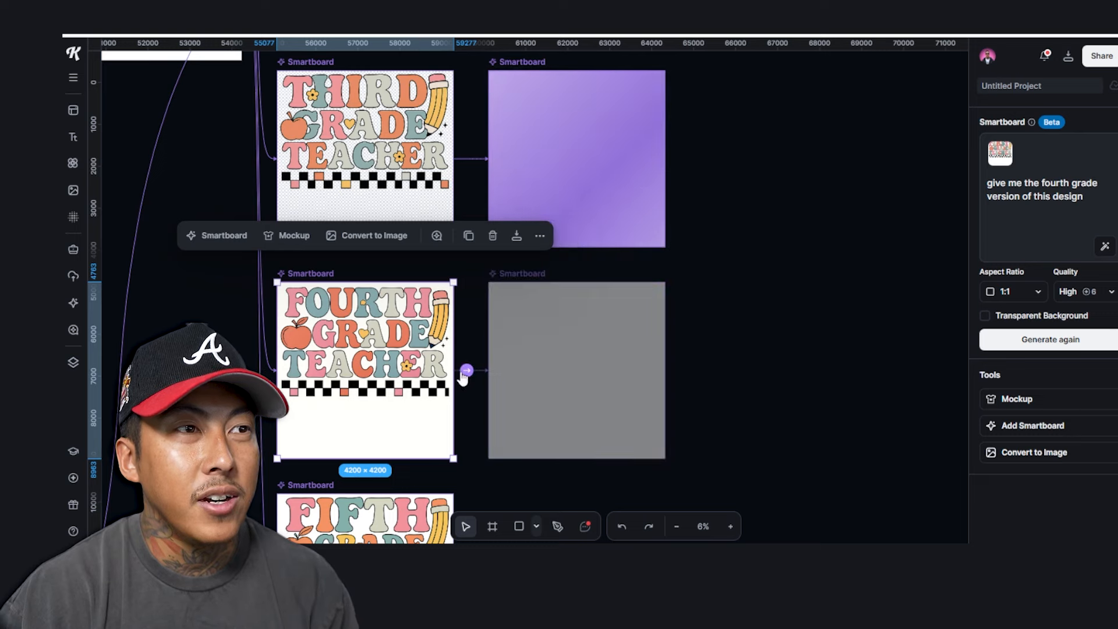
left_click(1048, 198)
key("ctrl+v")
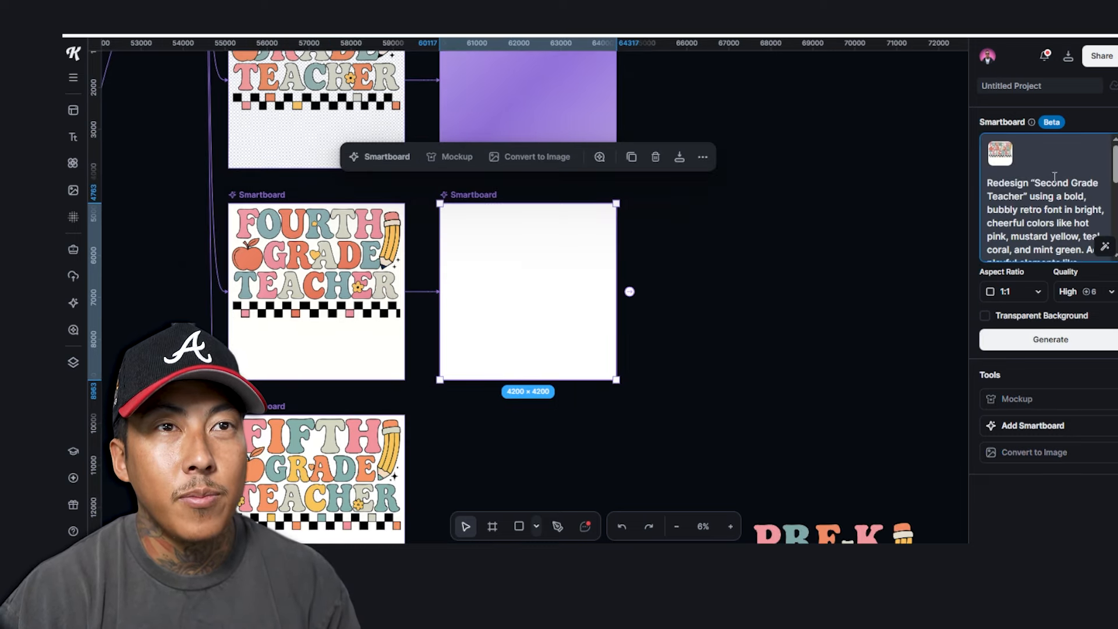
double_click(1050, 184)
type("Fourth")
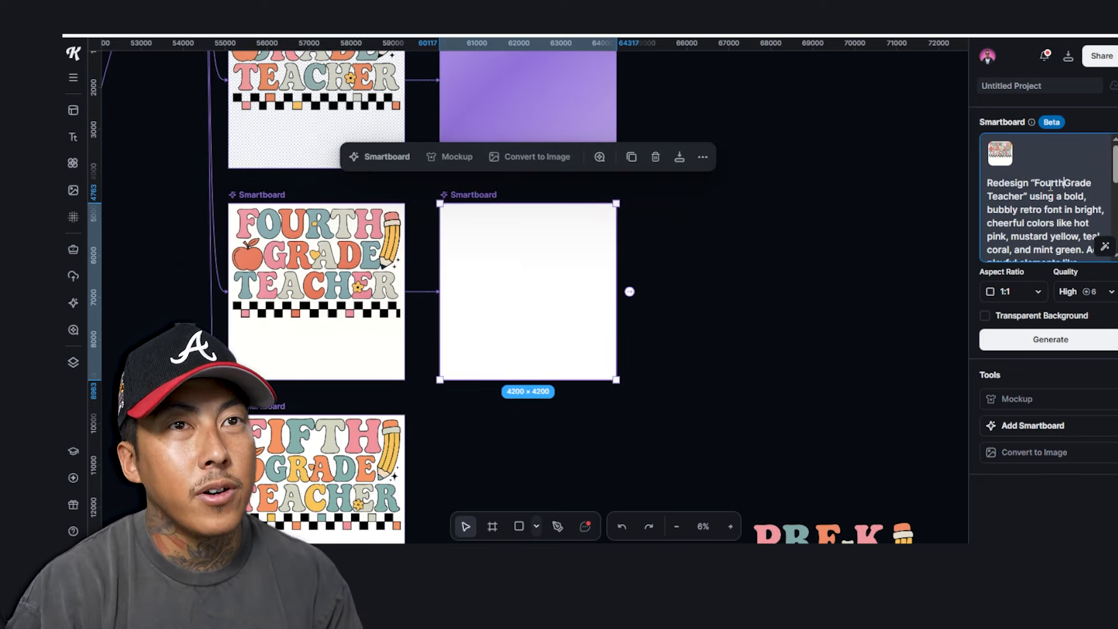
scroll(1051, 198, "down", 5)
left_click(985, 316)
left_click(1038, 340)
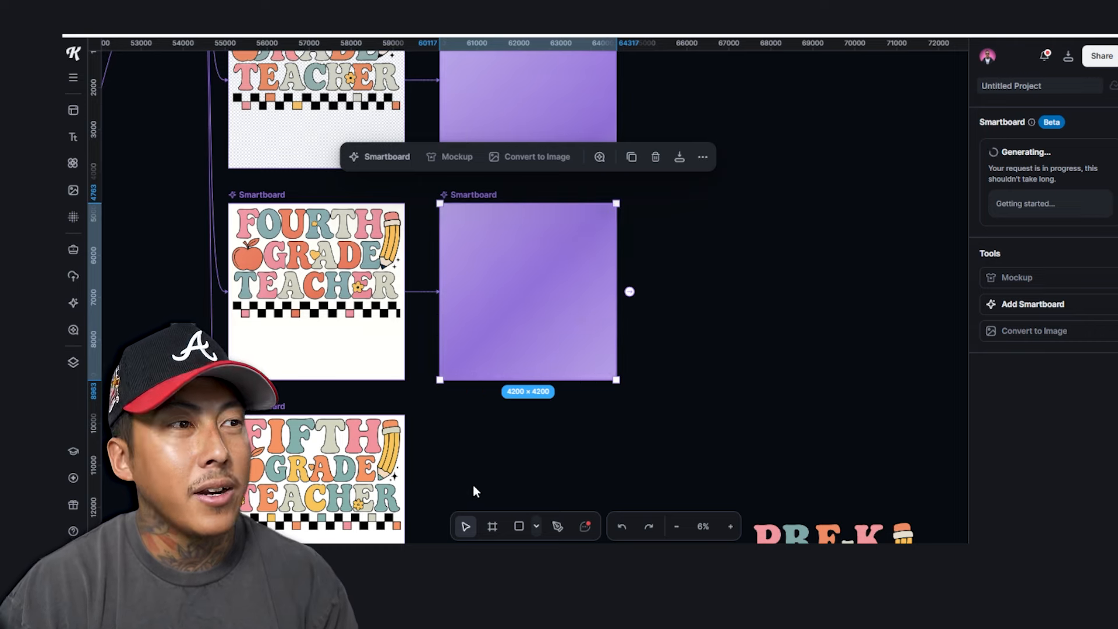
Add a linked smartboard to the FIFTH GRADE TEACHER design with the pasted redesign prompt
left_click_drag(465, 475, 523, 268)
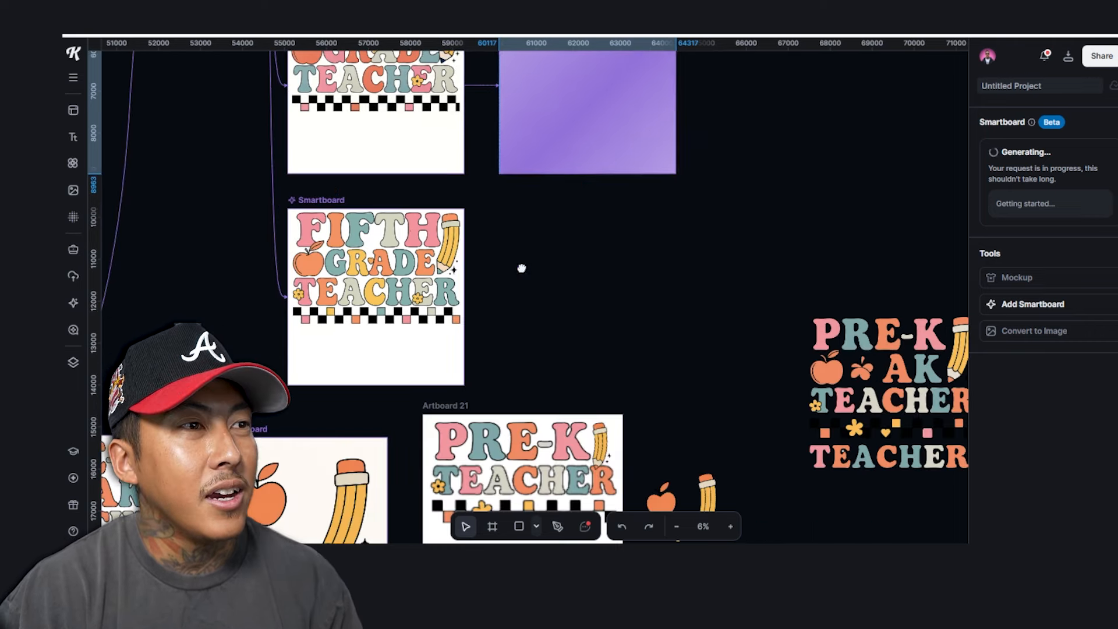
left_click(325, 205)
left_click(478, 298)
left_click(1042, 187)
key("ctrl+v")
scroll(1042, 198, "up", 5)
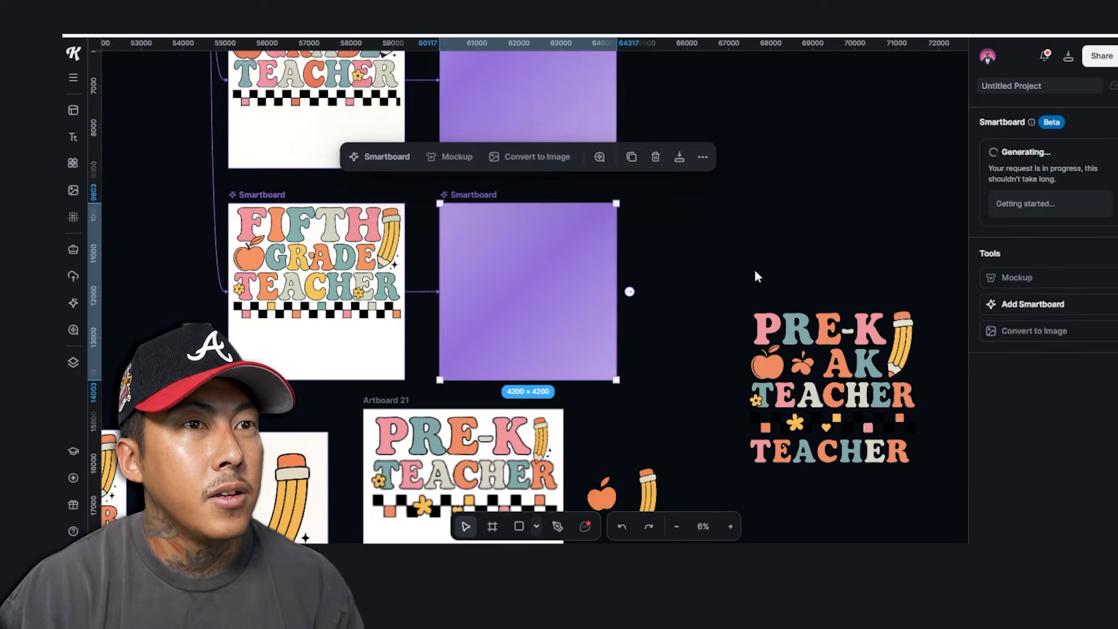
left_click_drag(757, 277, 717, 445)
left_click_drag(725, 229, 746, 367)
left_click_drag(656, 240, 601, 391)
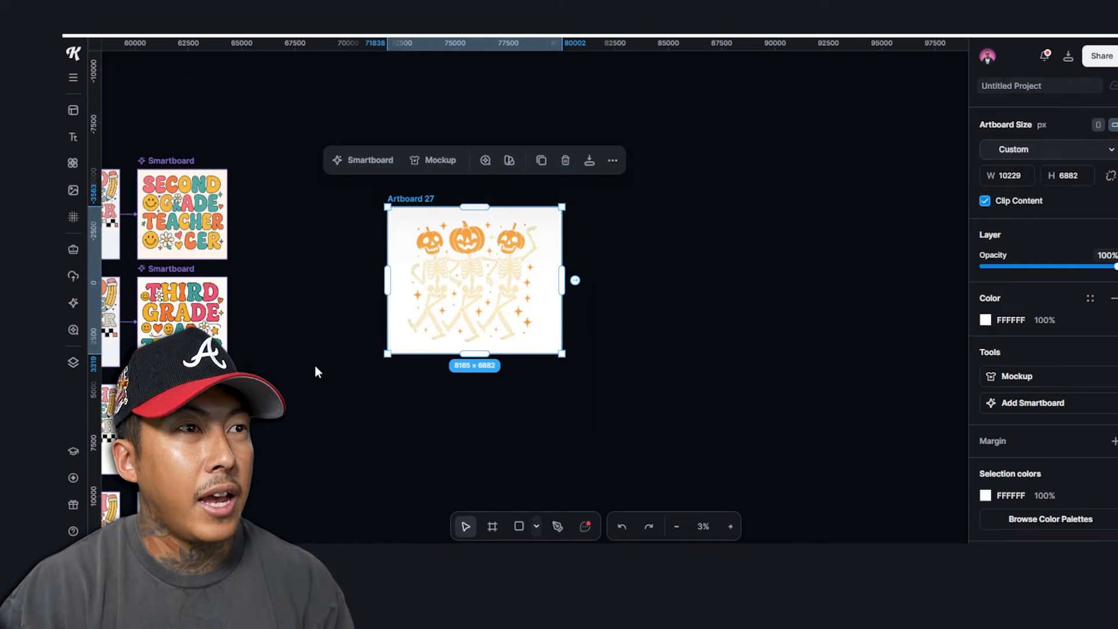
scroll(437, 339, "left", 3)
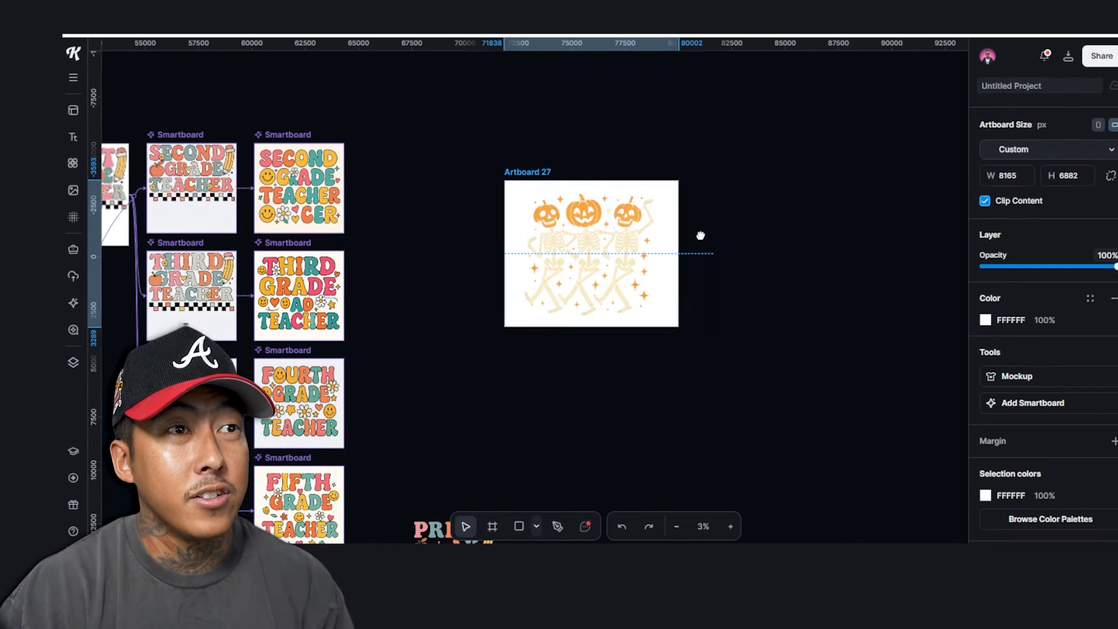
Review the Fourth and Fifth Grade redesigns, then nudge Artboard 27 slightly left
left_click(586, 316)
left_click_drag(421, 405, 588, 319)
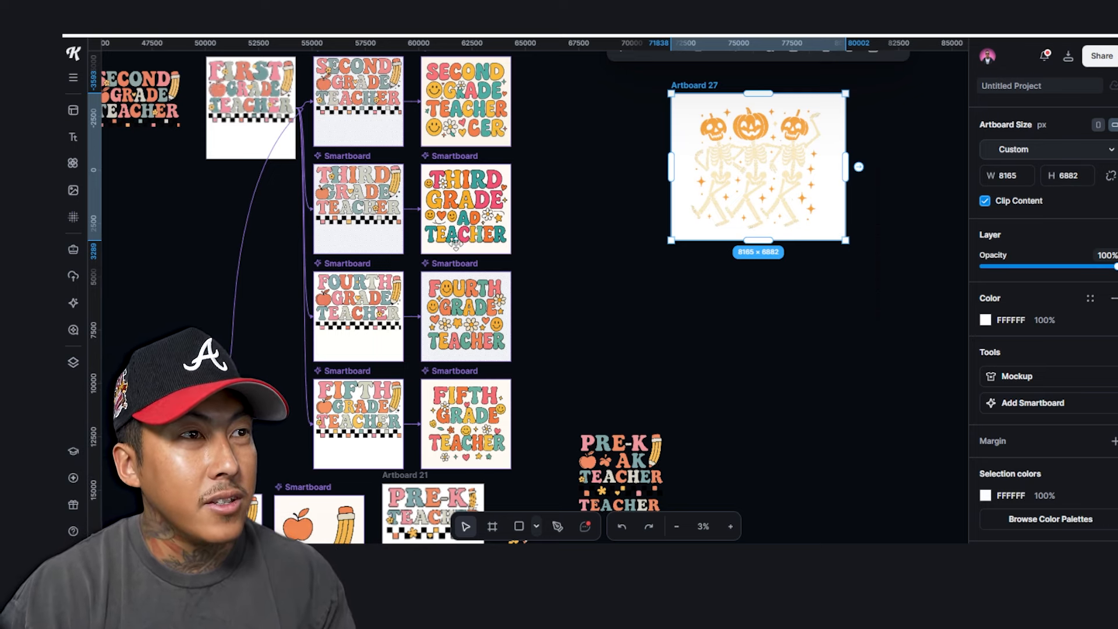
scroll(472, 233, "up", 3)
scroll(483, 239, "down", 3)
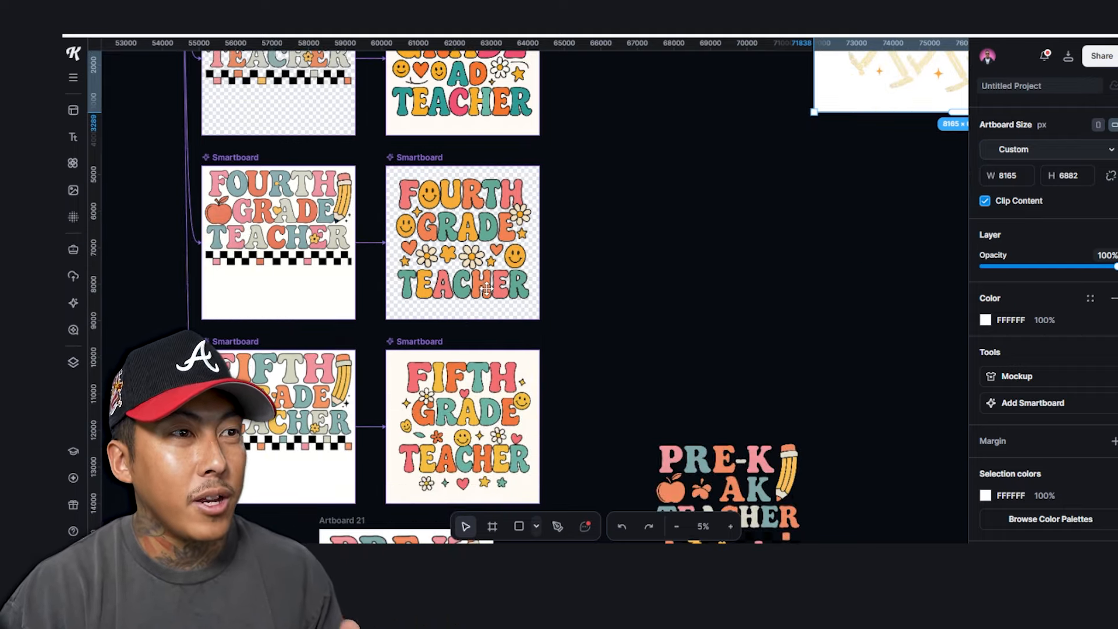
scroll(486, 243, "down", 3)
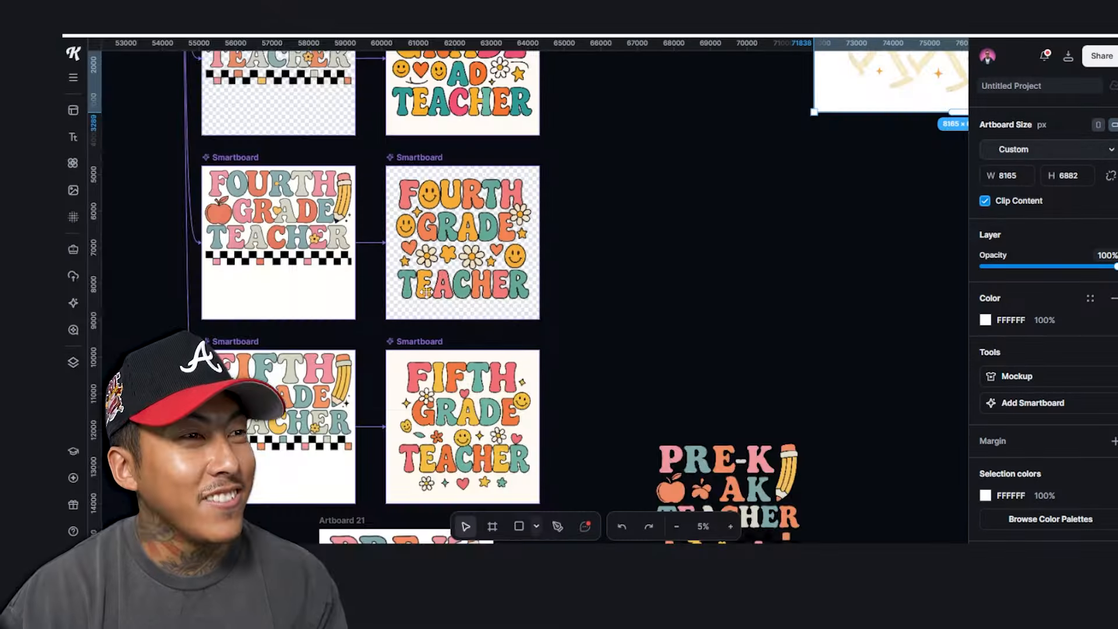
scroll(491, 307, "up", 3)
scroll(647, 274, "down", 3)
left_click_drag(549, 247, 246, 255)
left_click_drag(497, 161, 457, 165)
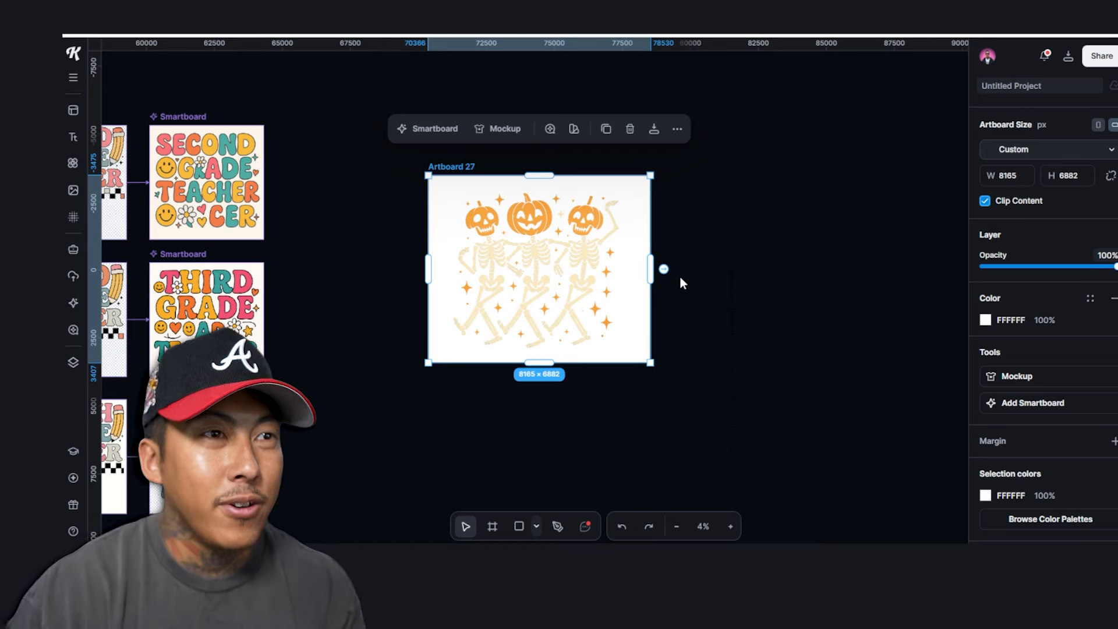
Add linked smartboards for Thanksgiving and Christmas versions of the skeleton pumpkin design
left_click(664, 268)
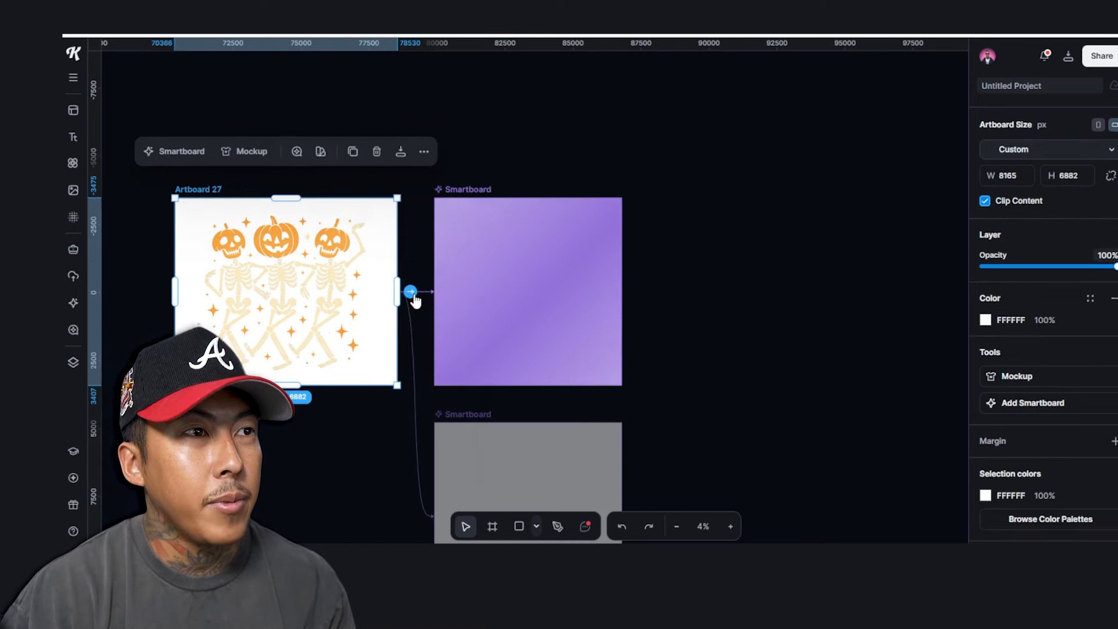
left_click(411, 292)
double_click(1049, 182)
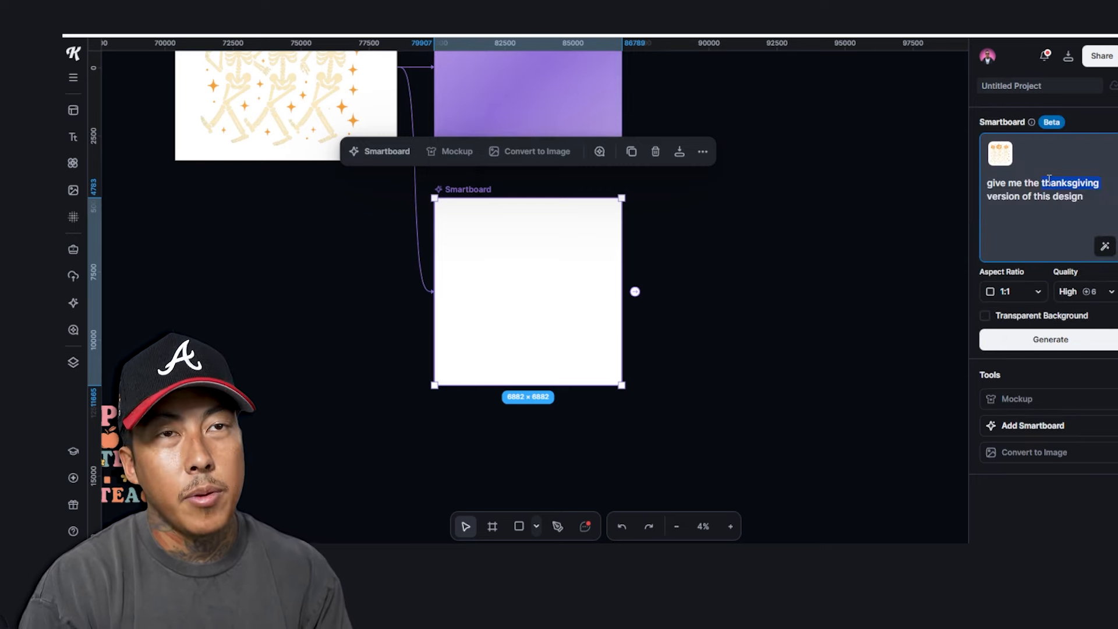
type("christmas")
key("Return")
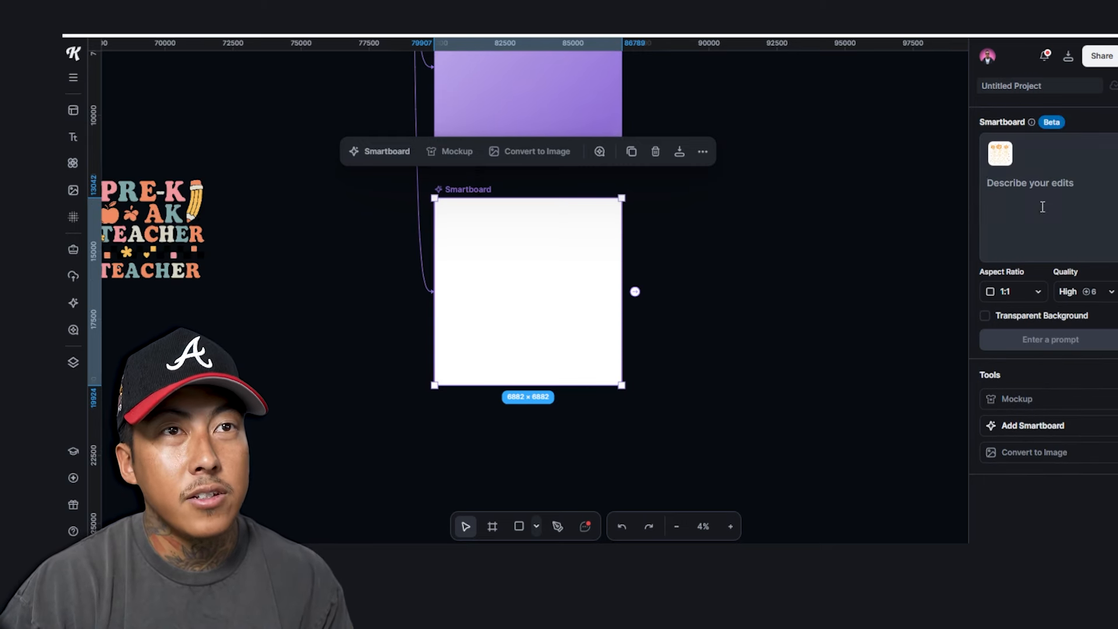
Generate a birthday version in a third smartboard, replacing 'thanksgiving' with 'birthday' in the prompt
left_click(1043, 206)
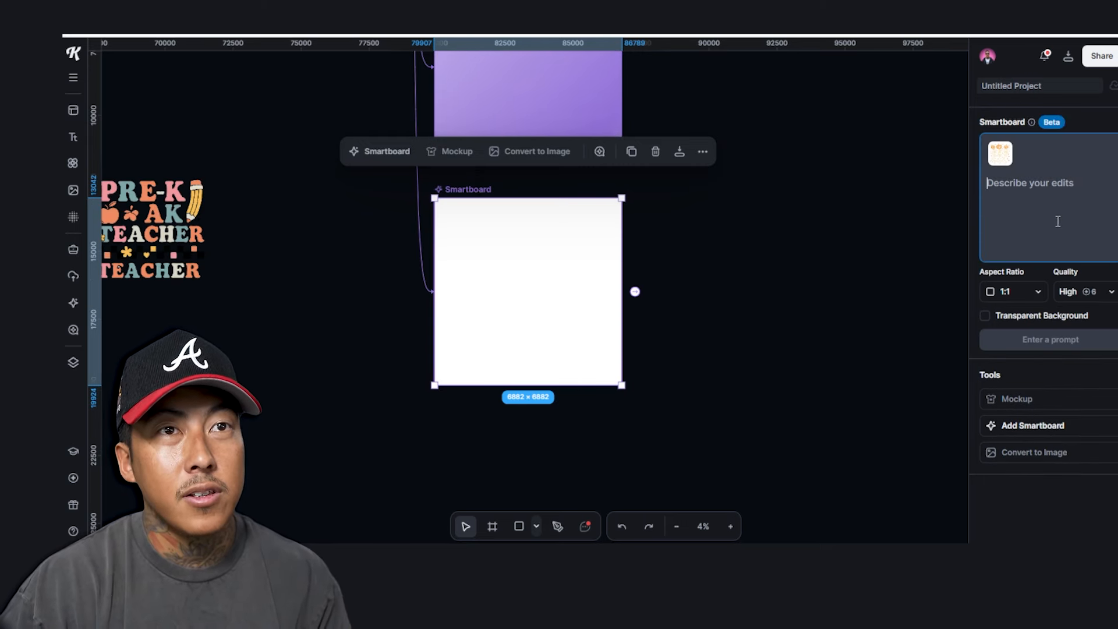
type("give me the thanksgiving version of this design")
double_click(1067, 184)
type("birthday")
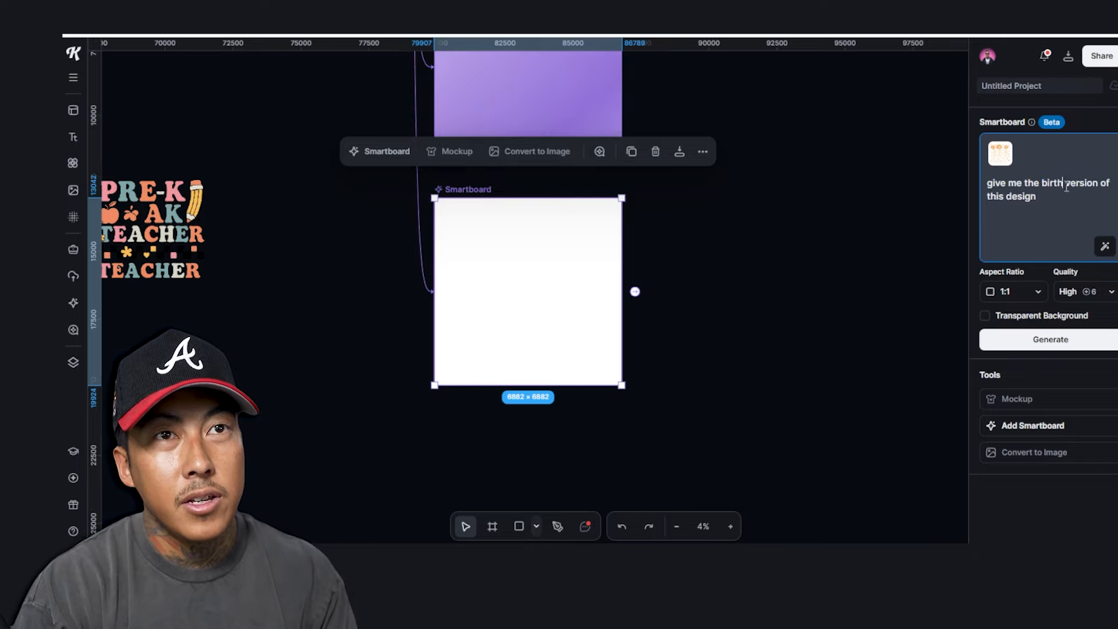
left_click(1051, 339)
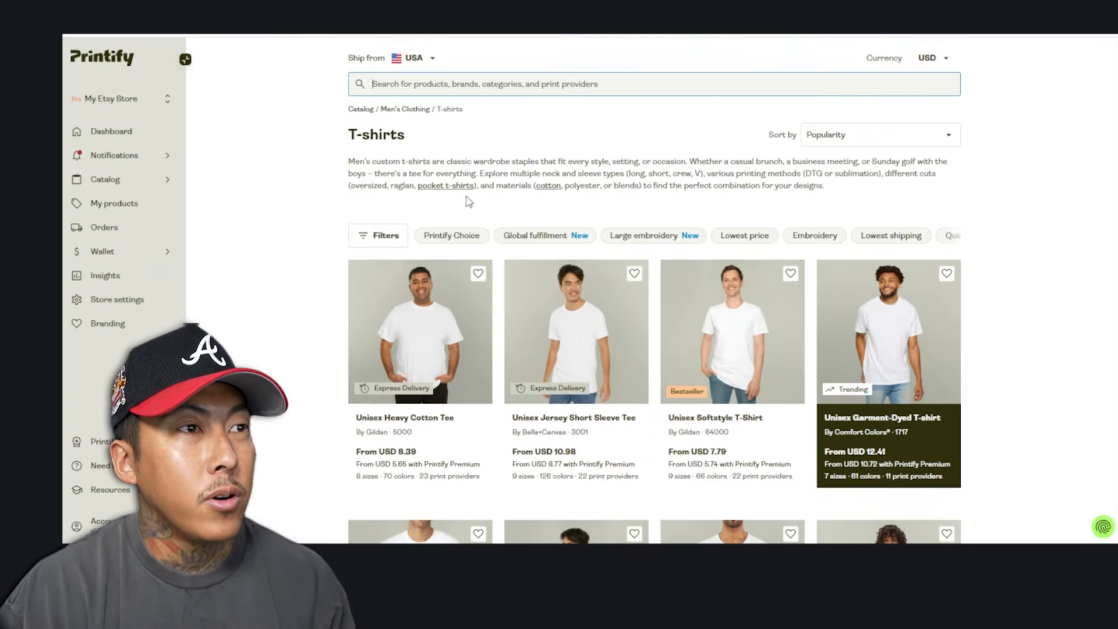
Start designing the Unisex Heavy Cotton Tee with Monster Digital, then return to Kittl
scroll(469, 201, "down", 2)
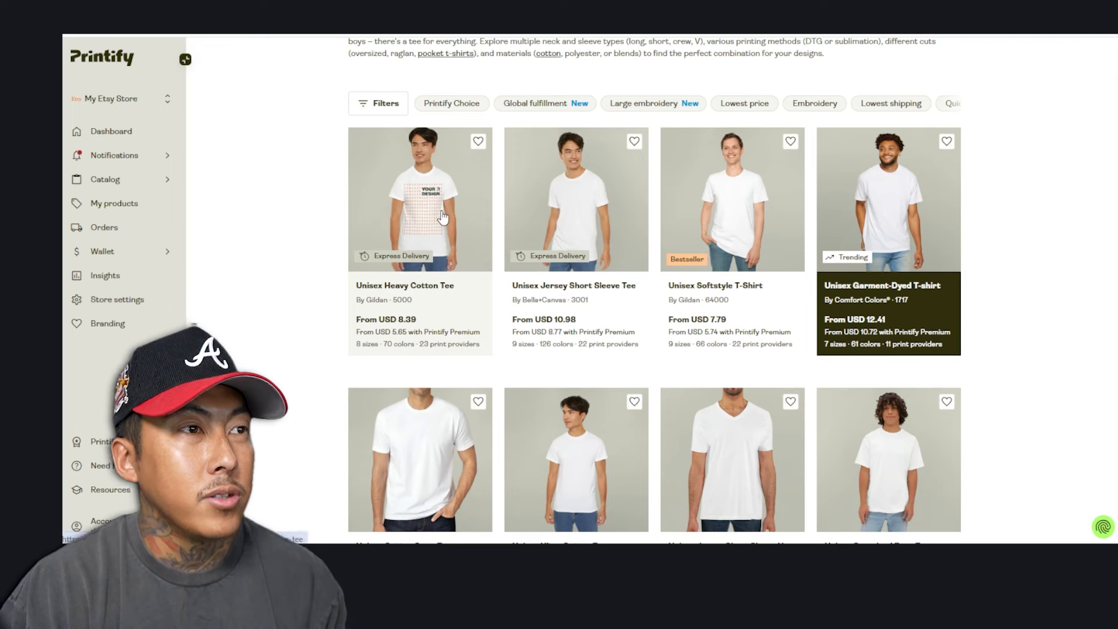
left_click(475, 332)
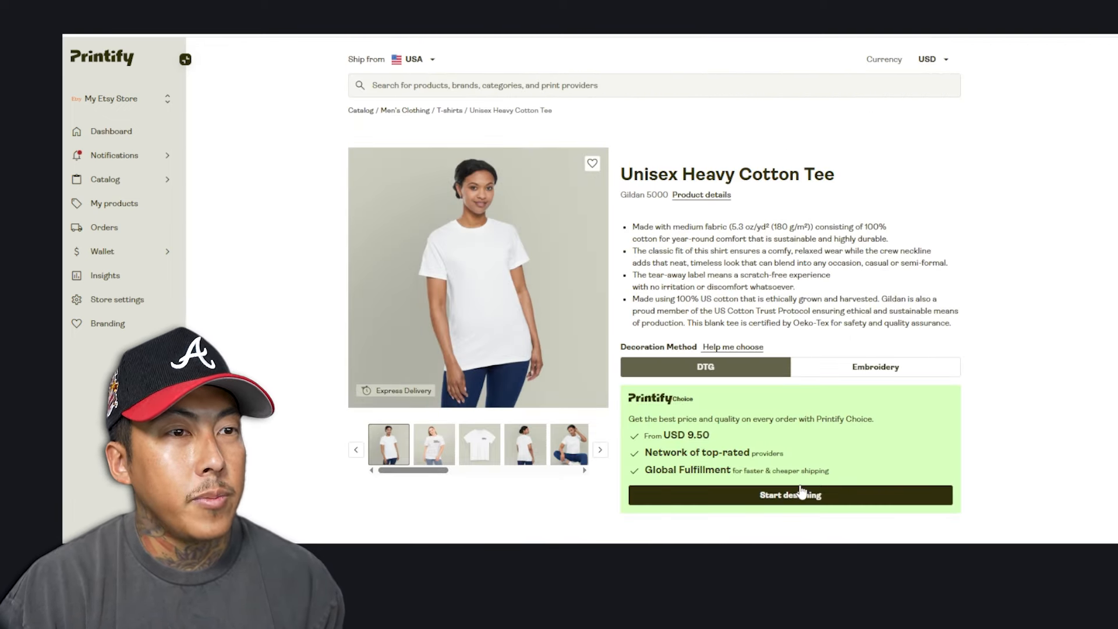
scroll(802, 492, "down", 5)
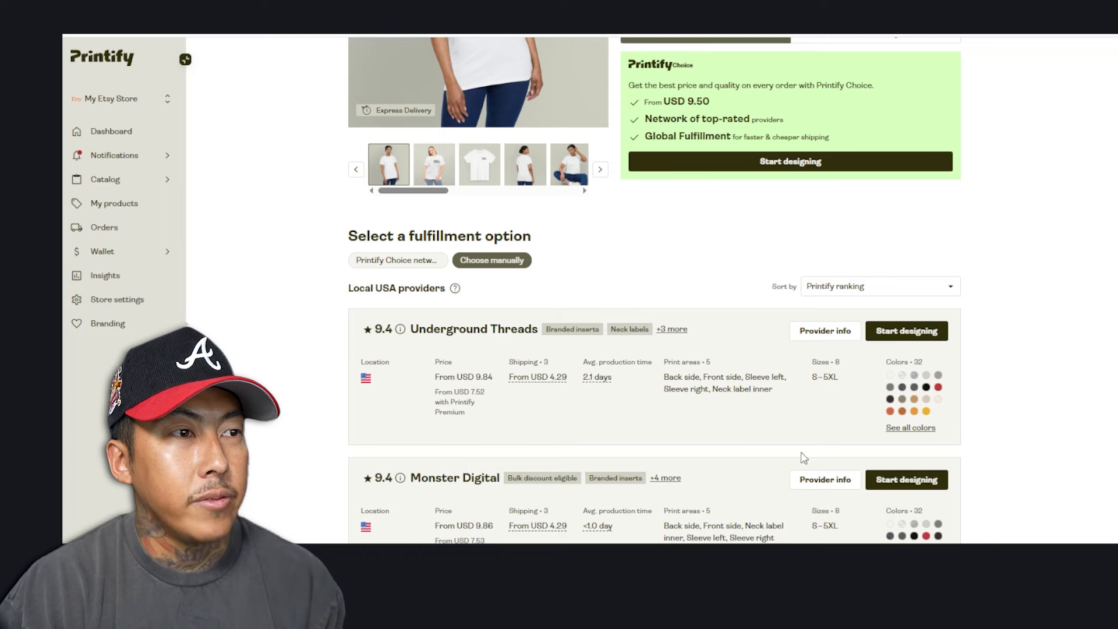
left_click(907, 479)
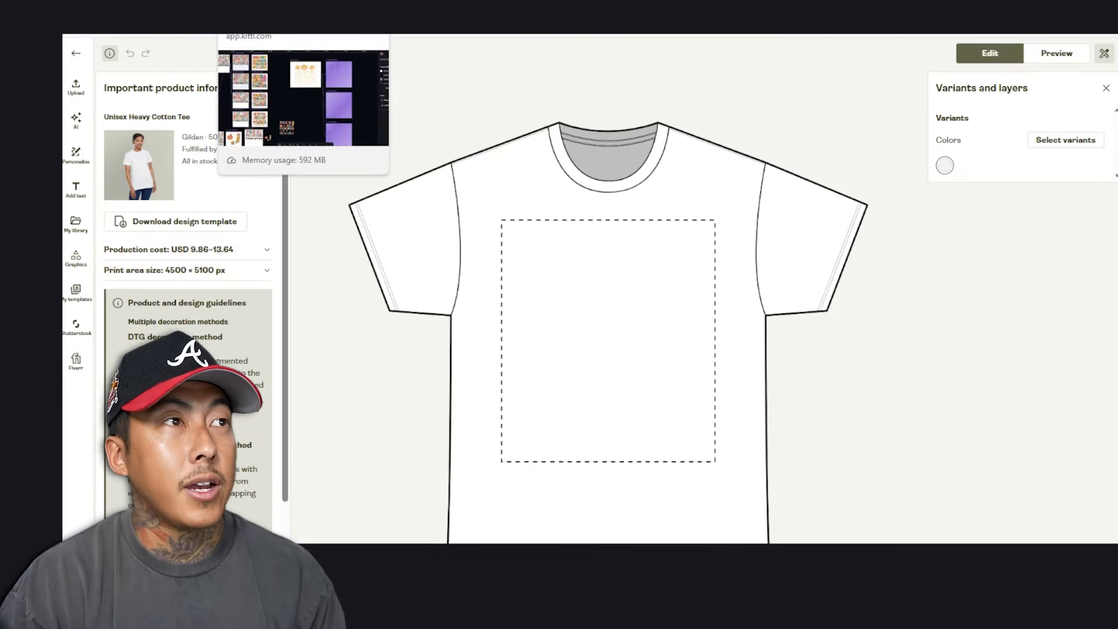
left_click(256, 18)
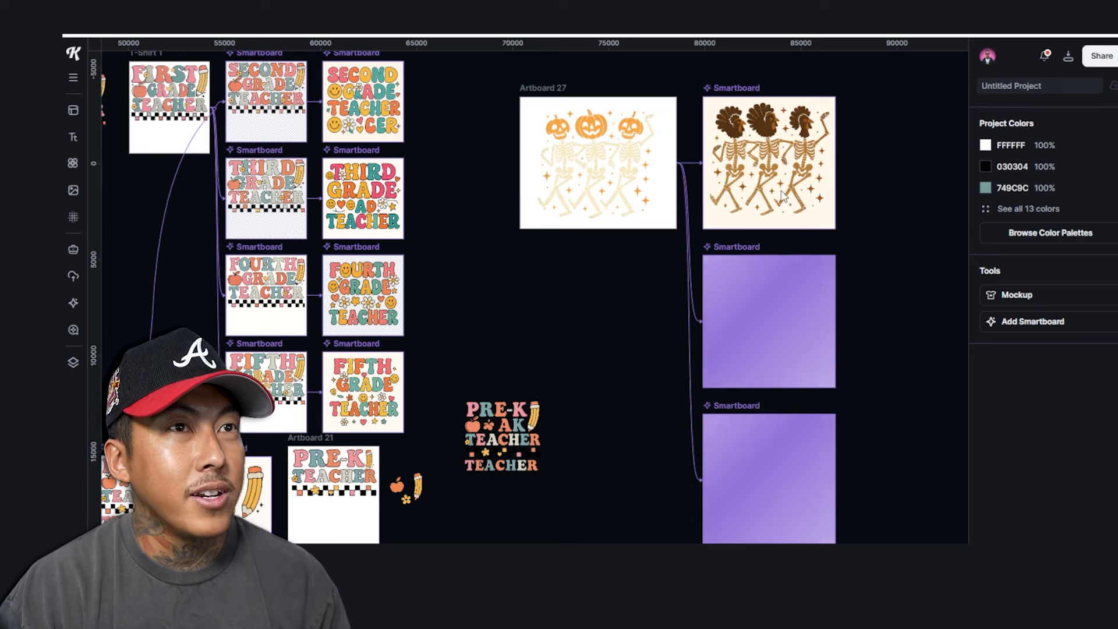
Check the Thanksgiving smartboard's prompt and view the finished Christmas and birthday variants
left_click(769, 131)
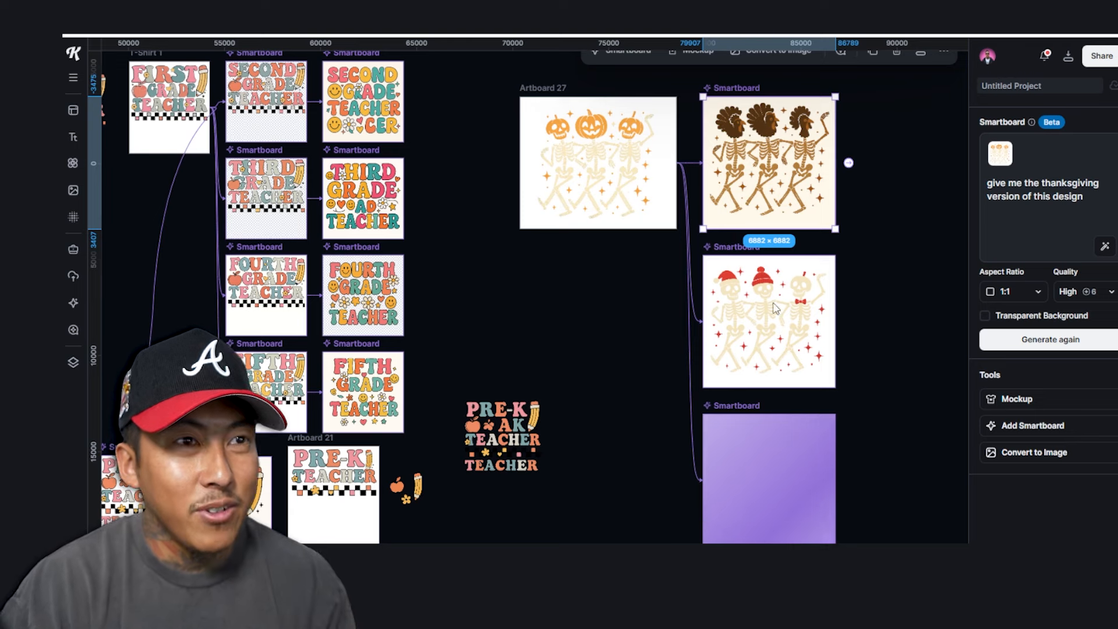
left_click(895, 413)
left_click_drag(524, 334, 637, 322)
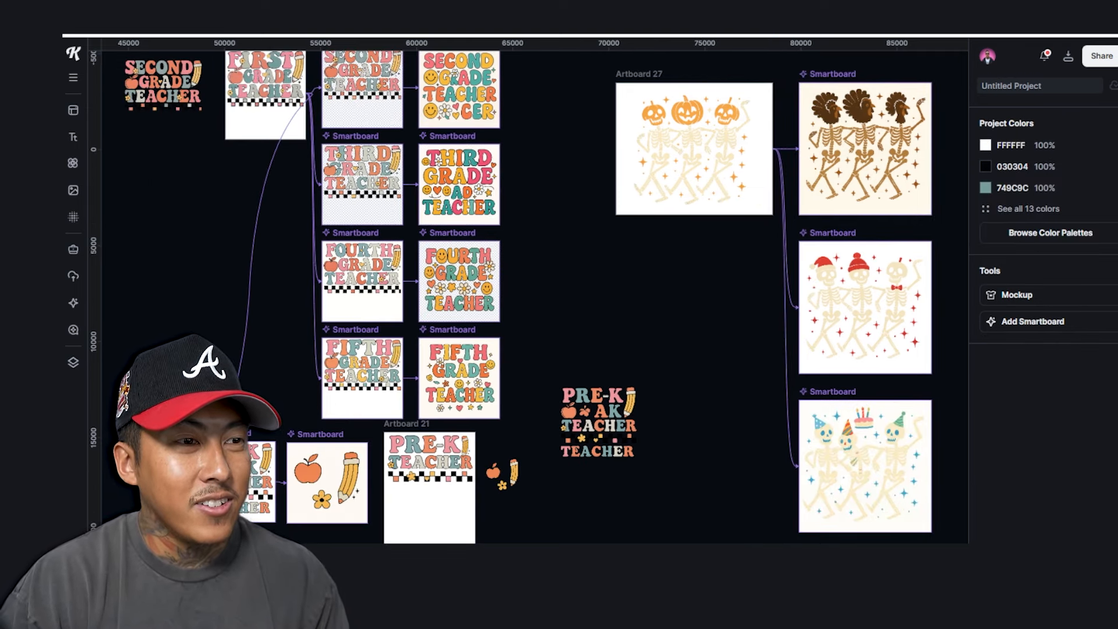
Draw a new artboard and size it to 4500 × 5100
left_click_drag(614, 276, 687, 349)
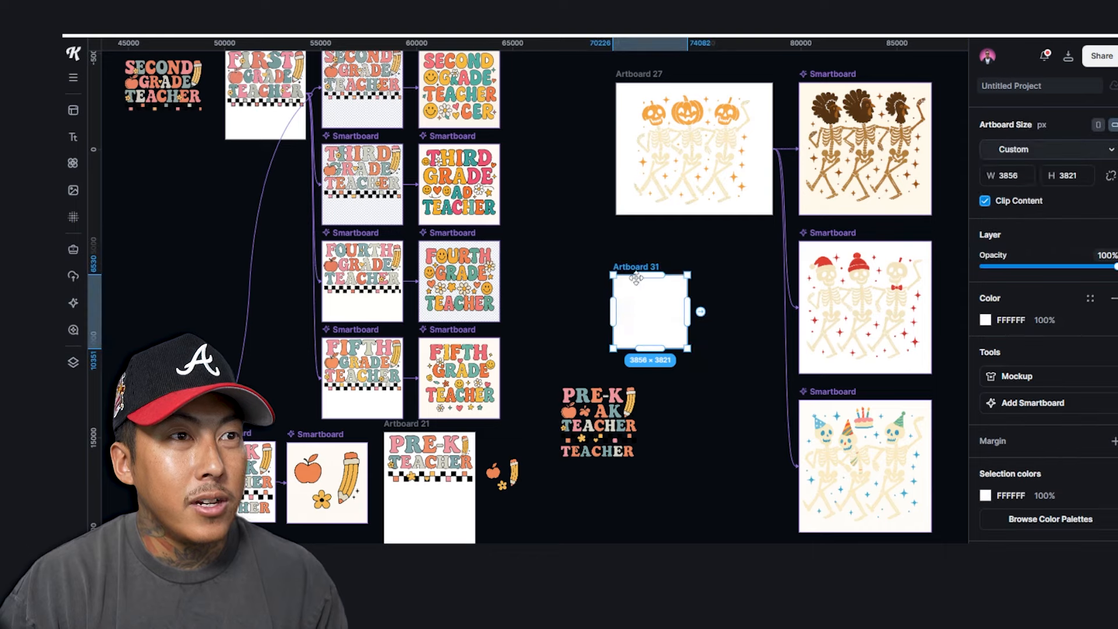
left_click(1007, 177)
type("10800")
key("Tab")
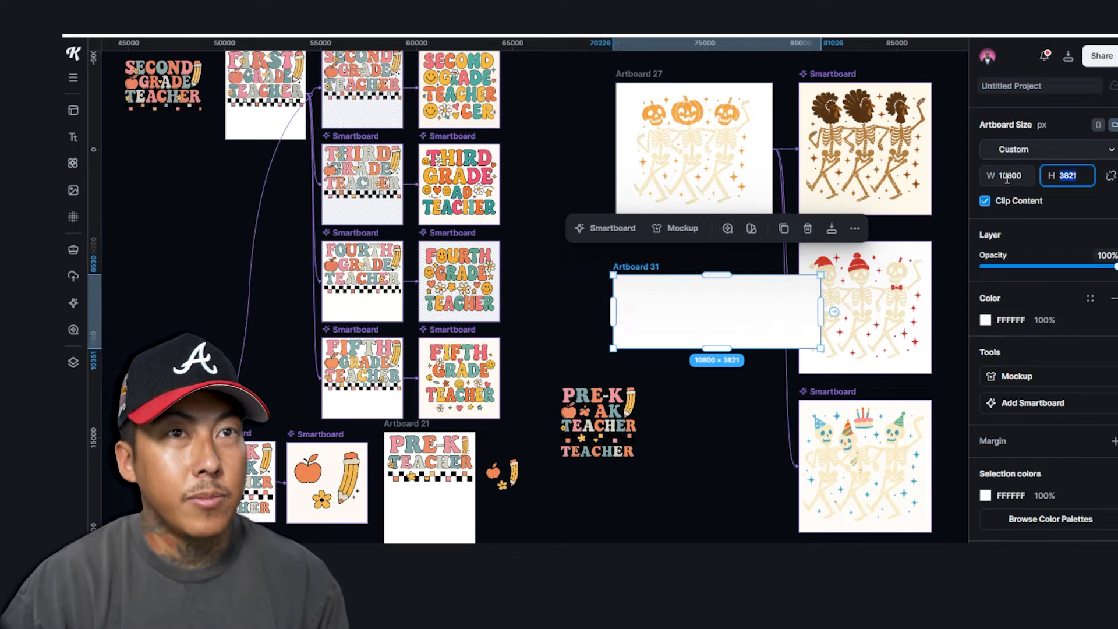
left_click(1007, 177)
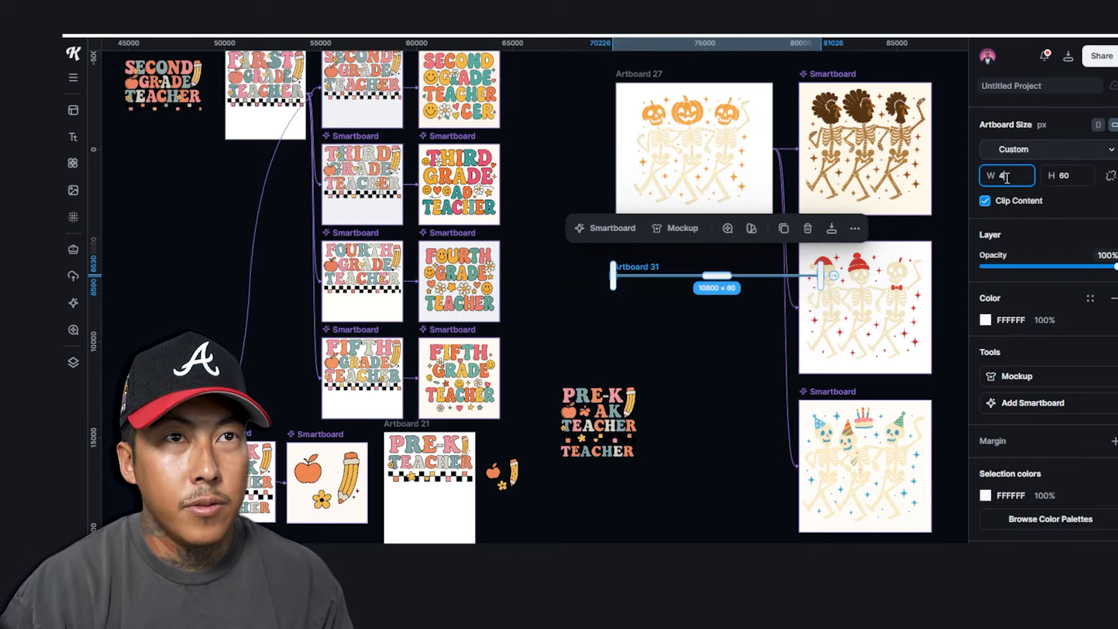
type("4500")
key("Tab")
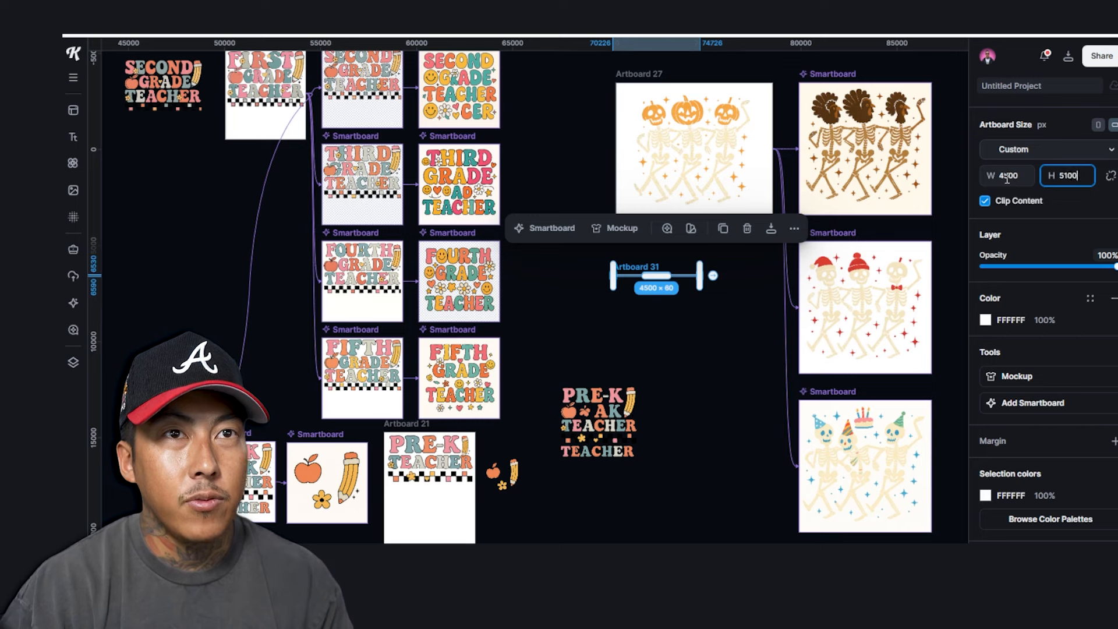
type("5100")
key("Return")
Place the SECOND GRADE TEACHER design onto the new Artboard 31
left_click(612, 527)
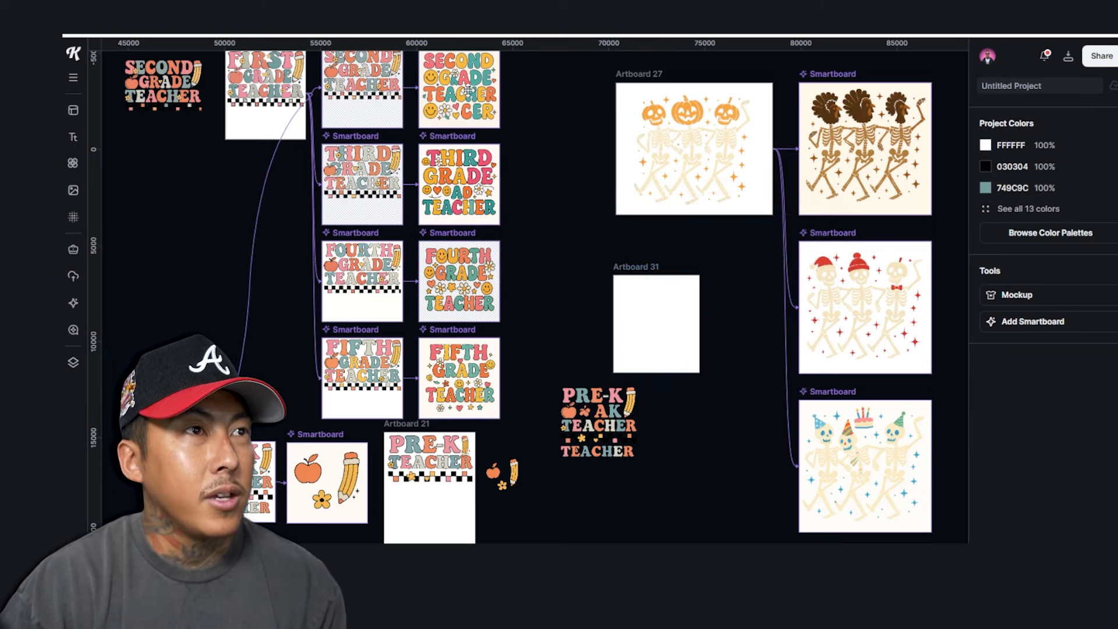
left_click_drag(410, 187, 668, 316)
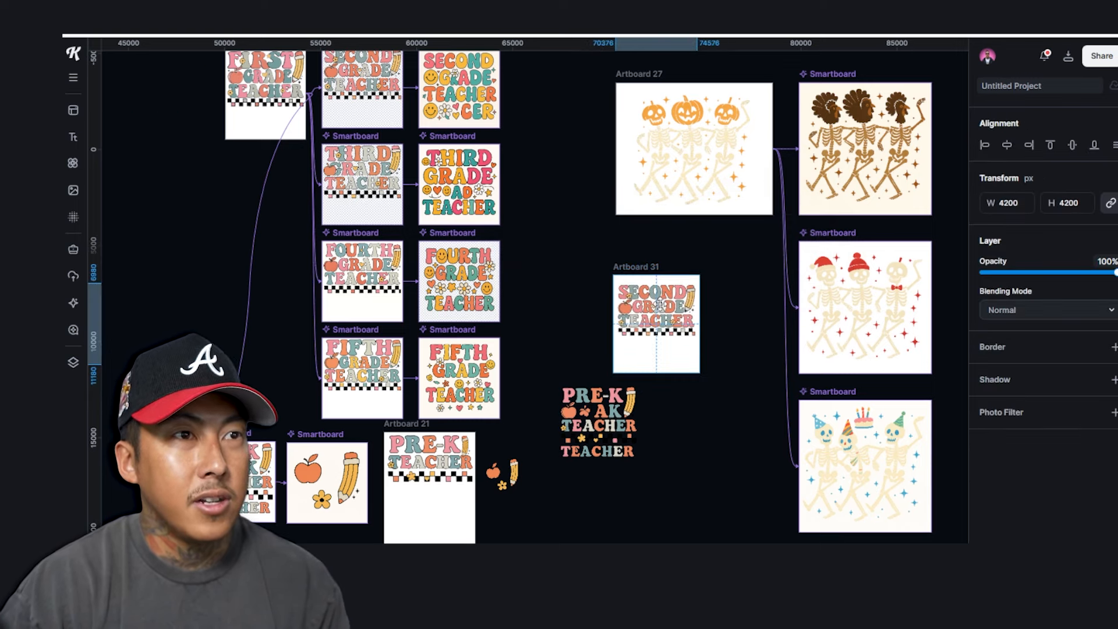
scroll(668, 317, "up", 4)
left_click(597, 245)
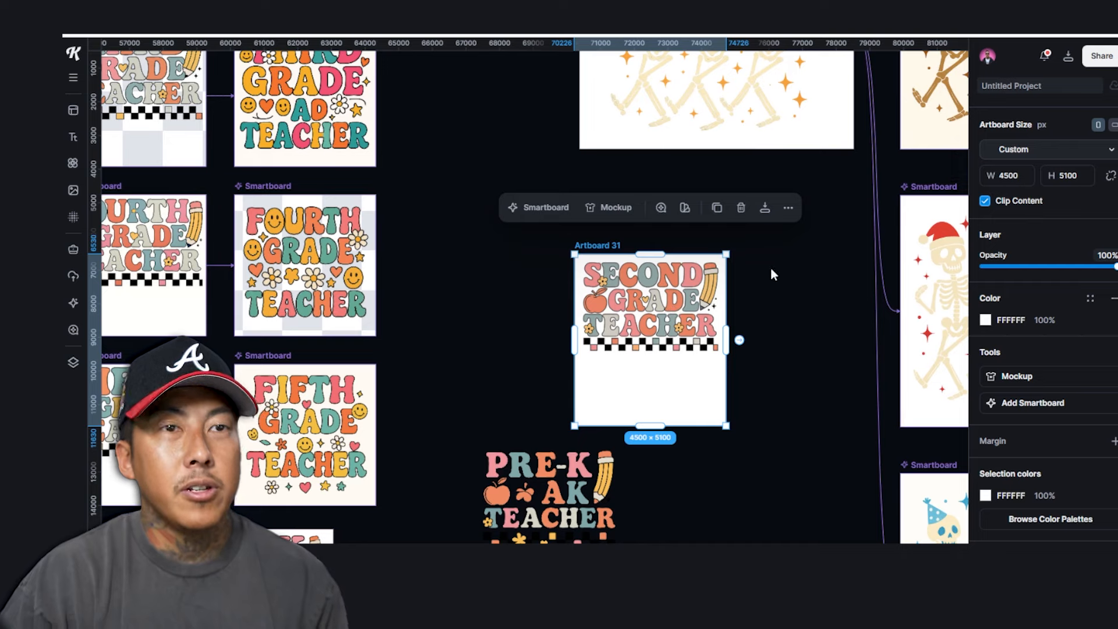
Hide Artboard 31's white background and rename it 'second grade teacher'
left_click(74, 364)
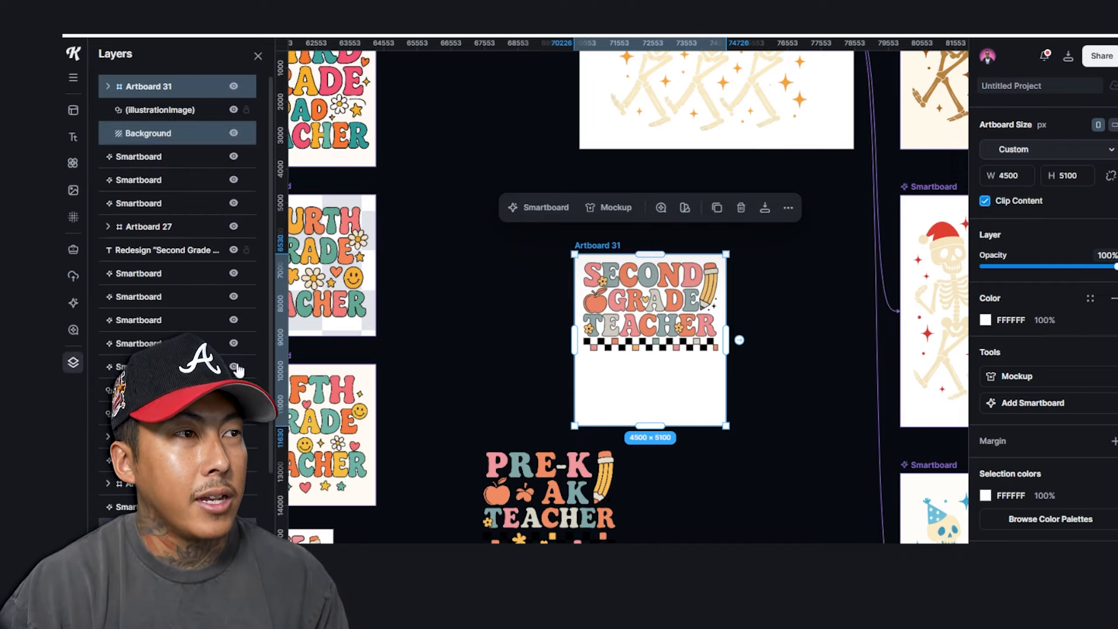
left_click(233, 135)
left_click(482, 282)
left_click(603, 249)
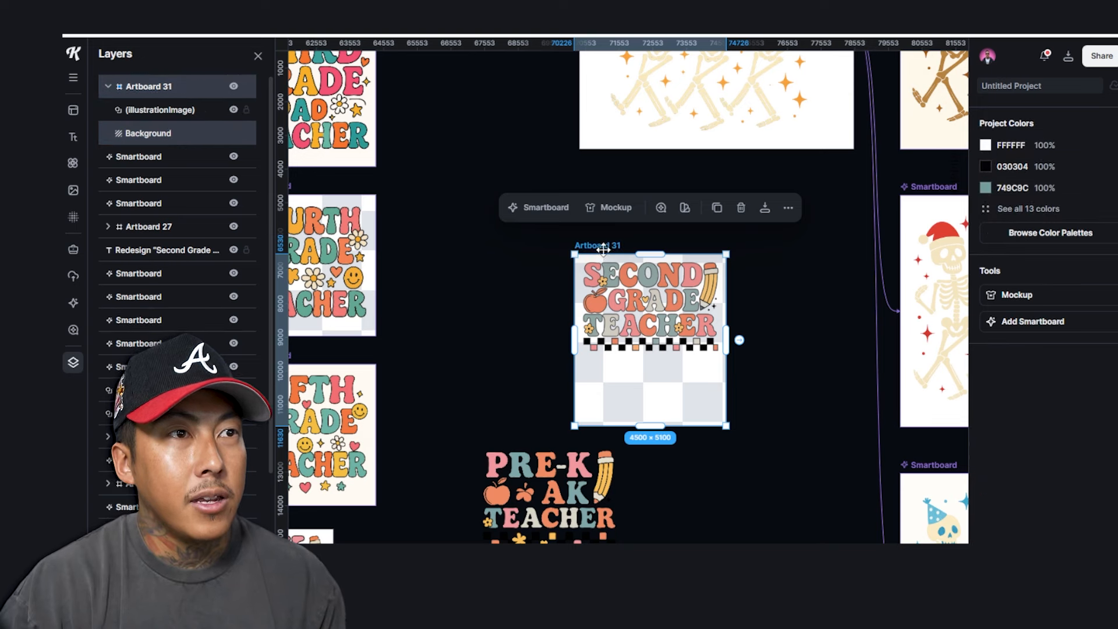
double_click(610, 246)
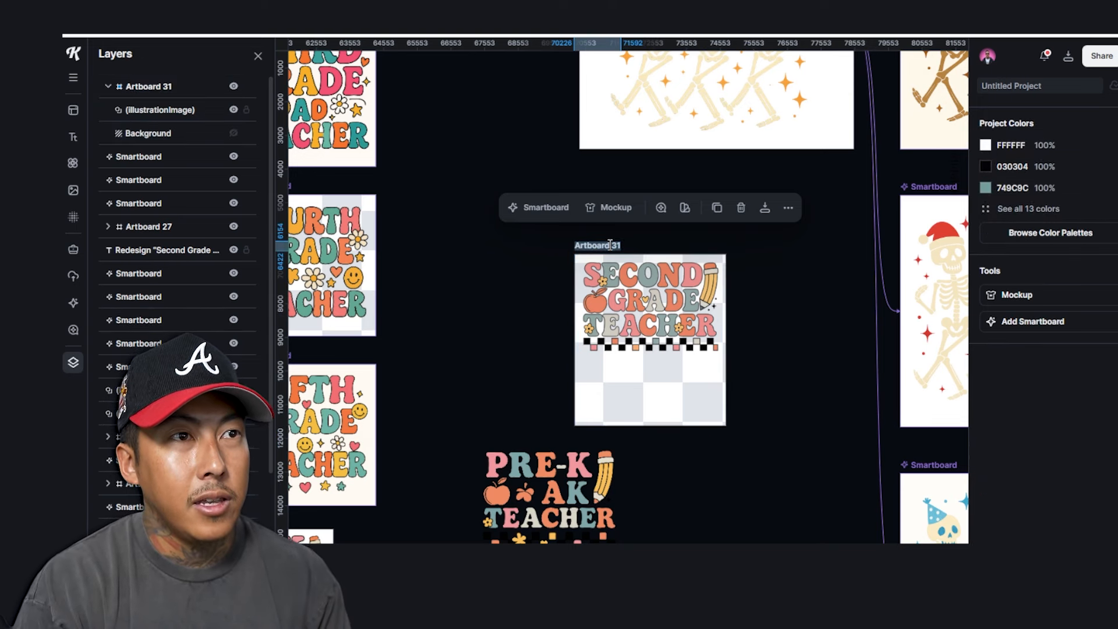
type("second grade teach")
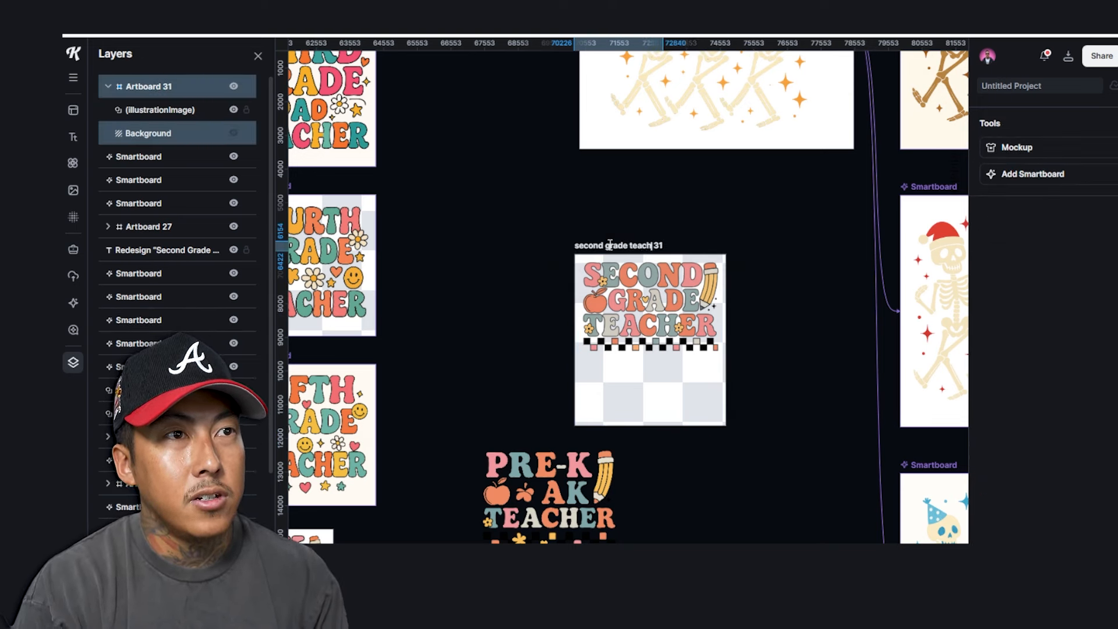
type("er")
left_click(678, 210)
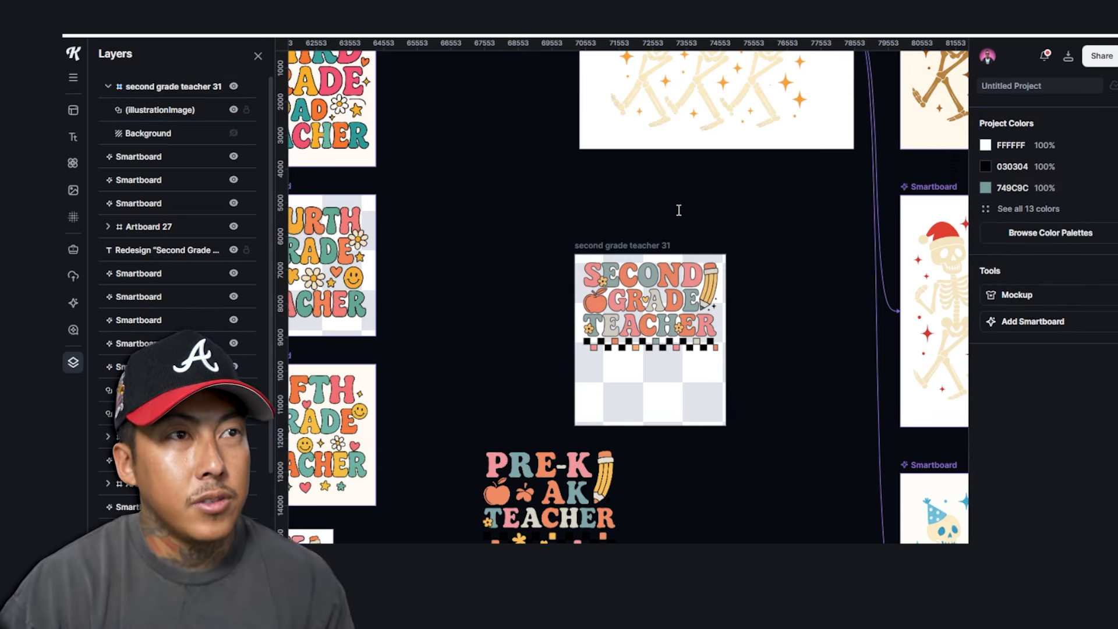
Download the second grade teacher 31 artboard as a 4500 × 5100 PNG
left_click(258, 57)
left_click(599, 247)
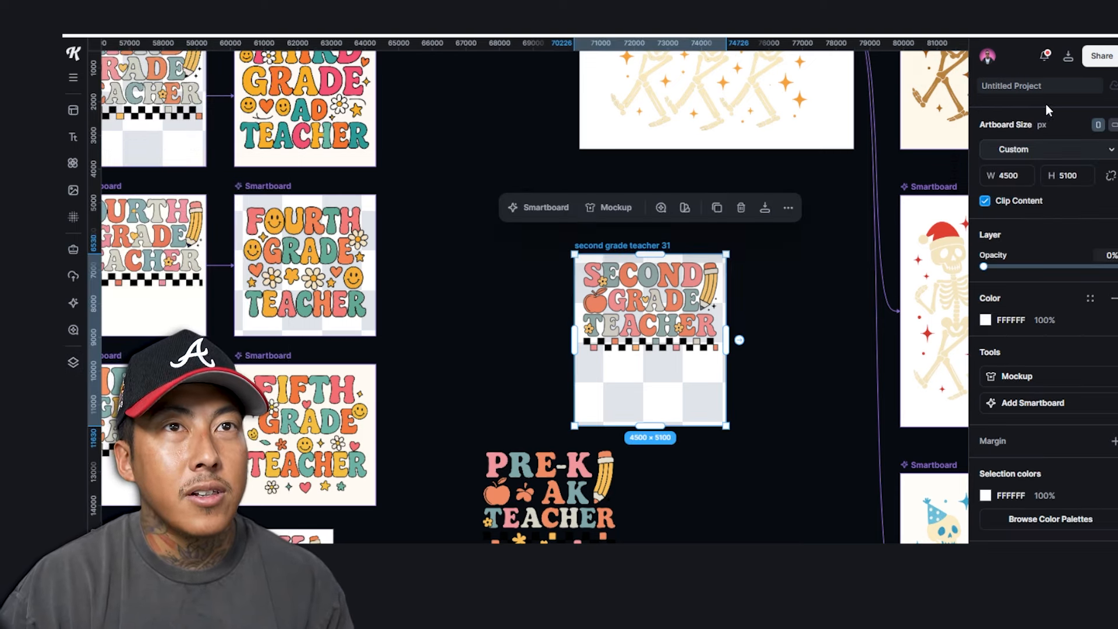
left_click(1068, 56)
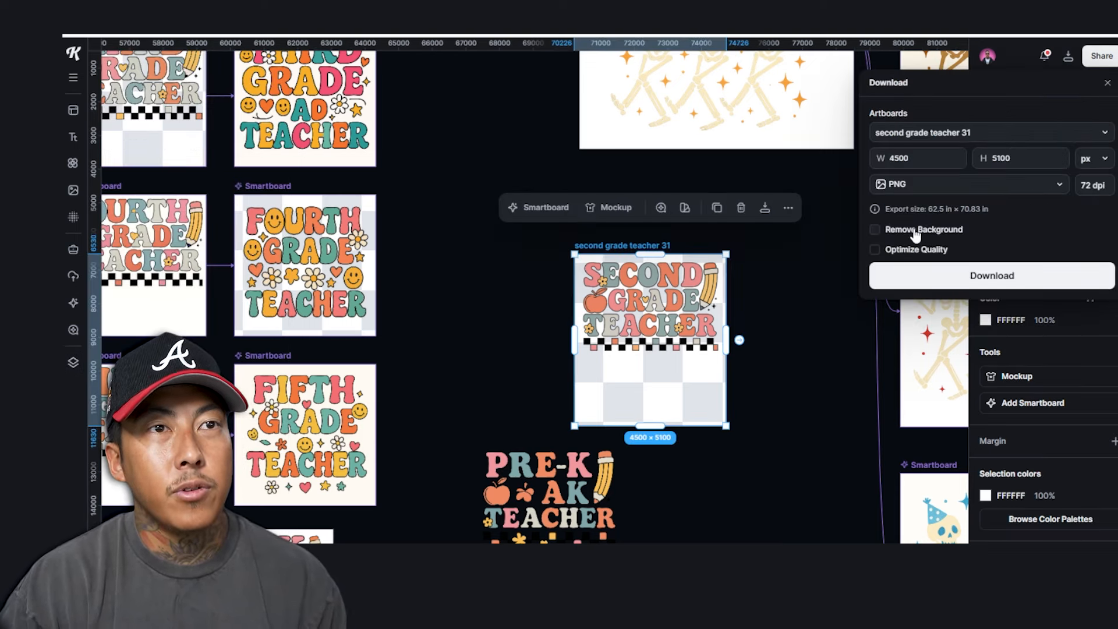
left_click(1025, 275)
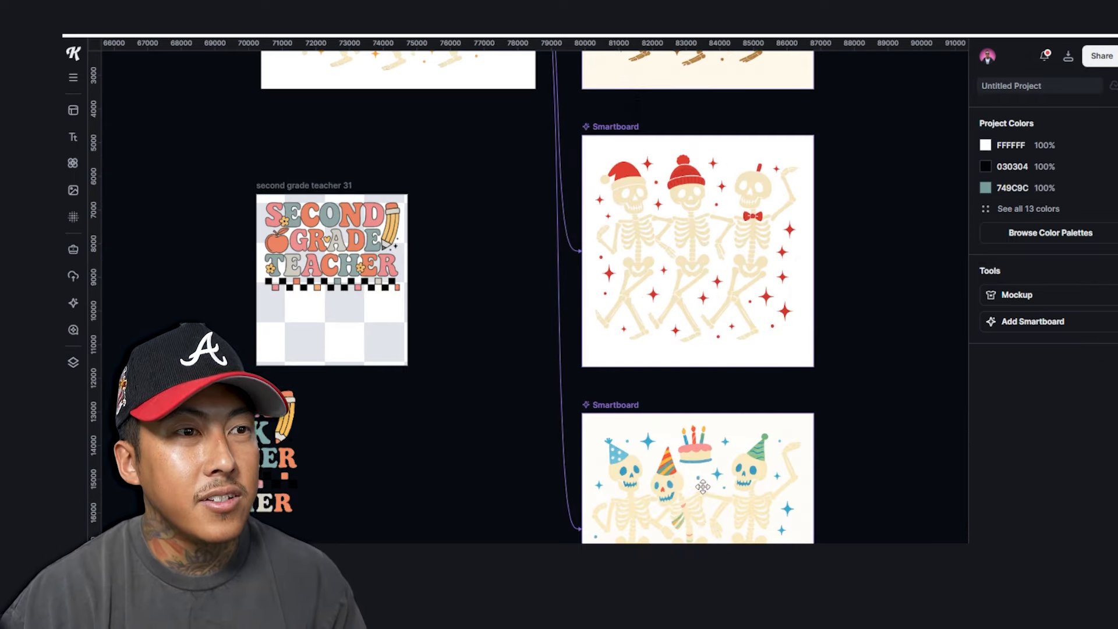
scroll(703, 486, "down", 3)
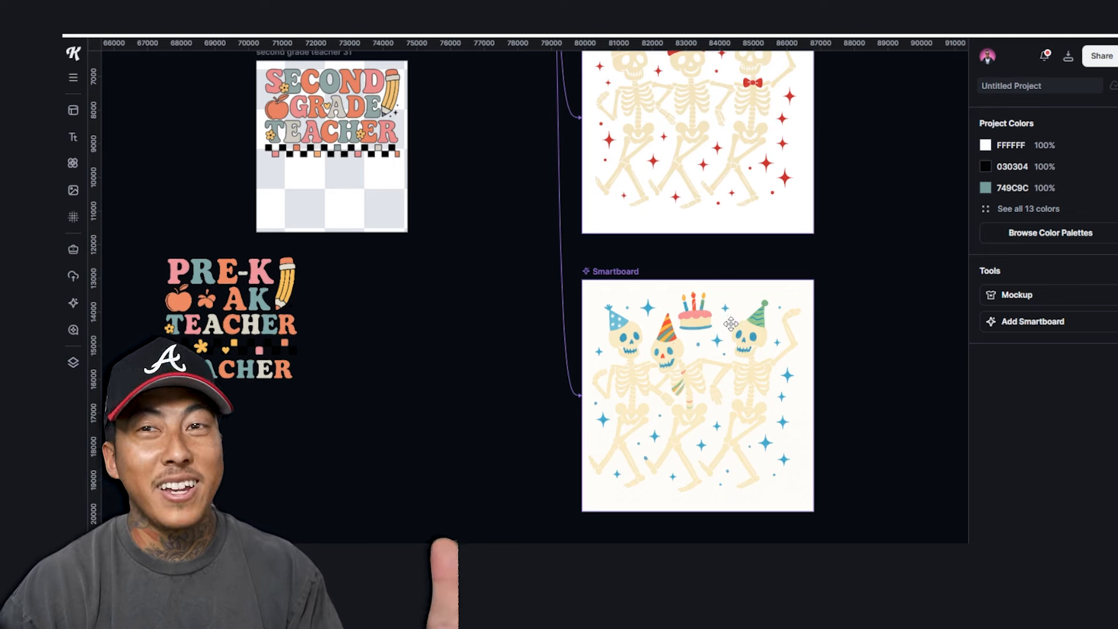
Scroll around the Kittl canvas to look over the holiday skeleton smartboards
scroll(722, 336, "up", 6)
scroll(709, 338, "down", 6)
scroll(750, 355, "up", 9)
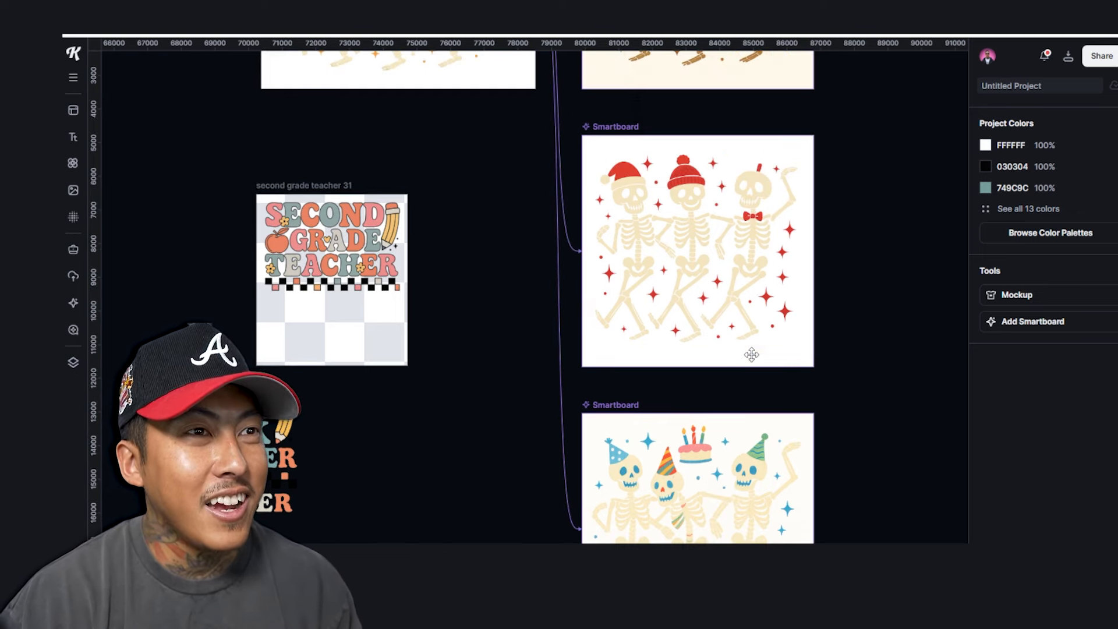
scroll(505, 385, "down", 3)
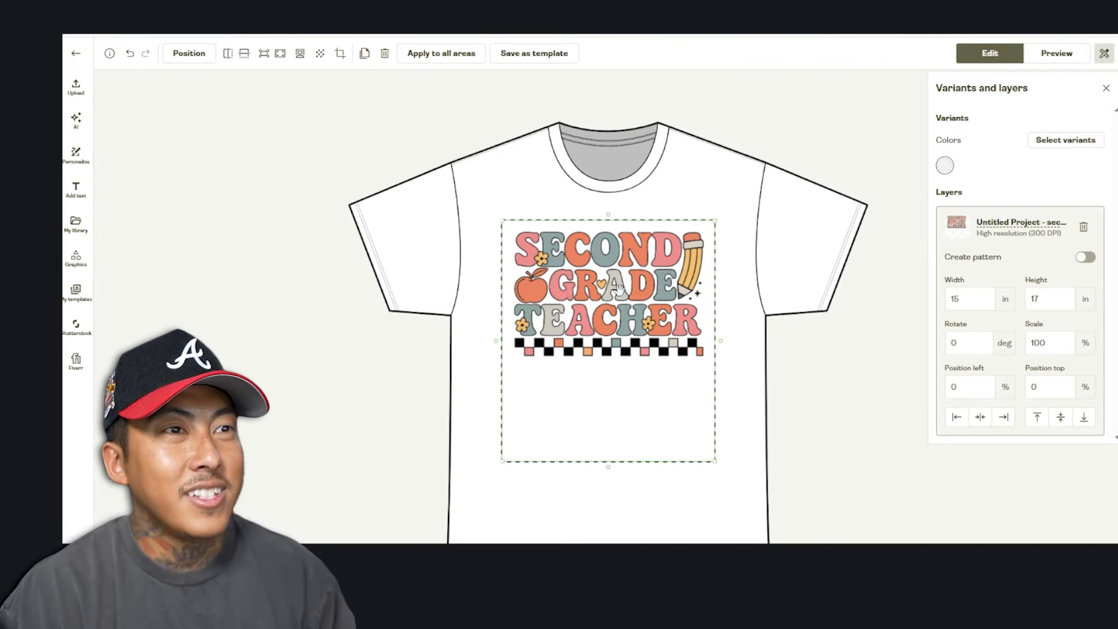
Deselect the SECOND GRADE TEACHER design placed on the Printify white tee
left_click(1002, 451)
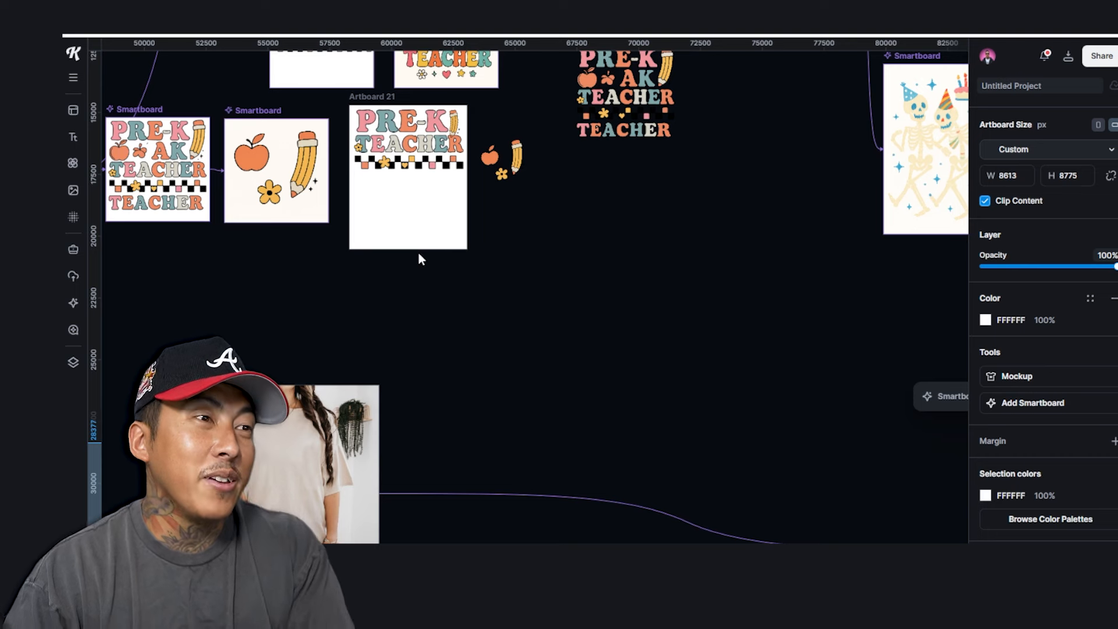
Pan to Artboard 32 and move the classroom-scene smartboard beside its beige-tee photo
left_click_drag(505, 370, 566, 346)
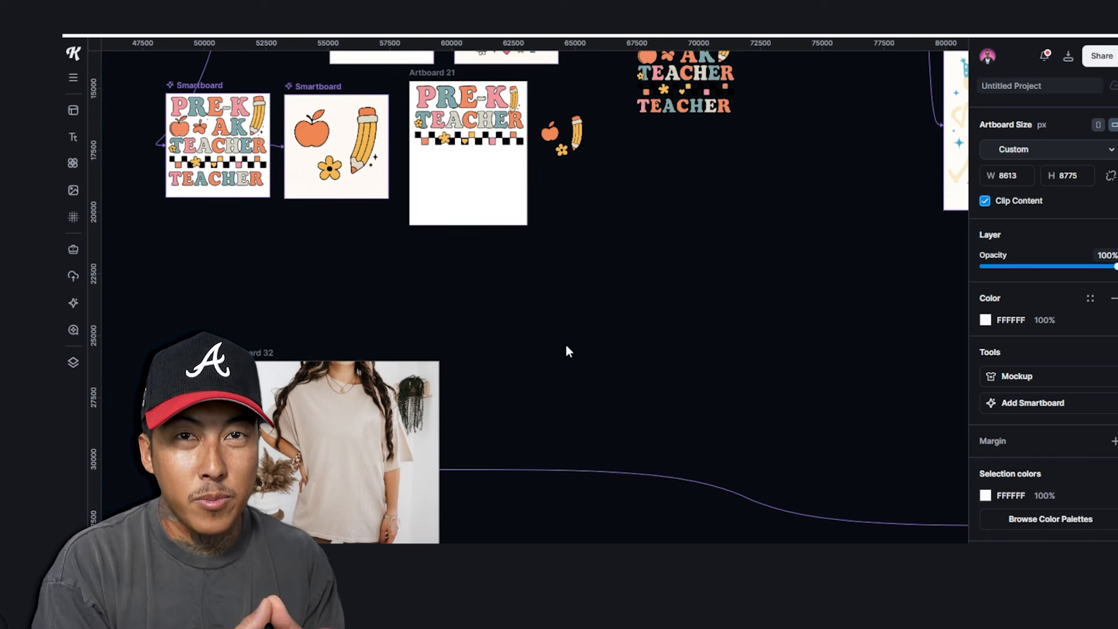
left_click(569, 351)
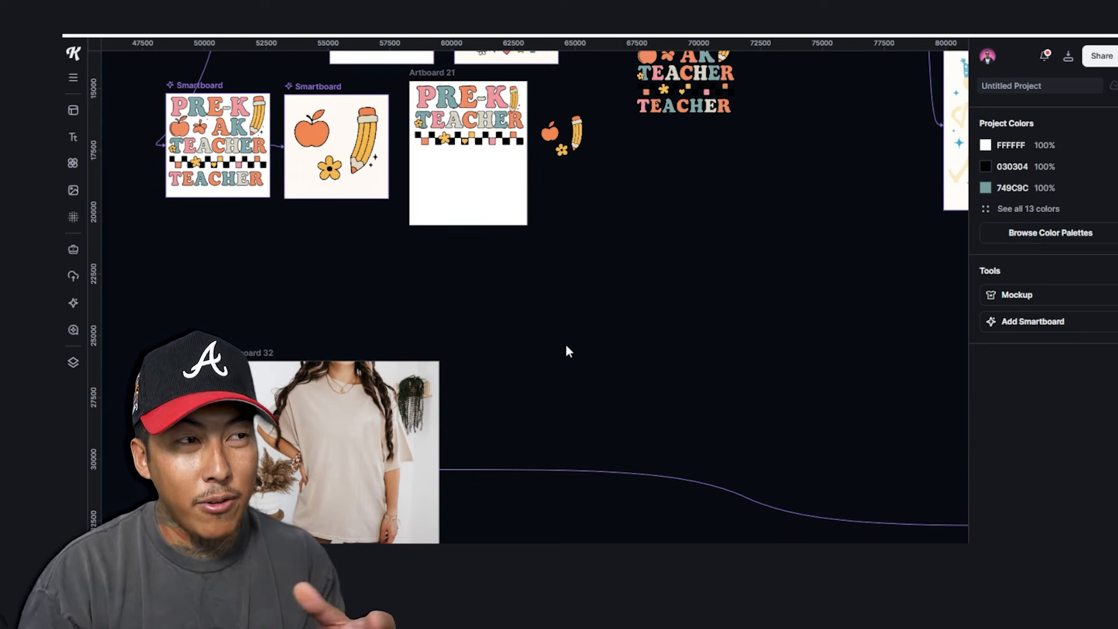
left_click(255, 357)
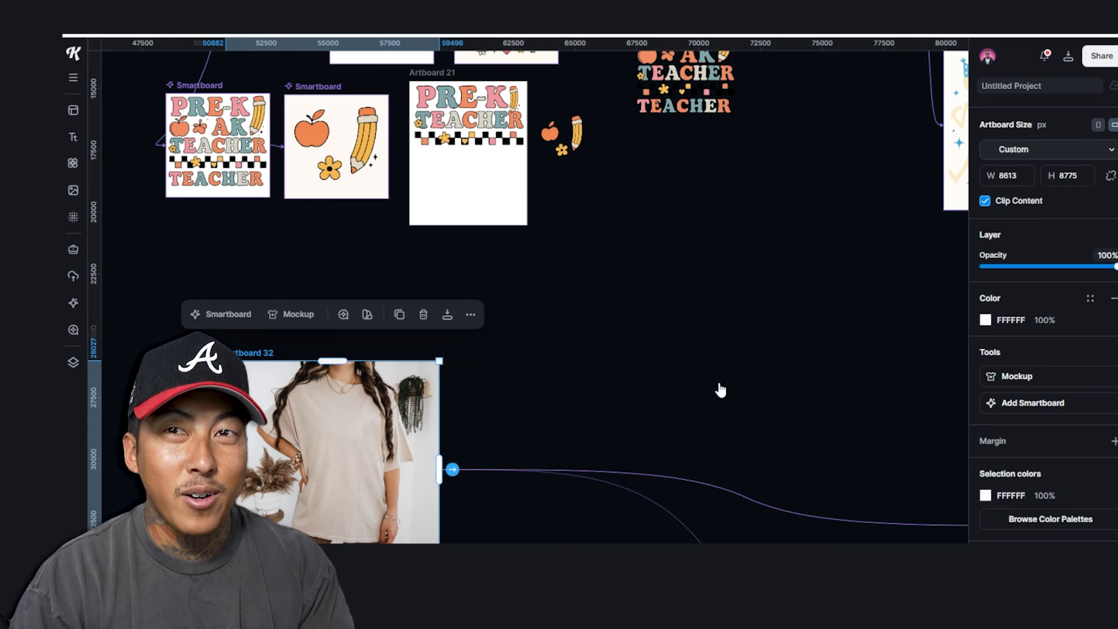
left_click_drag(812, 382, 676, 331)
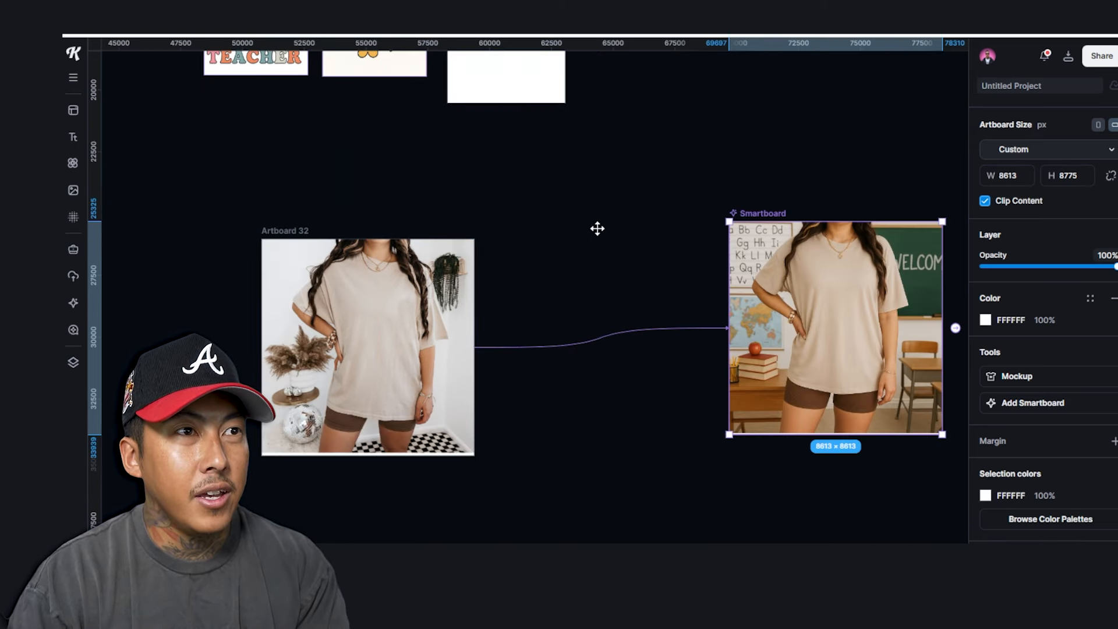
left_click_drag(596, 227, 536, 238)
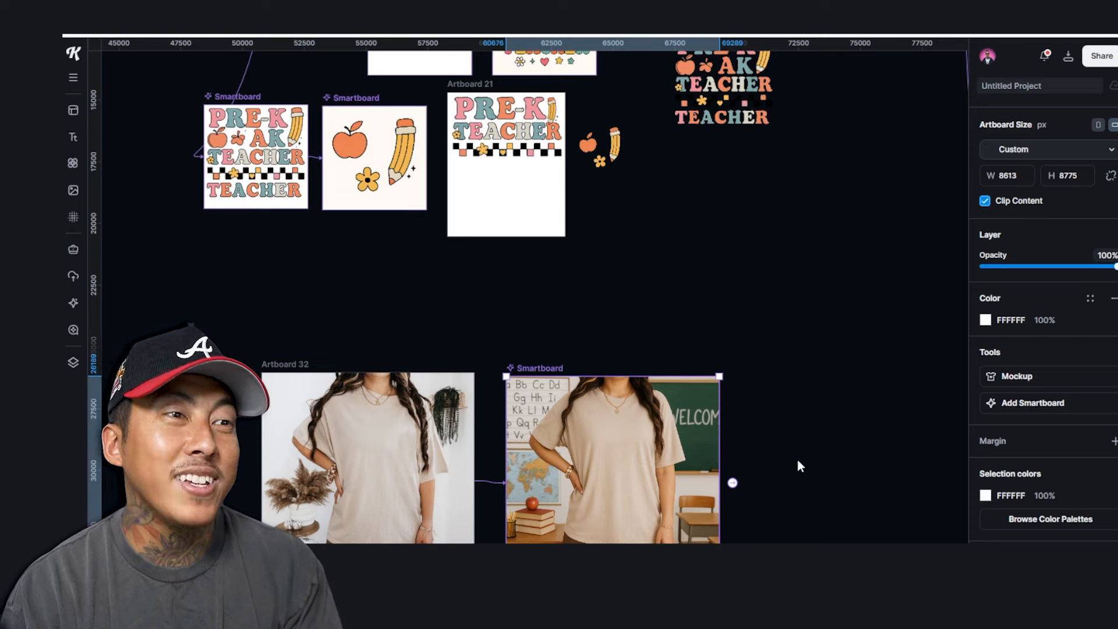
left_click(686, 127)
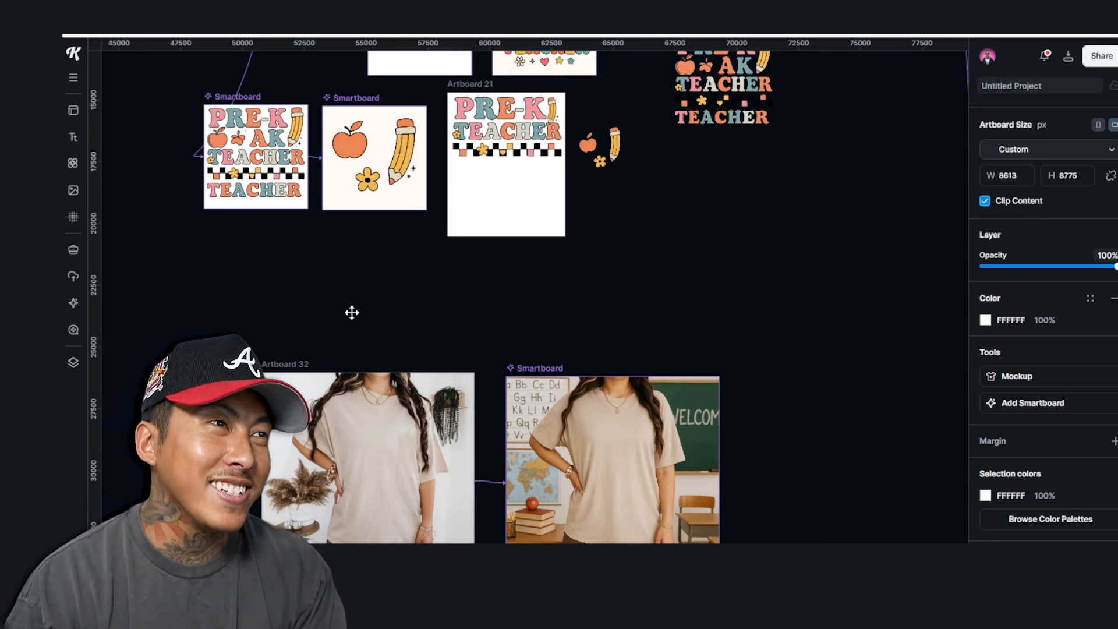
Drag the SECOND GRADE TEACHER artwork onto the classroom tee, centre it on the chest and shrink it
scroll(518, 284, "up", 5)
left_click(806, 280)
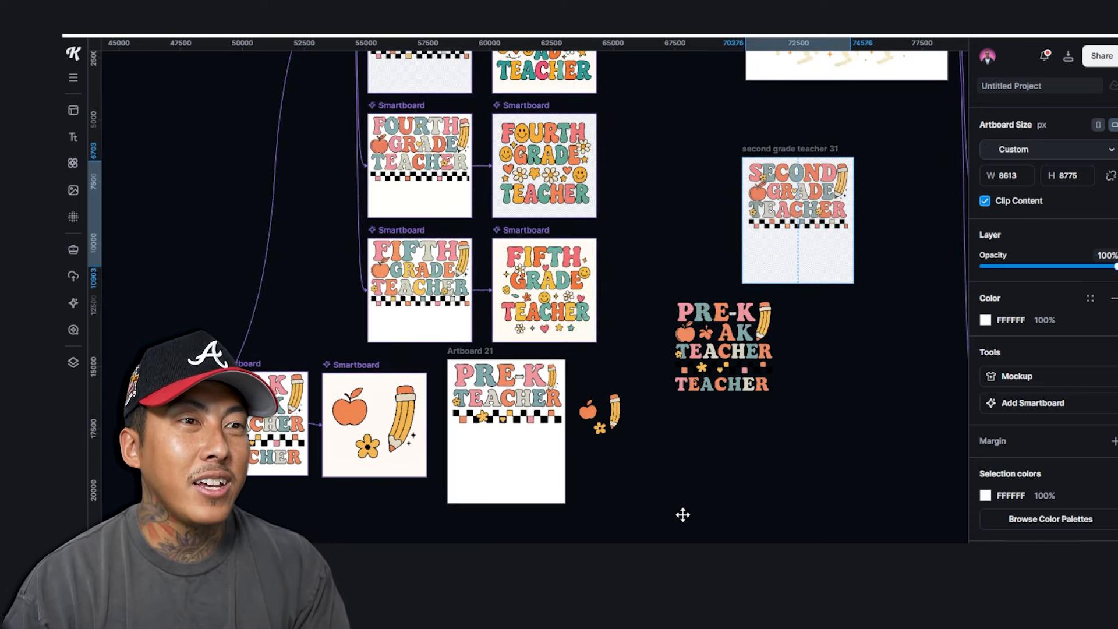
left_click_drag(768, 251, 659, 441)
left_click_drag(655, 315, 627, 458)
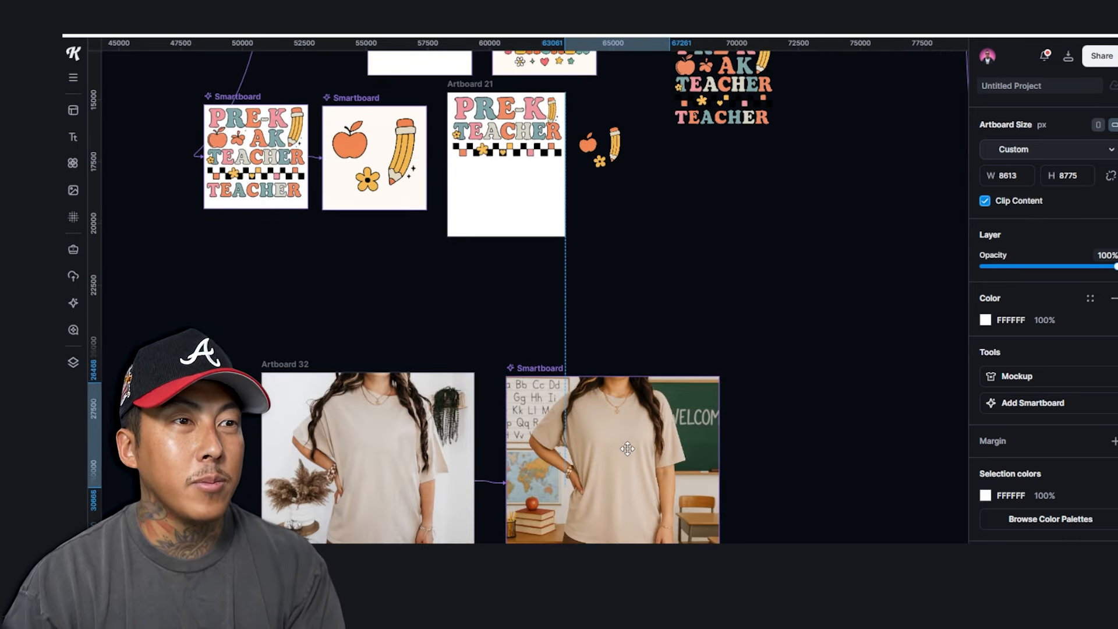
right_click(627, 457)
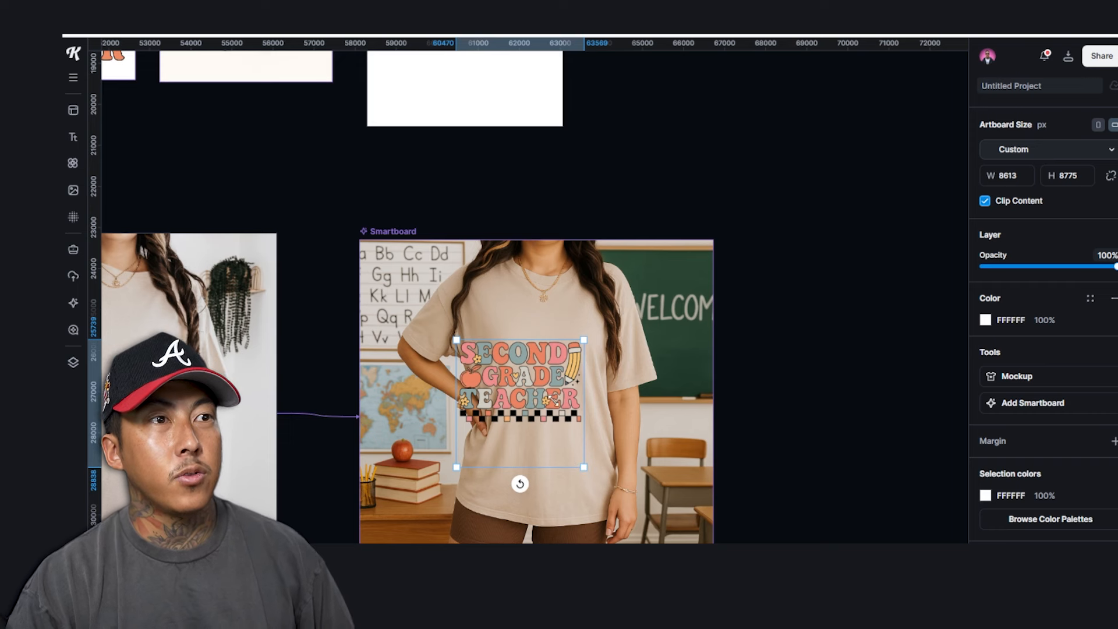
mouse_move(569, 384)
left_mouse_down()
mouse_move(568, 350)
mouse_move(571, 369)
left_mouse_up()
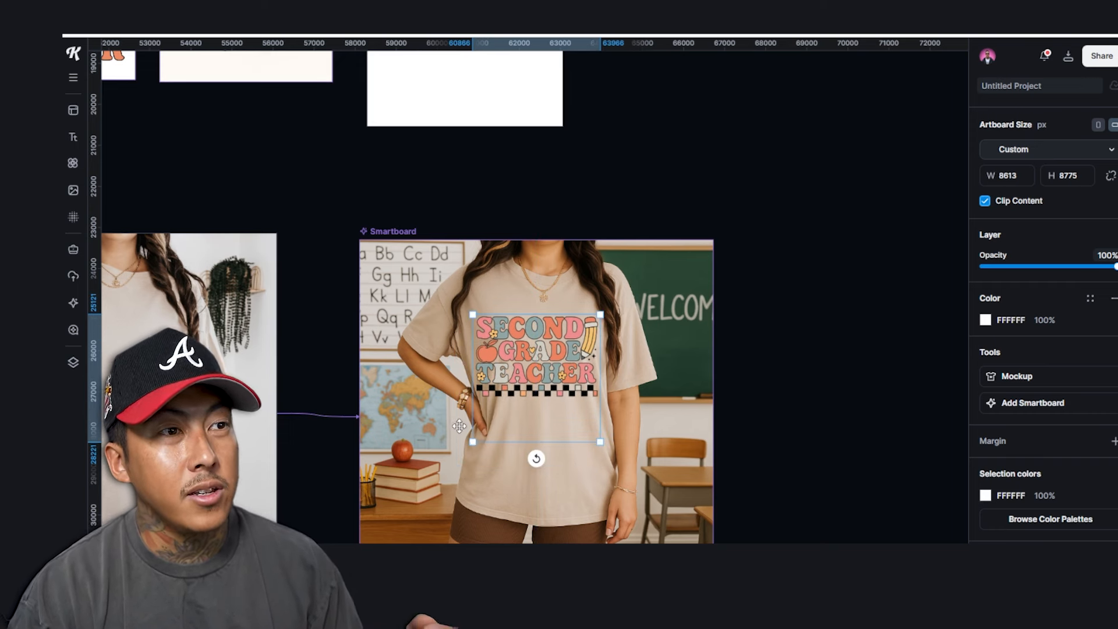
left_click_drag(485, 434, 495, 426)
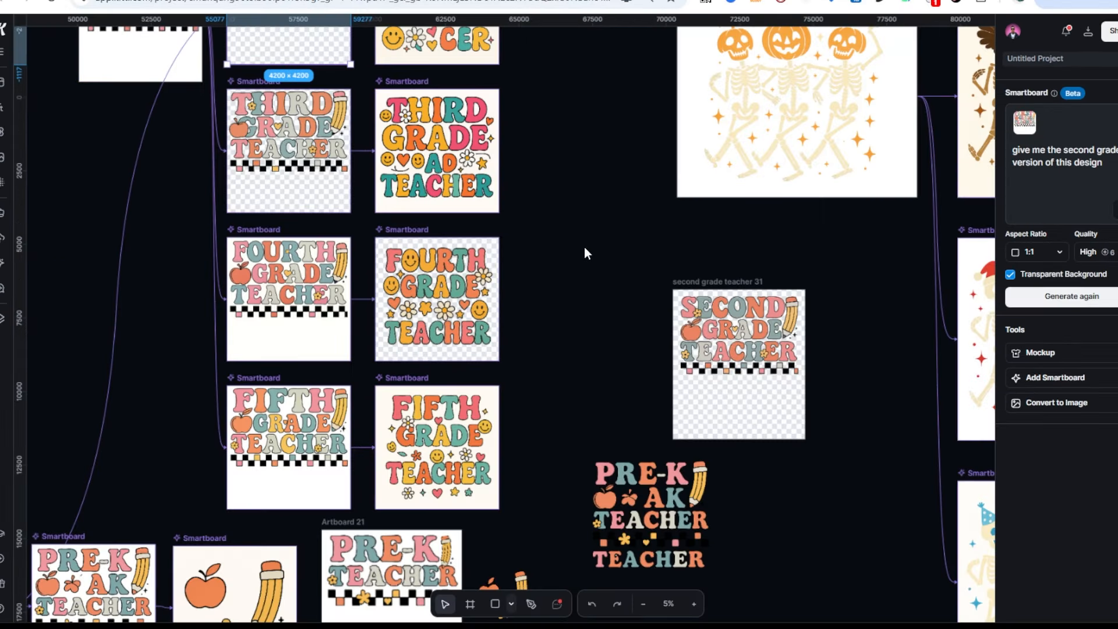
Move the loose apple-and-pencil graphic to the lower right, away from Artboard 21
left_click(584, 253)
scroll(584, 253, "down", 3)
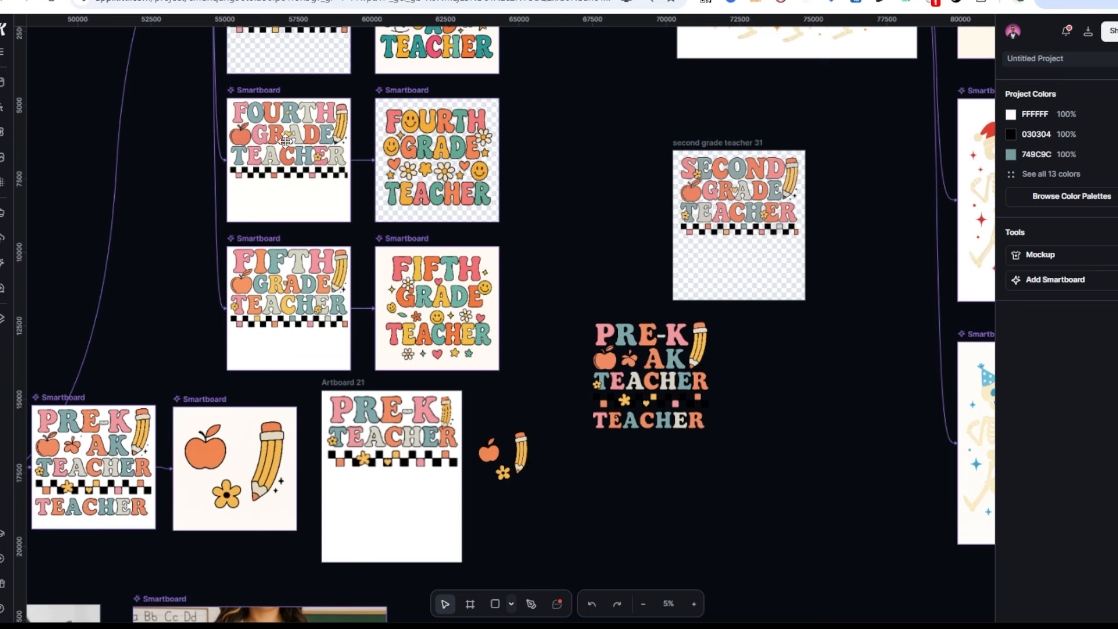
left_click(370, 414)
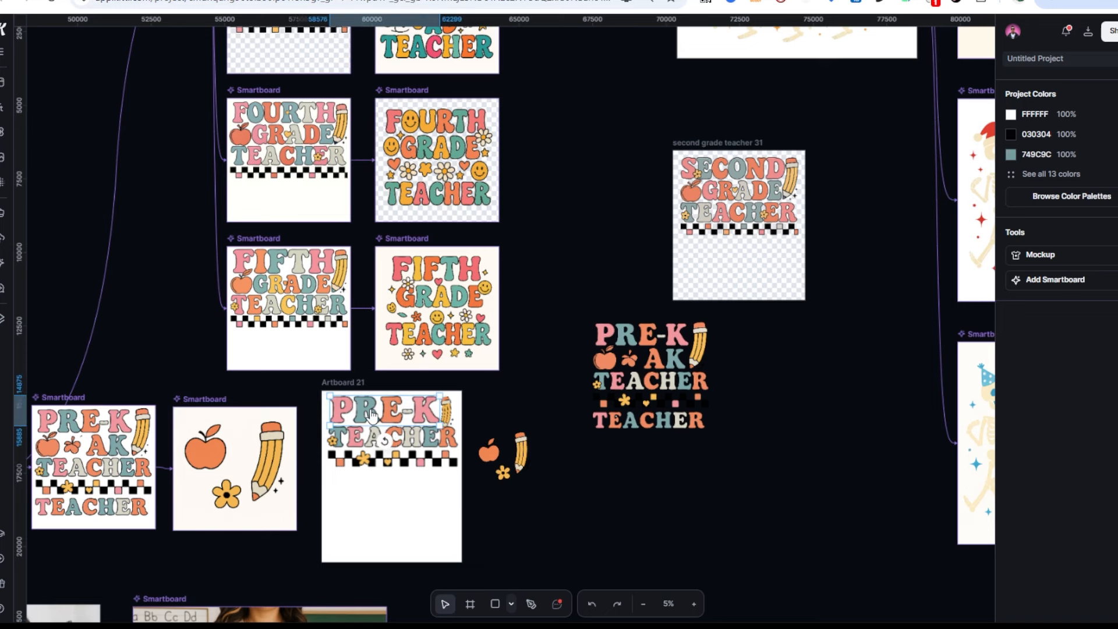
left_click_drag(465, 498, 336, 403)
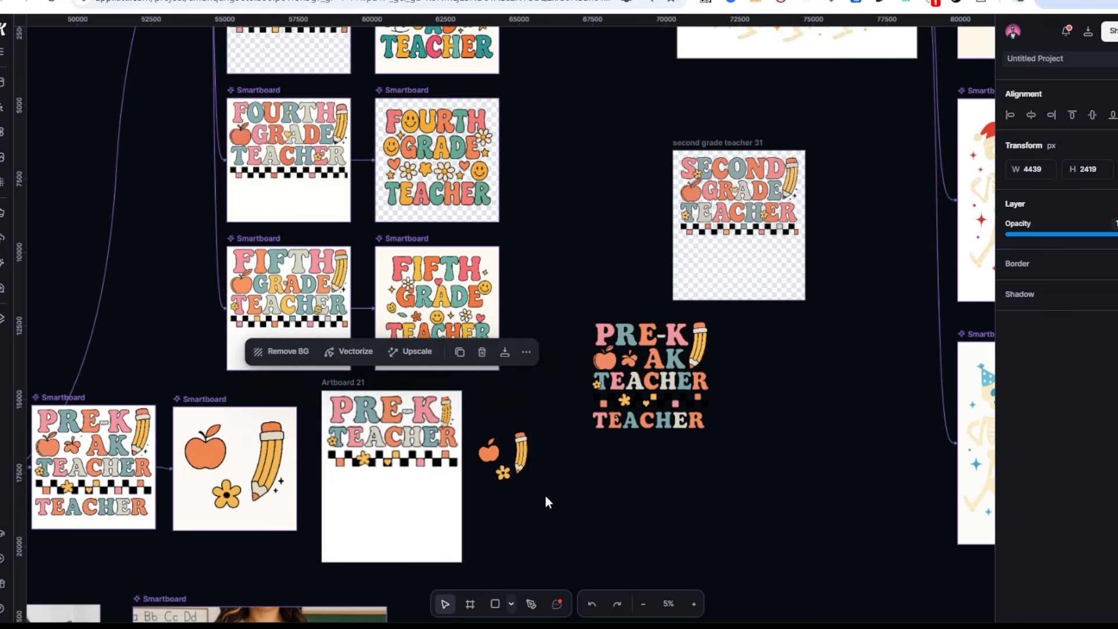
left_click_drag(545, 496, 484, 432)
left_click_drag(488, 453, 859, 539)
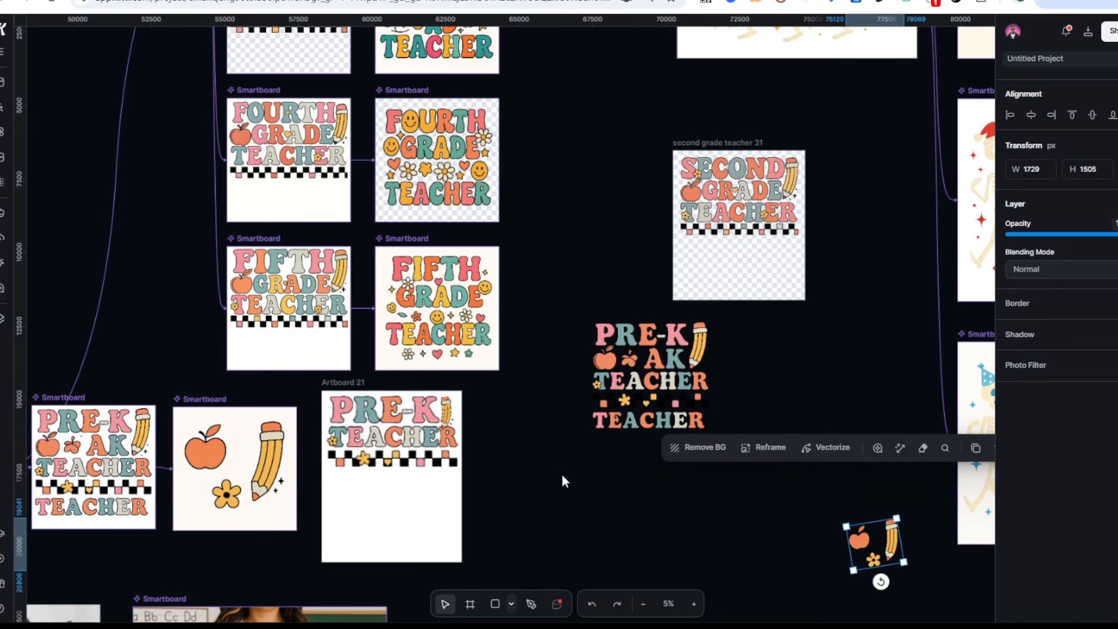
Shift the PRE-K AK TEACHER graphic farther right and select Artboard 21
left_click_drag(560, 479, 691, 315)
left_click_drag(643, 345, 818, 346)
left_click(351, 379)
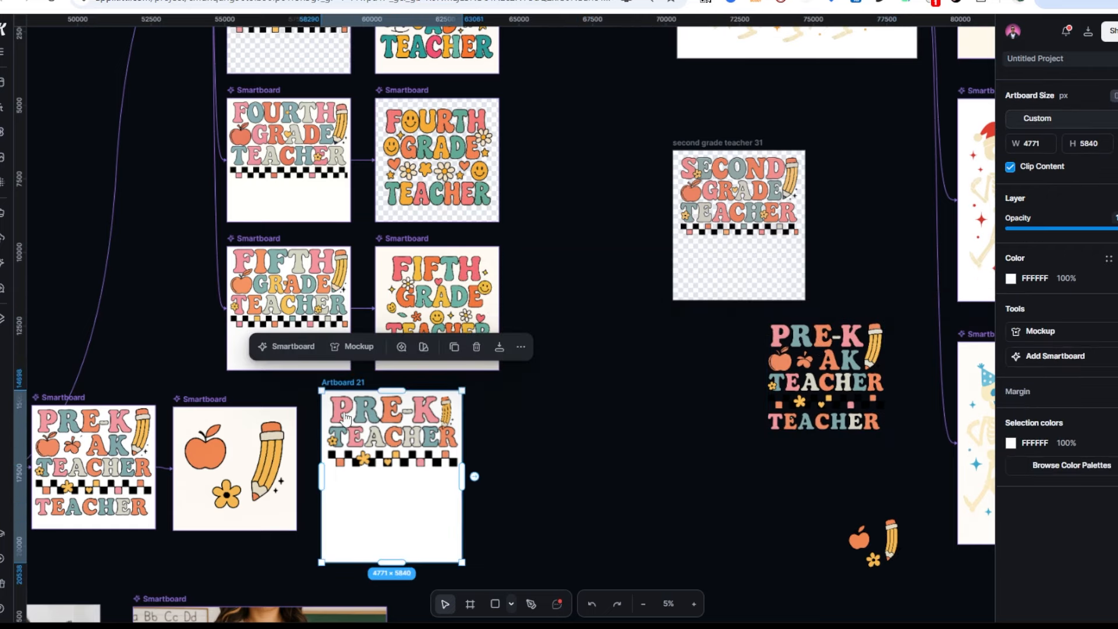
scroll(414, 433, "down", 3)
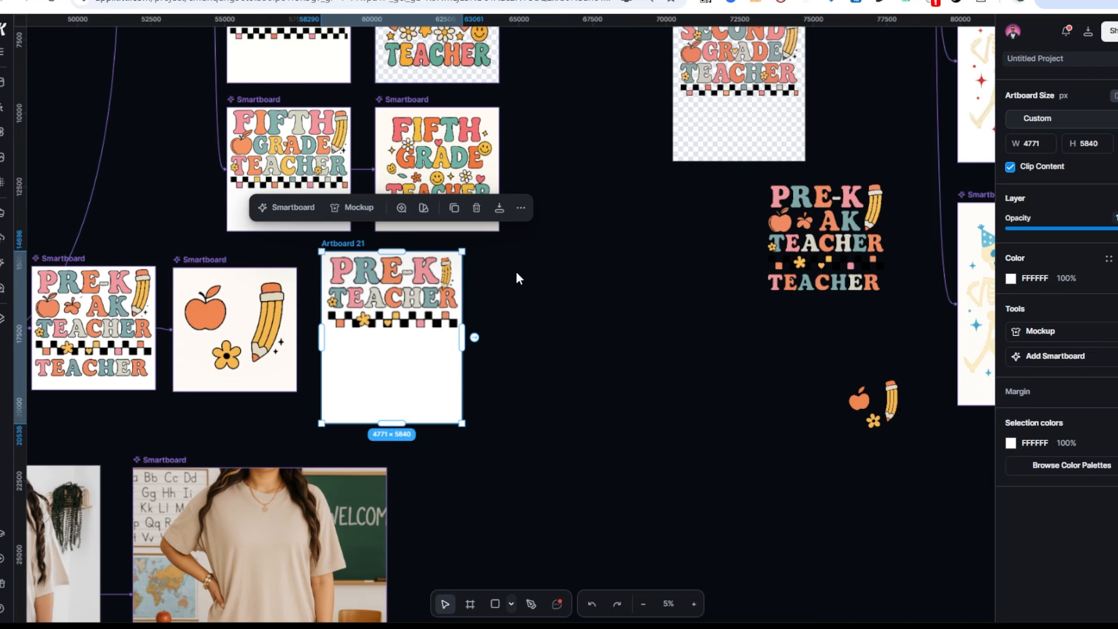
Add a smartboard from Artboard 21 prompting it to replace PRE-K TEACHER with a teacher's name
left_click(1097, 359)
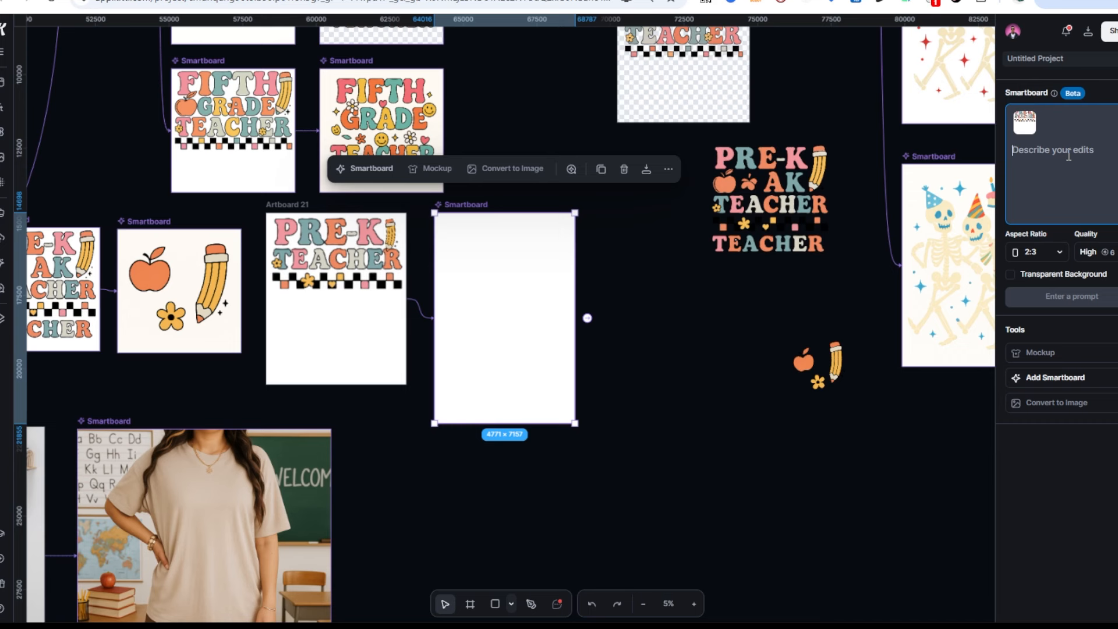
type("make it say Mrs. Smith instead of pre-k teacher")
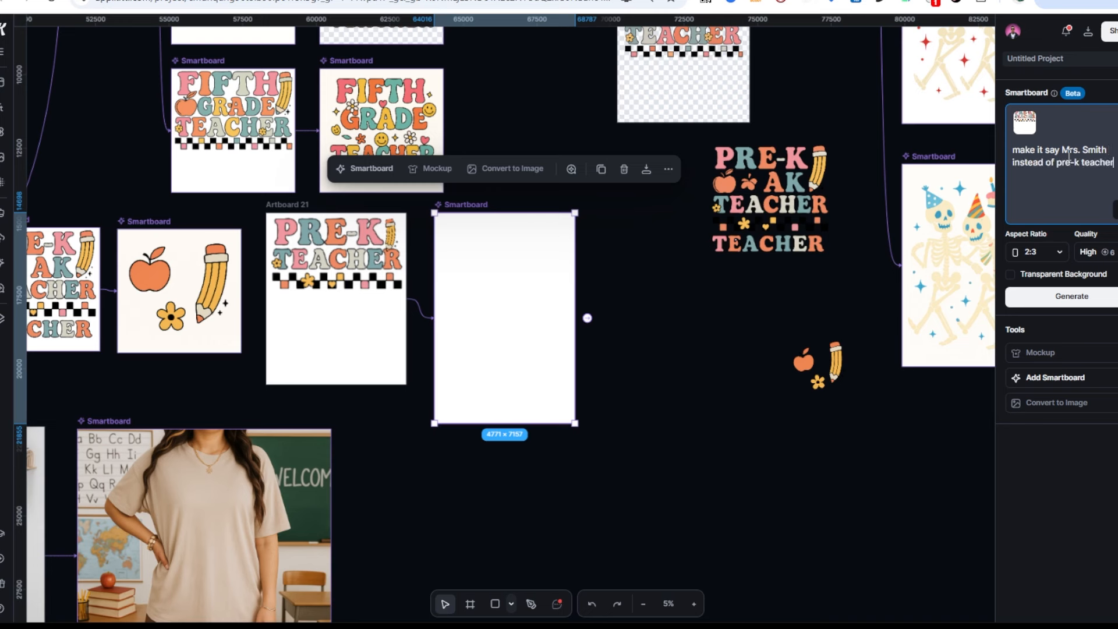
key("Return")
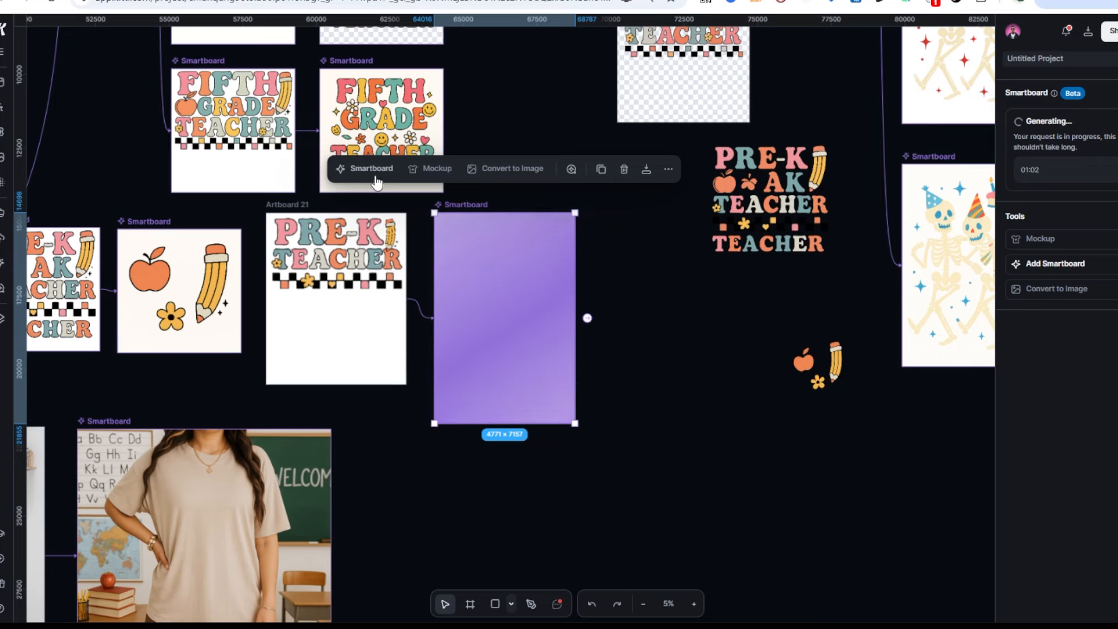
scroll(460, 309, "up", 5)
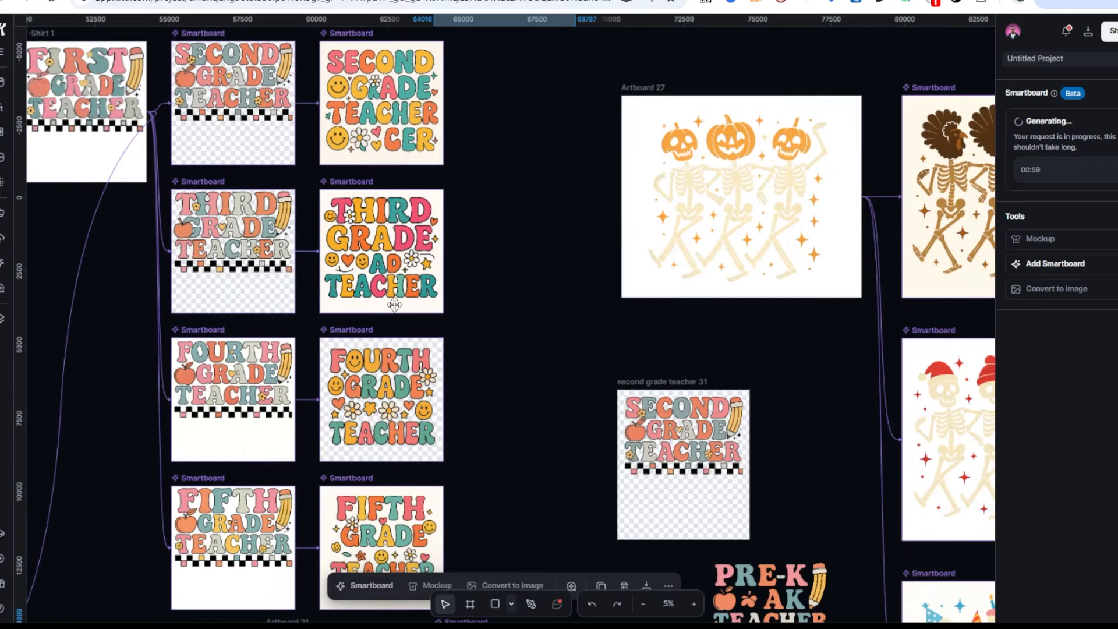
scroll(391, 278, "down", 4)
scroll(429, 149, "up", 2)
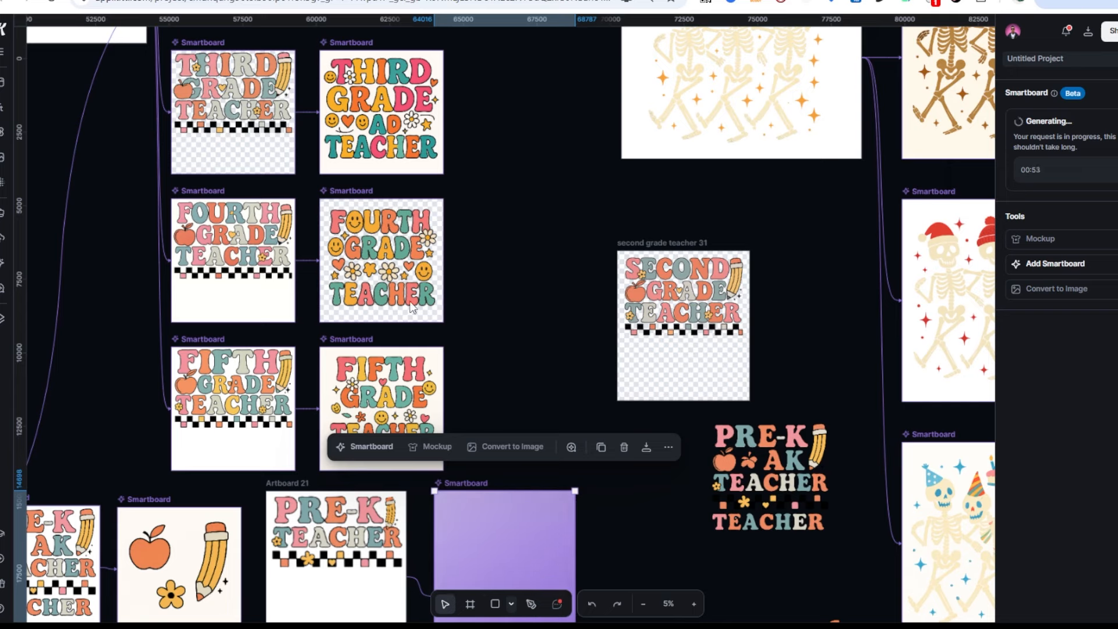
Convert the Fourth Grade Teacher smartboard to an image and move it into a new artboard
left_click(337, 237)
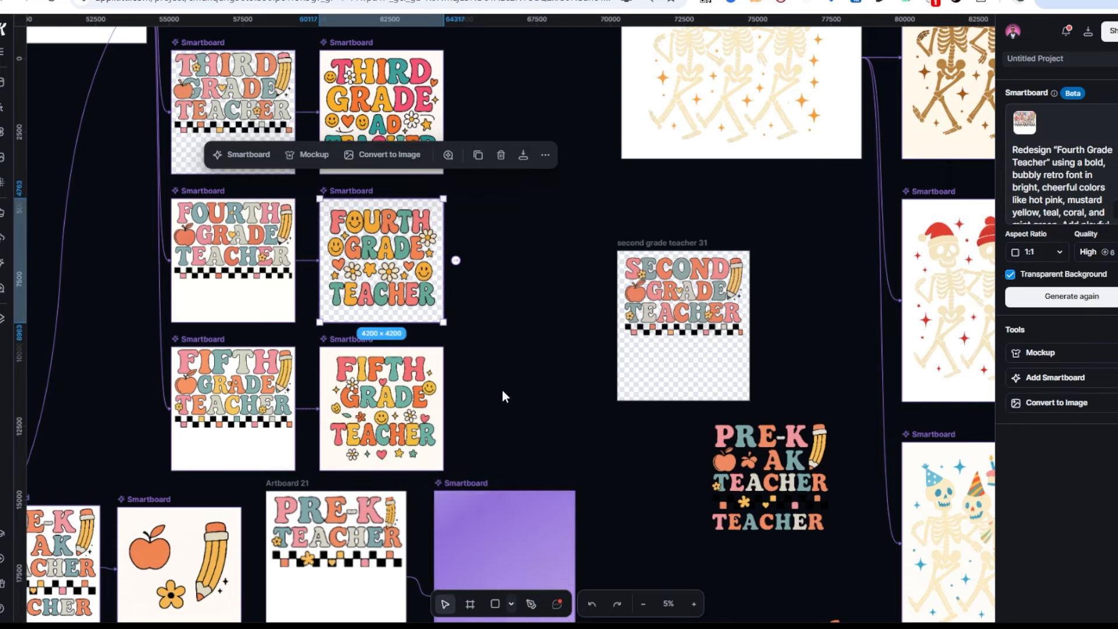
left_click(1031, 411)
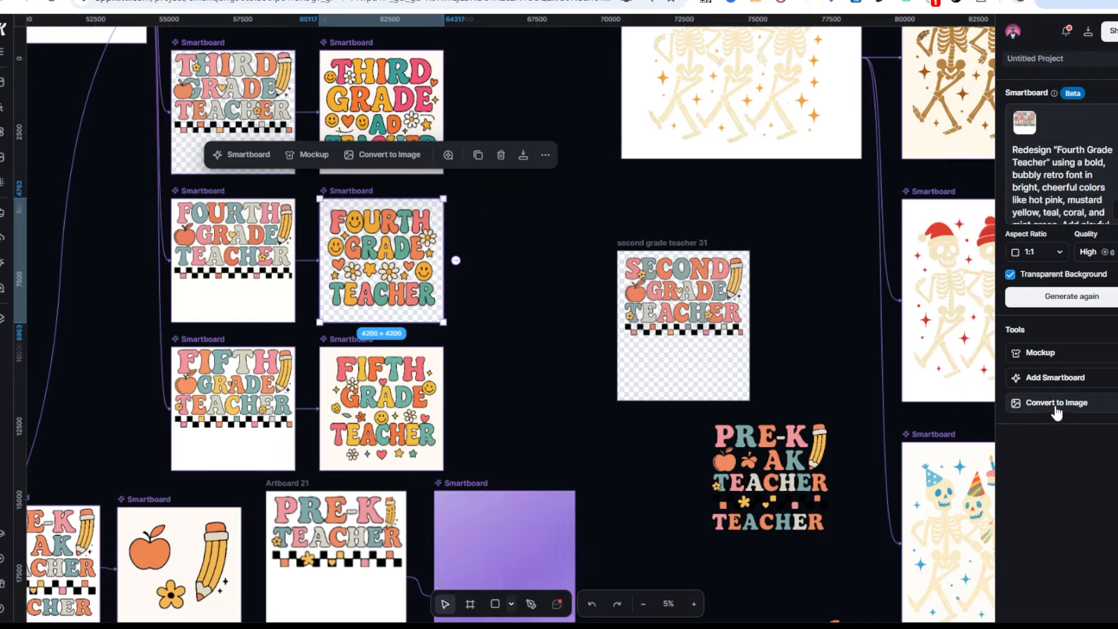
left_click(469, 604)
left_click_drag(469, 326, 578, 443)
left_click_drag(527, 273, 541, 397)
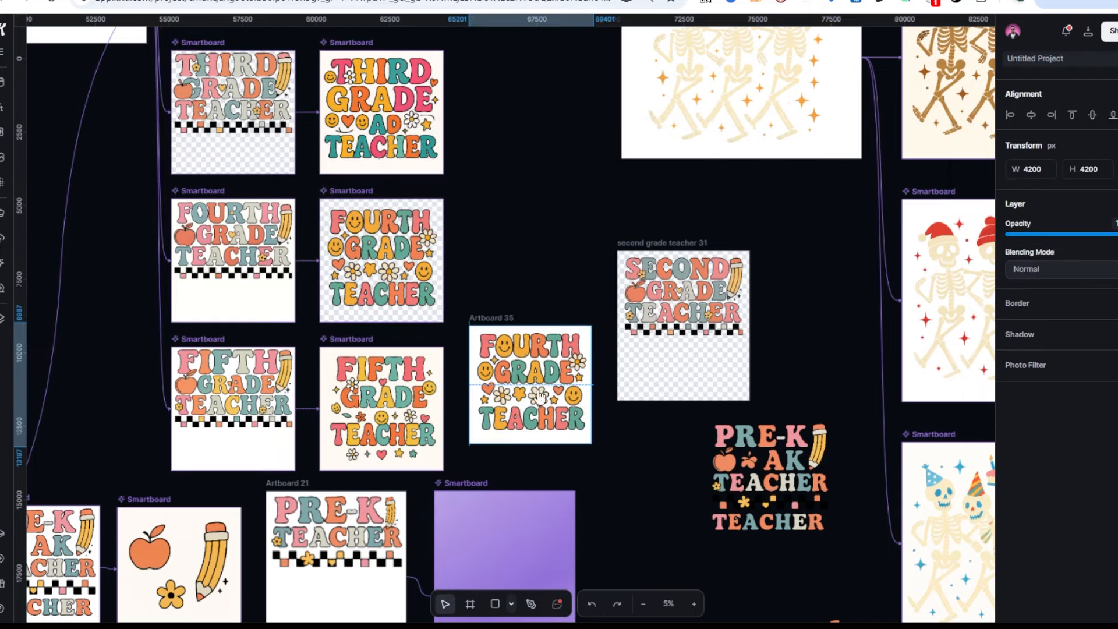
Erase the word TEACHER from the image and select Artboard 35
scroll(541, 397, "up", 5)
scroll(659, 231, "up", 3)
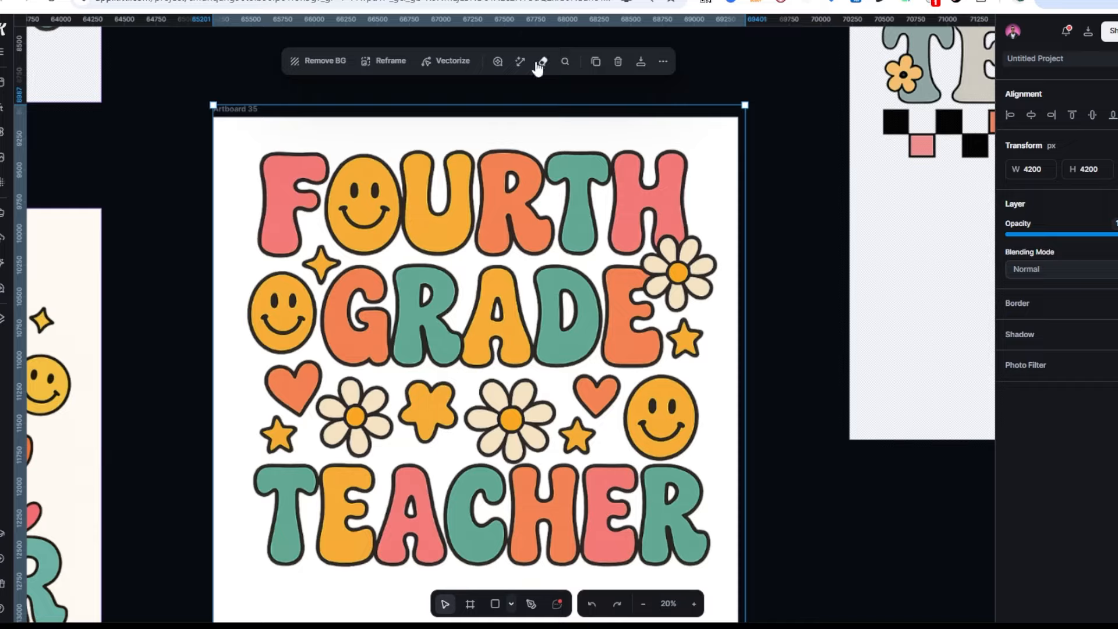
left_click(542, 62)
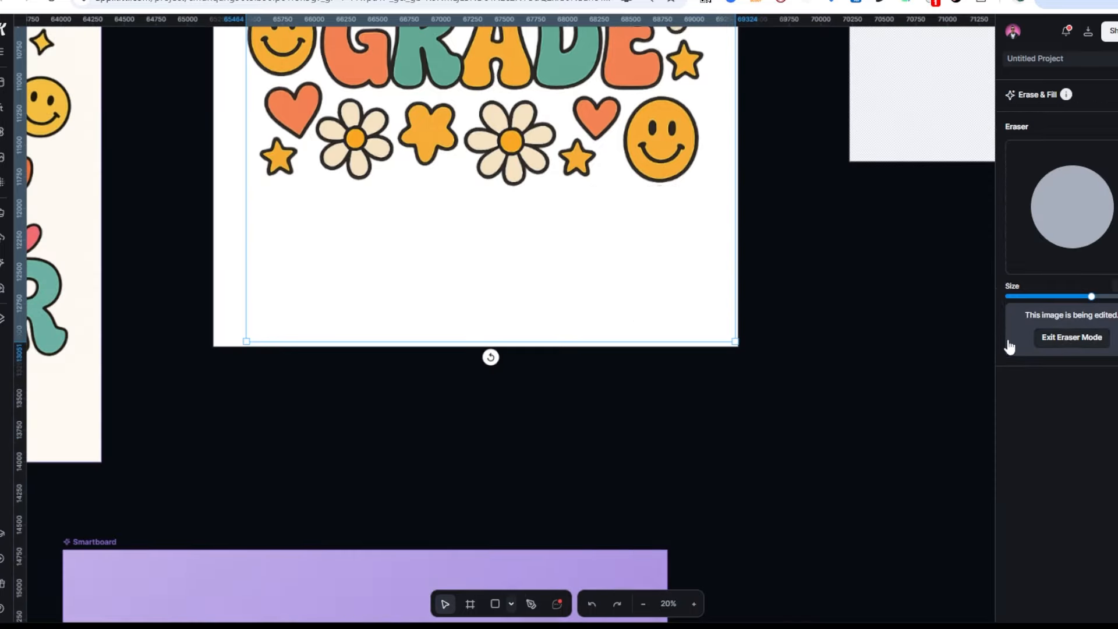
left_click(1013, 341)
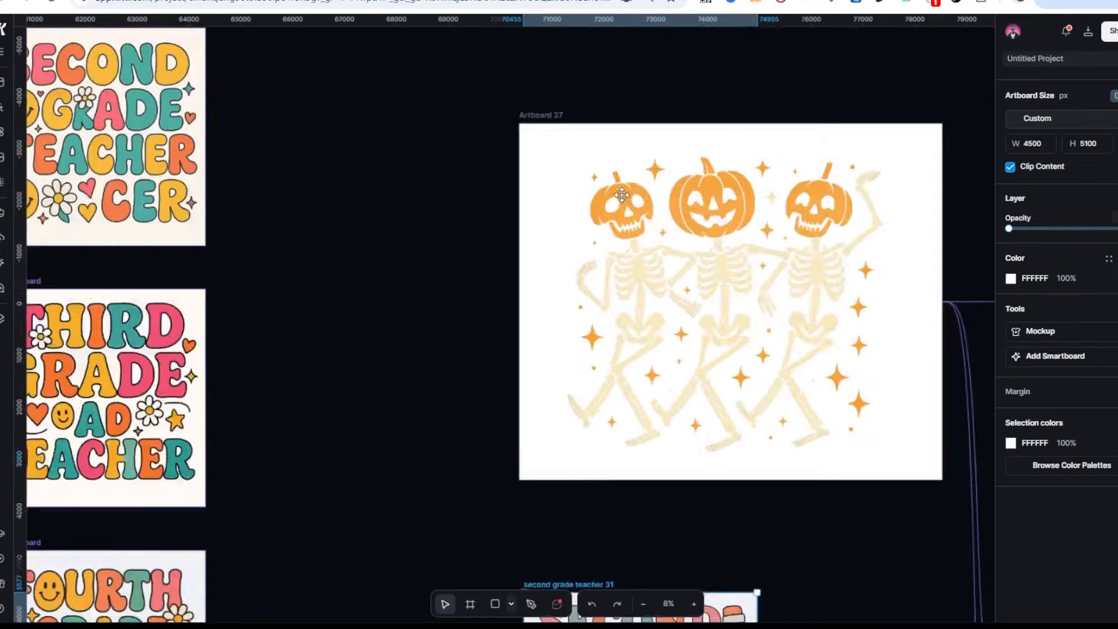
scroll(428, 258, "down", 10)
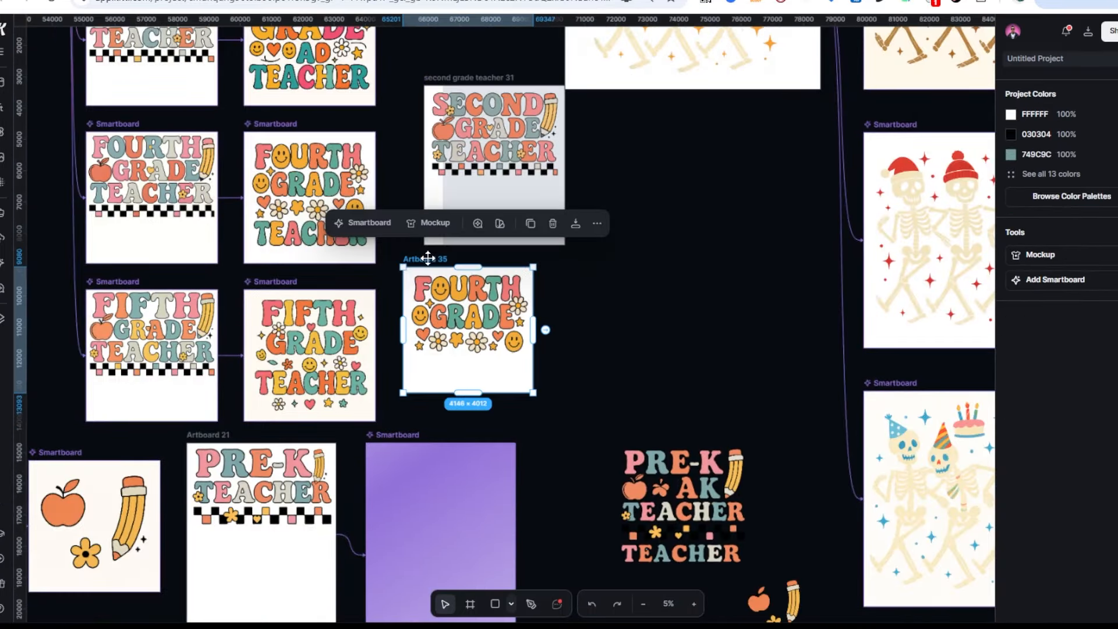
left_click(428, 258)
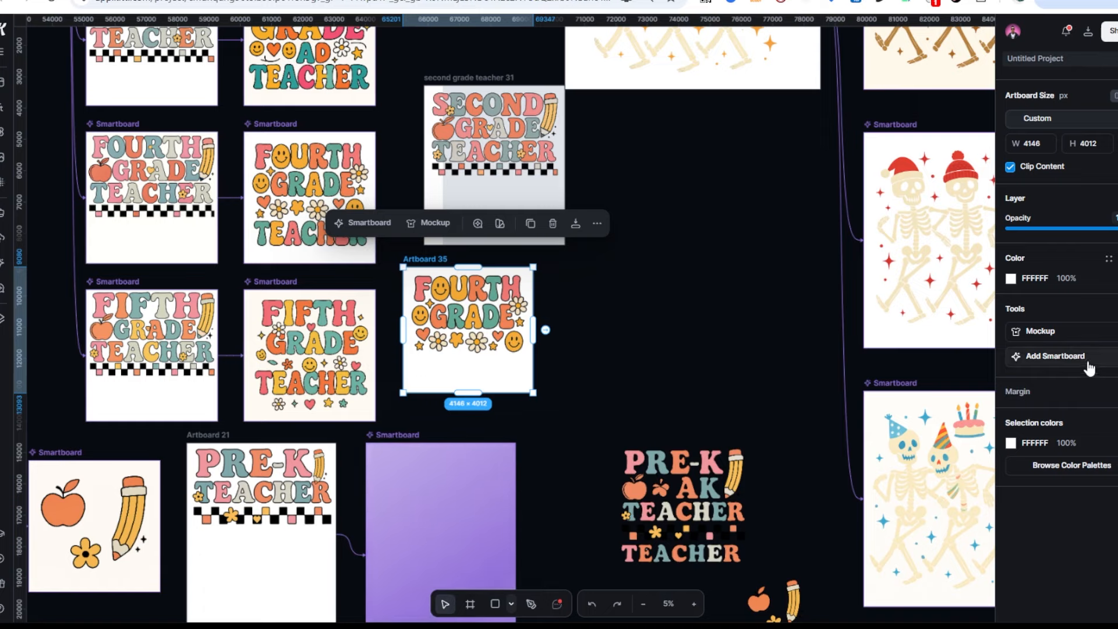
Add a smartboard to Artboard 35 prompting it to swap 'fourth grade' for a teacher's name
left_click(1089, 368)
type("Make this say Mrs. Johns instead of fourth grade")
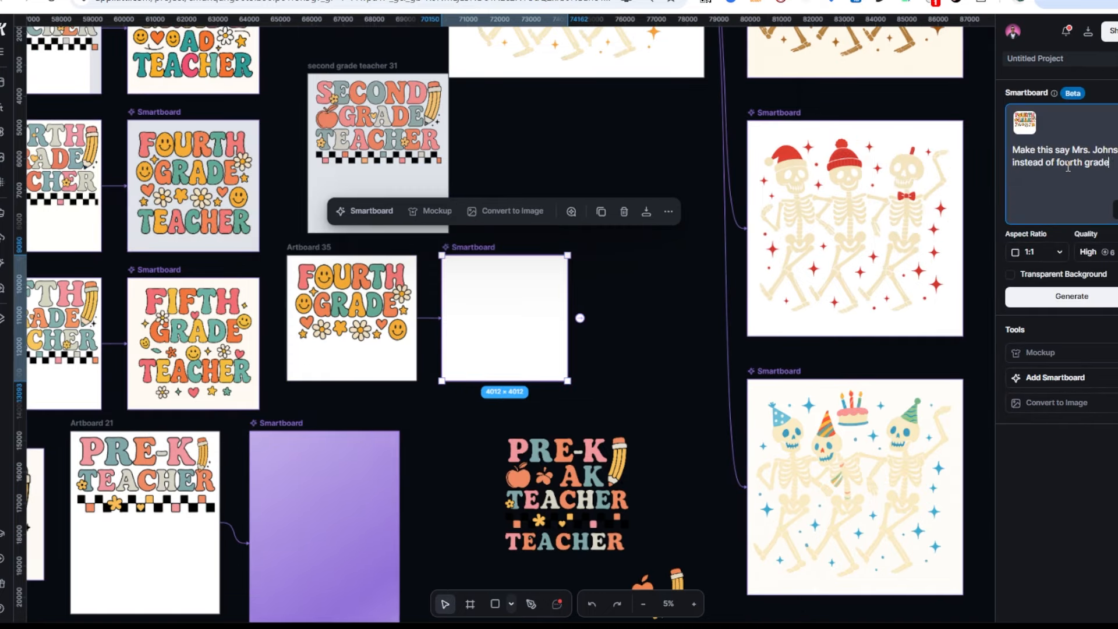
left_click(1084, 297)
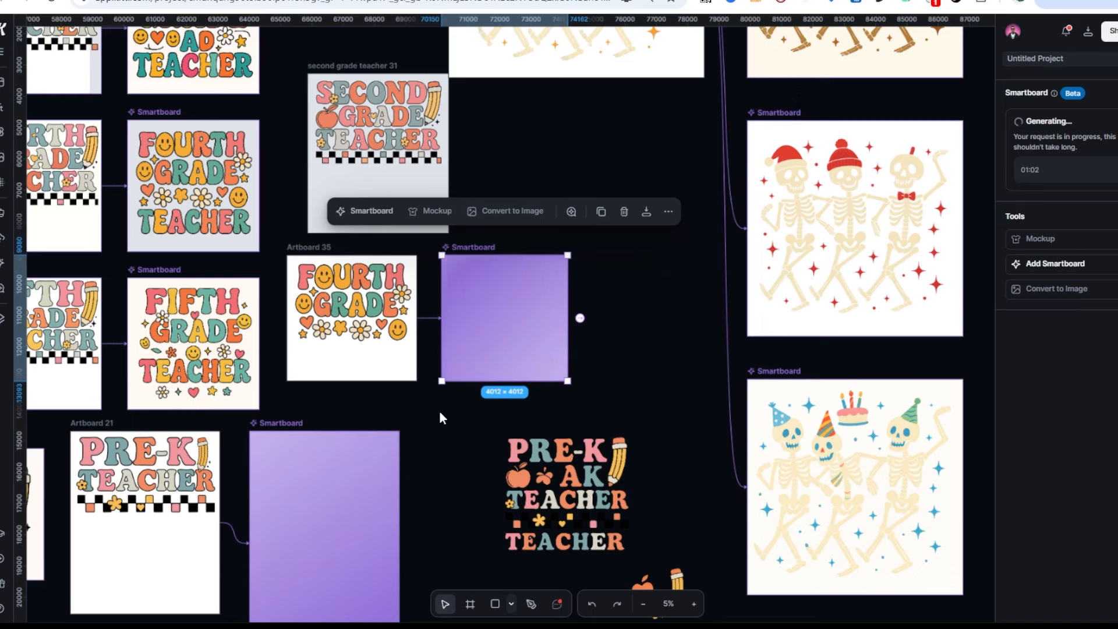
scroll(446, 421, "down", 3)
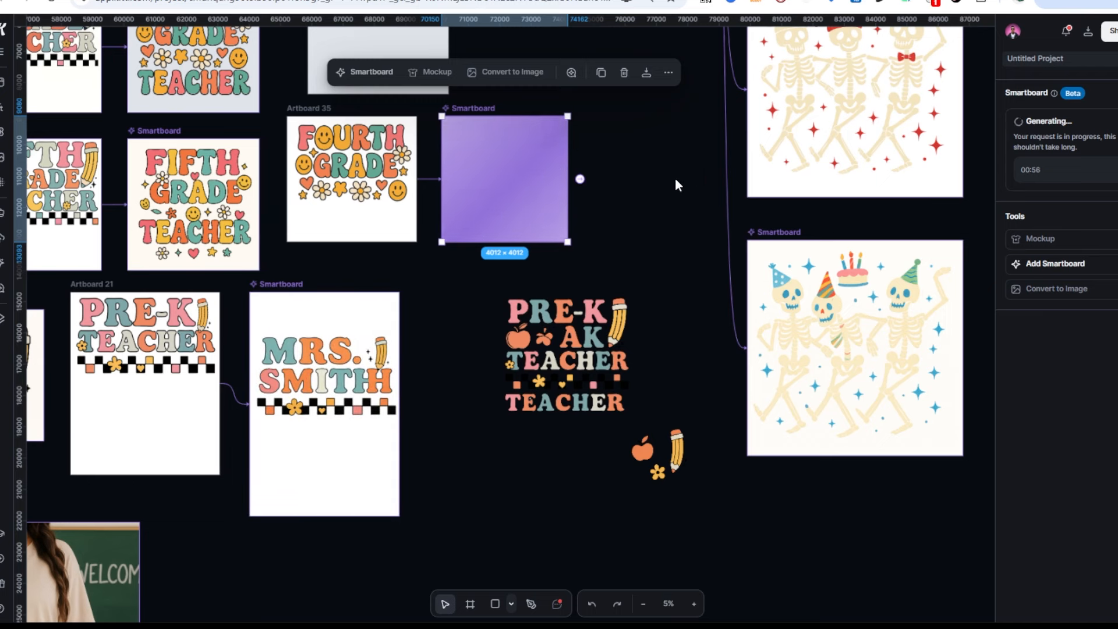
Select and zoom in on the finished Artboard 21 teacher-name design, then zoom back out
left_click(305, 369)
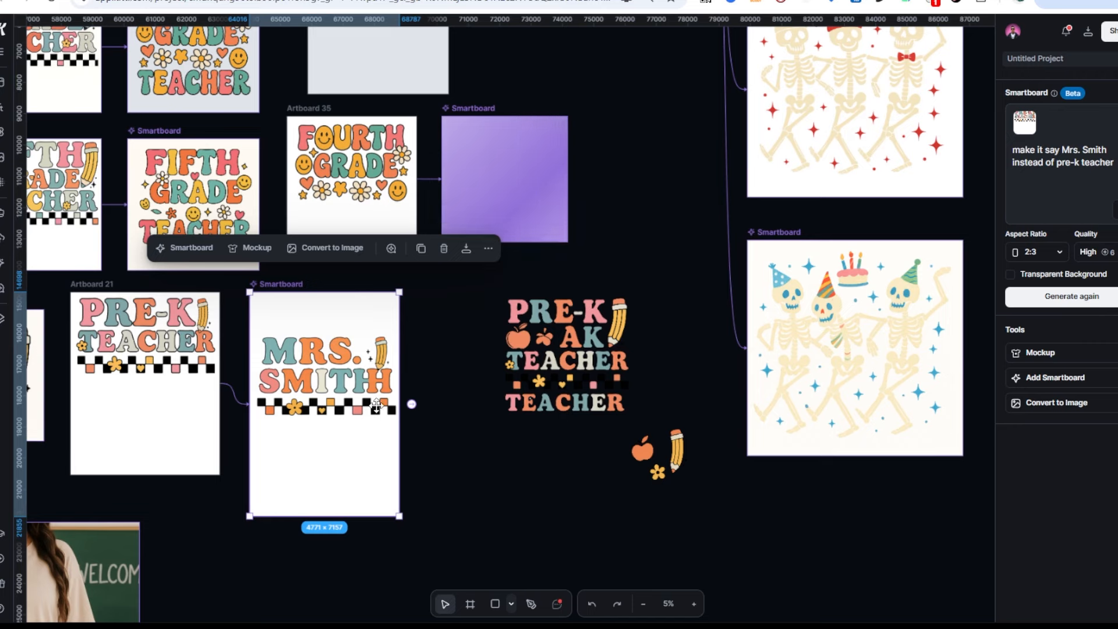
scroll(387, 381, "up", 10)
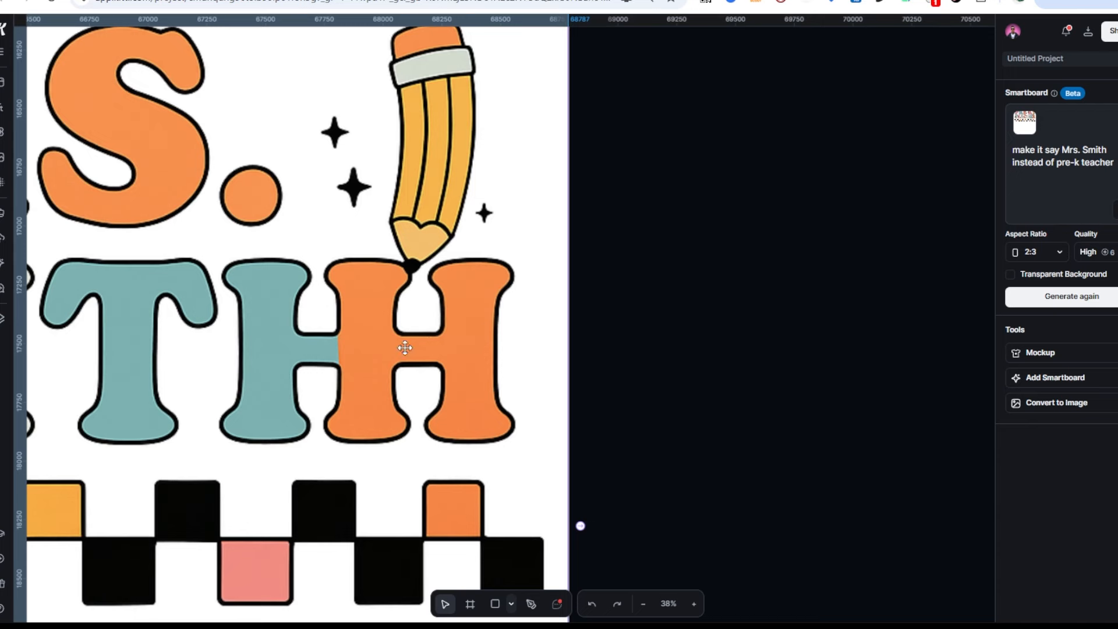
scroll(388, 359, "down", 10)
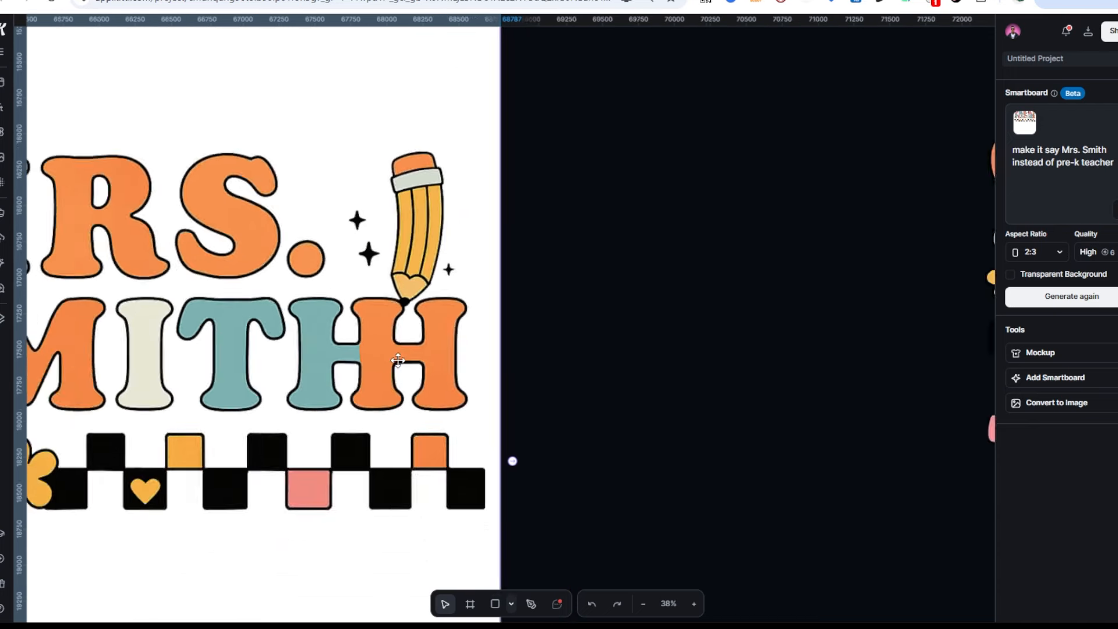
left_click(499, 383)
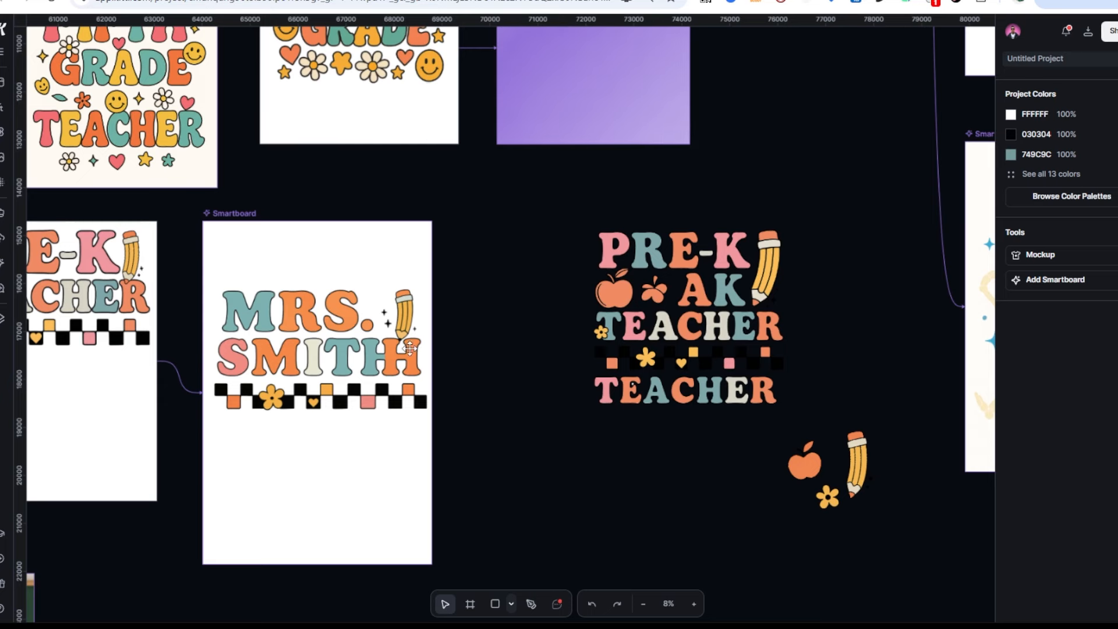
left_click(295, 333)
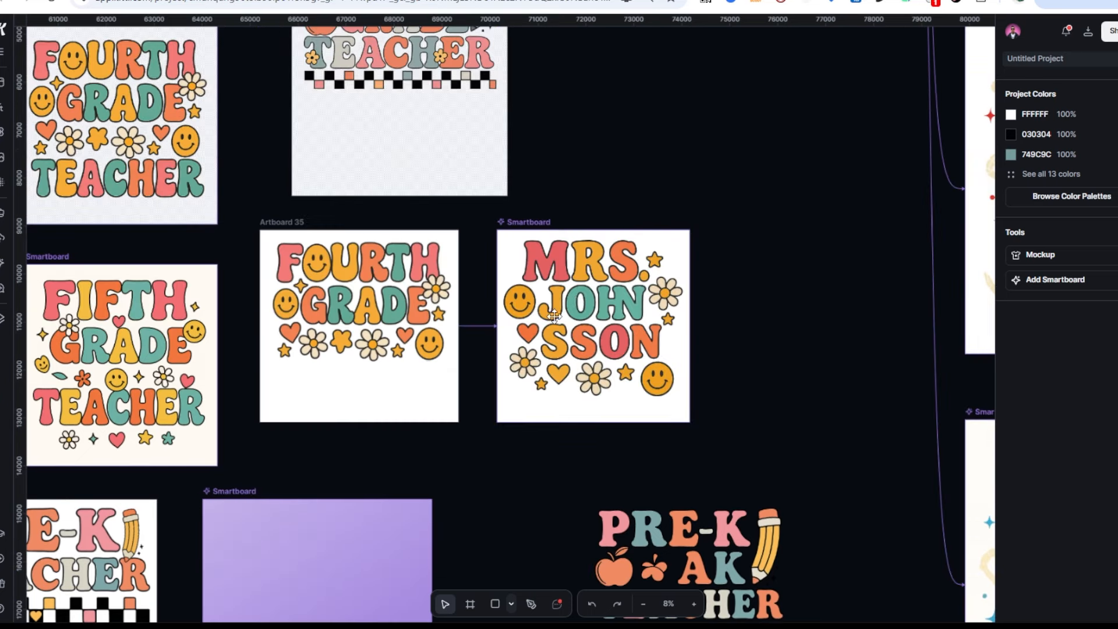
Remove 'instead of fourth grade' from the Artboard 35 smartboard prompt and regenerate
left_click(540, 222)
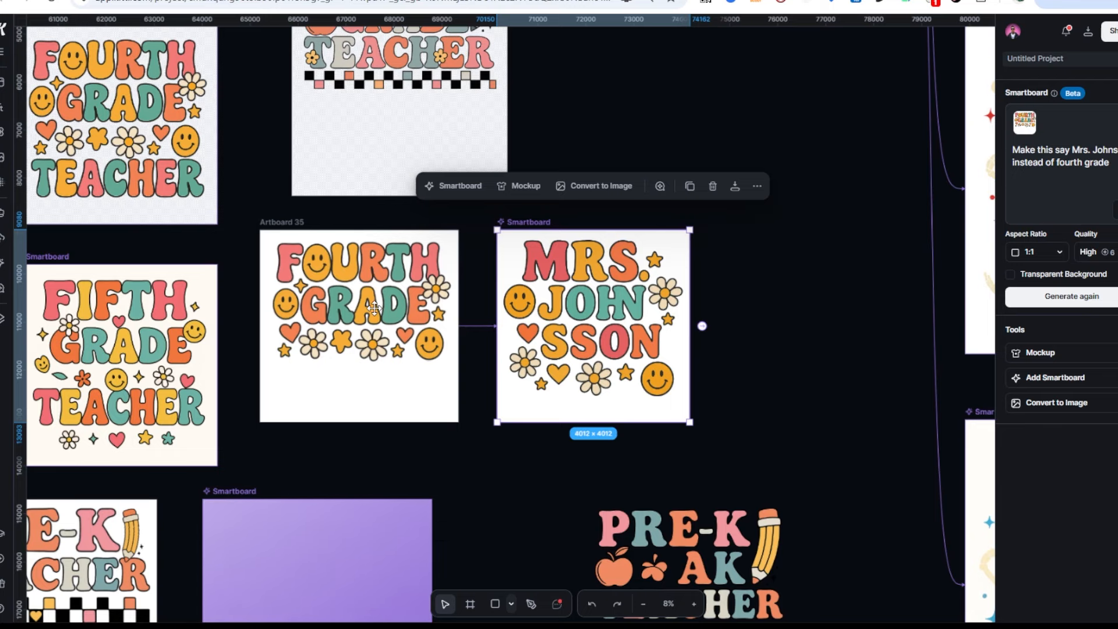
scroll(376, 349, "up", 3)
scroll(372, 407, "down", 3)
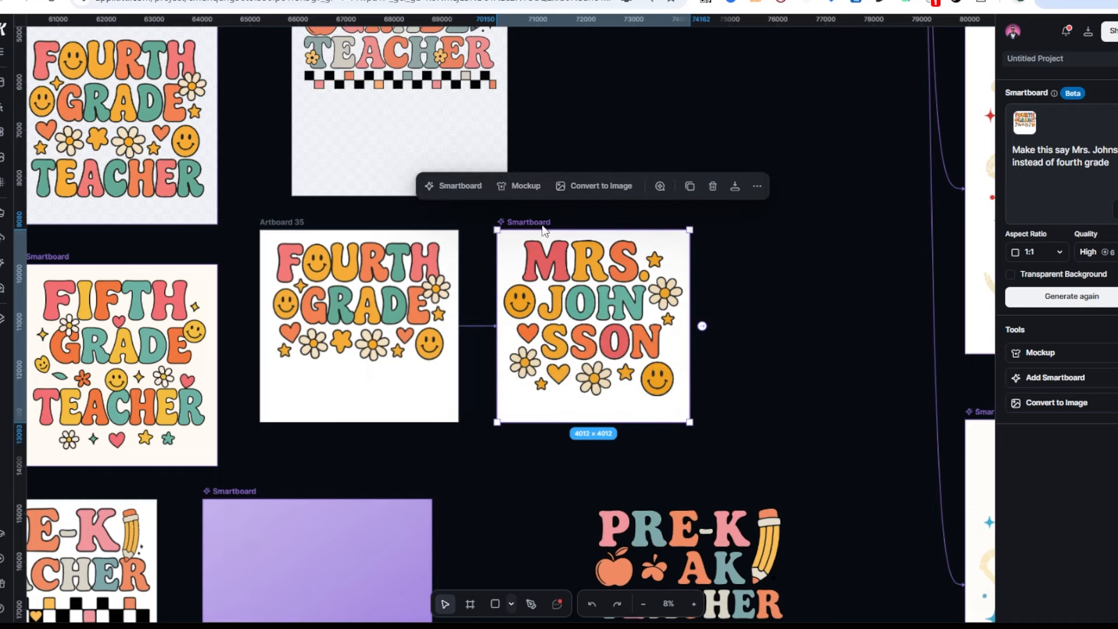
left_click_drag(1110, 163, 1009, 165)
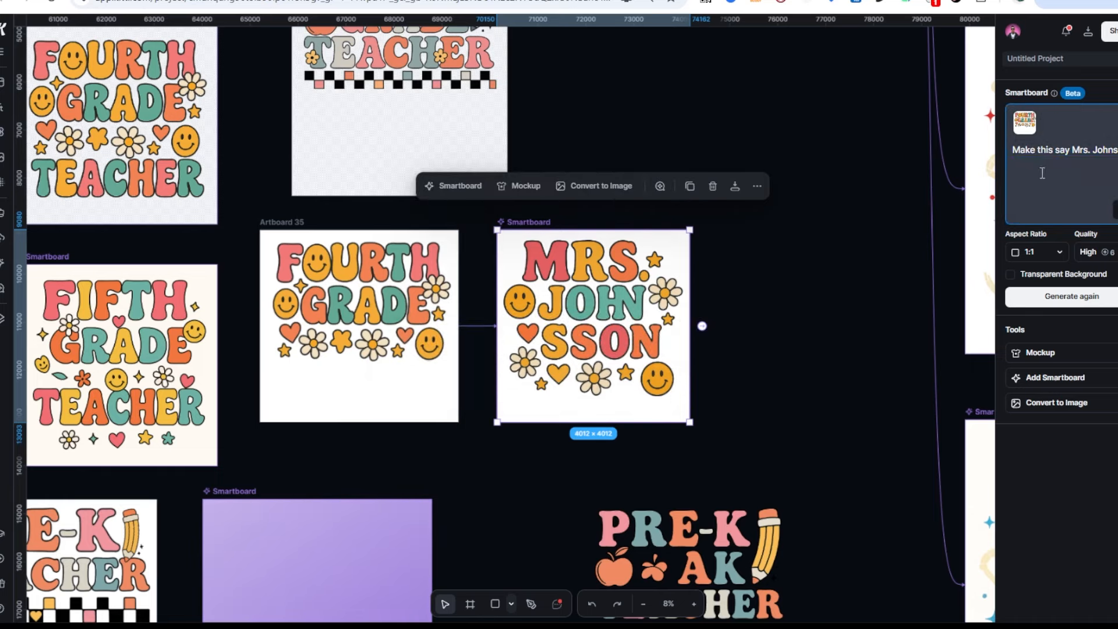
left_click(1013, 296)
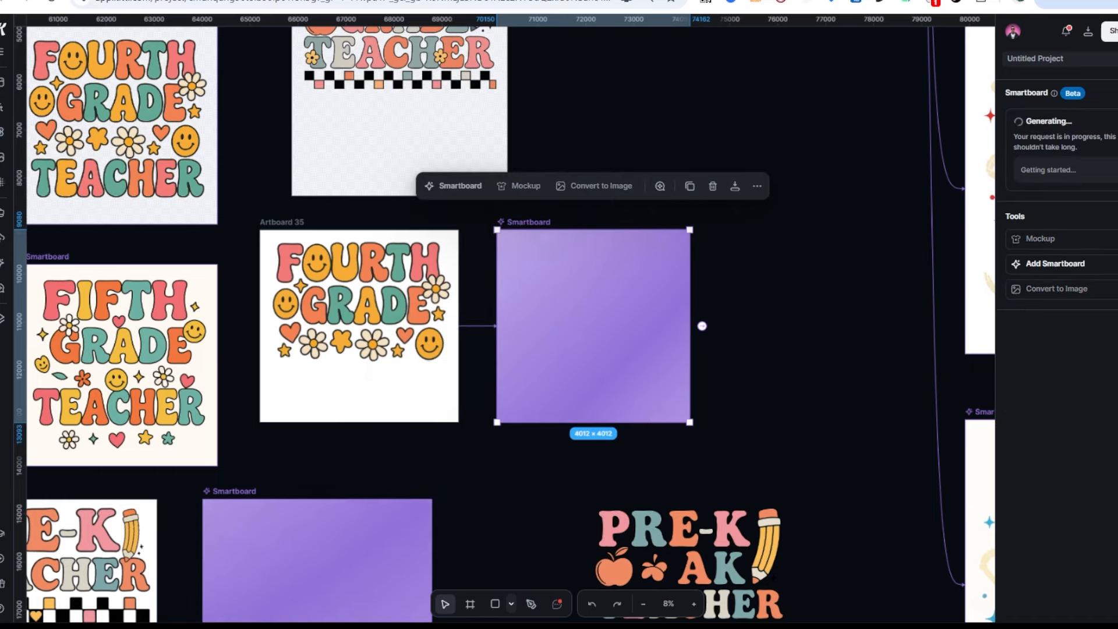
scroll(322, 374, "down", 6)
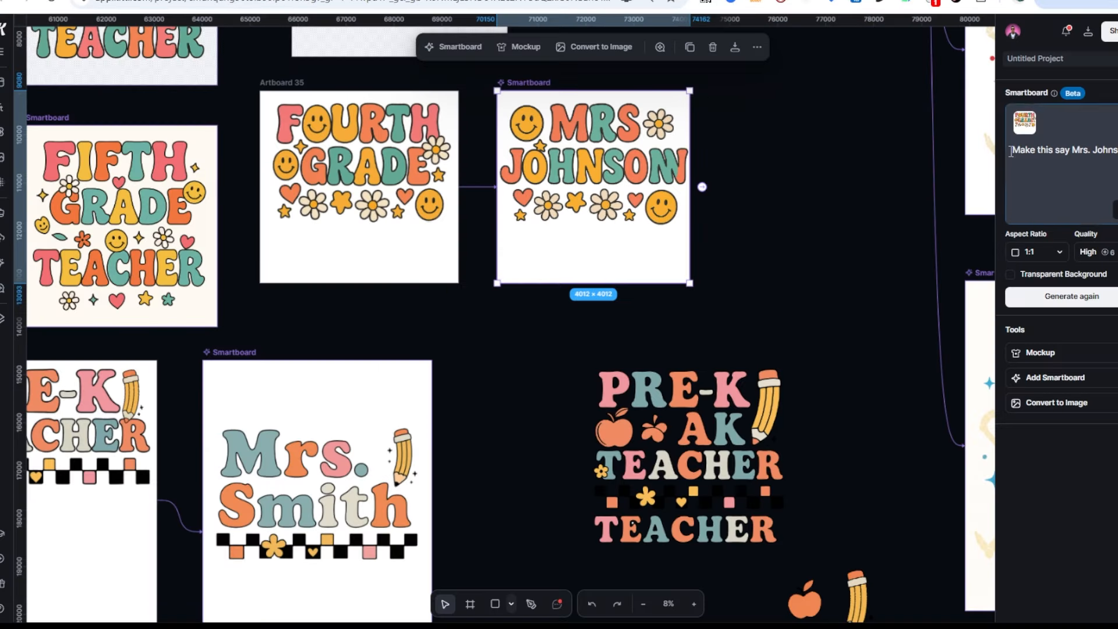
left_click_drag(1116, 151, 1006, 159)
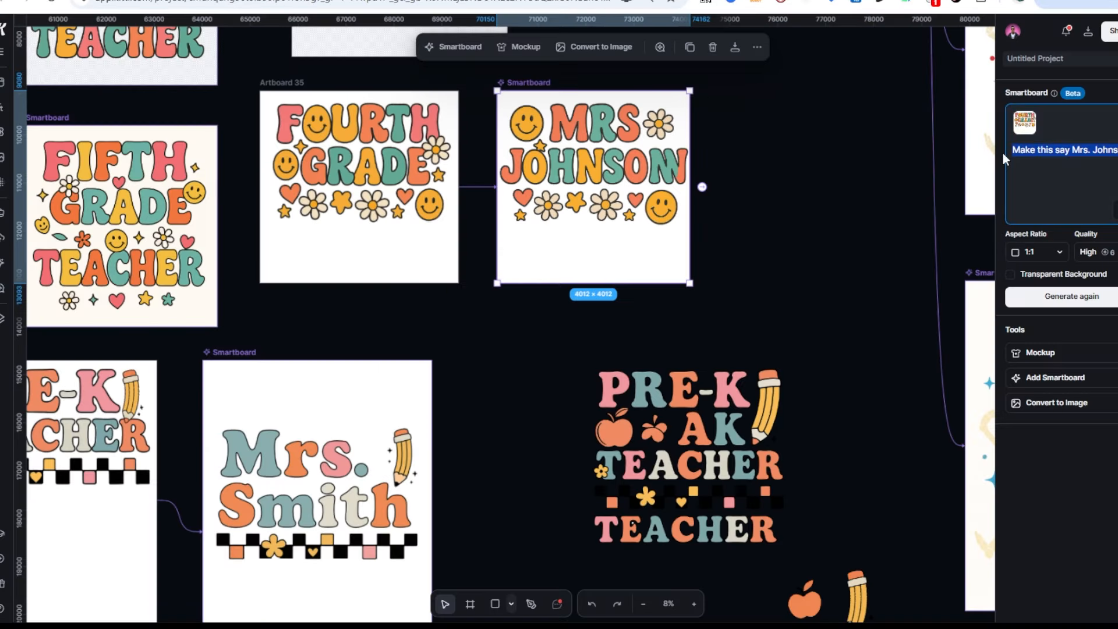